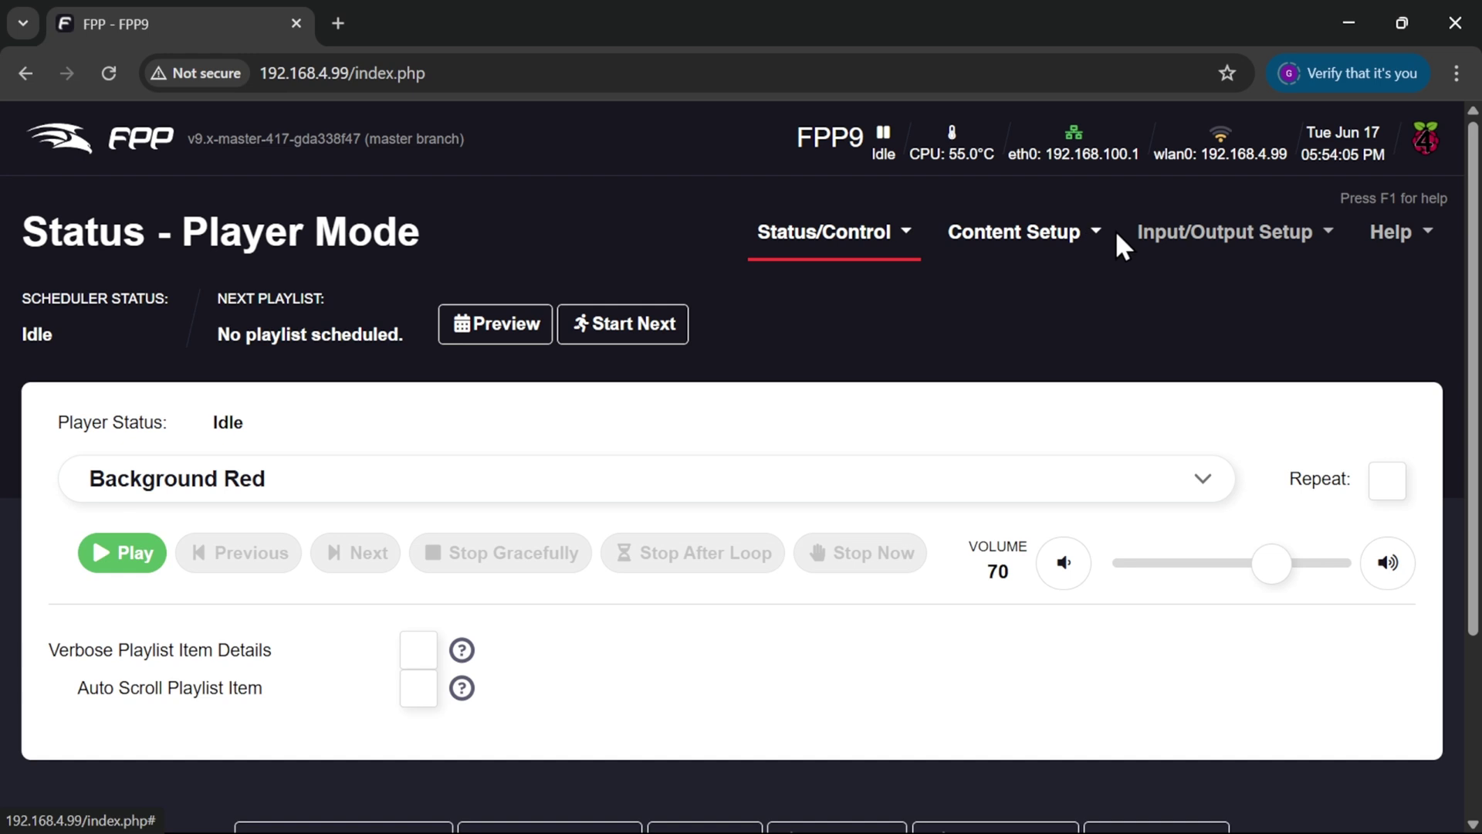
# - Open the Scheduler page from the Content Setup menu
pyautogui.click(1048, 243)
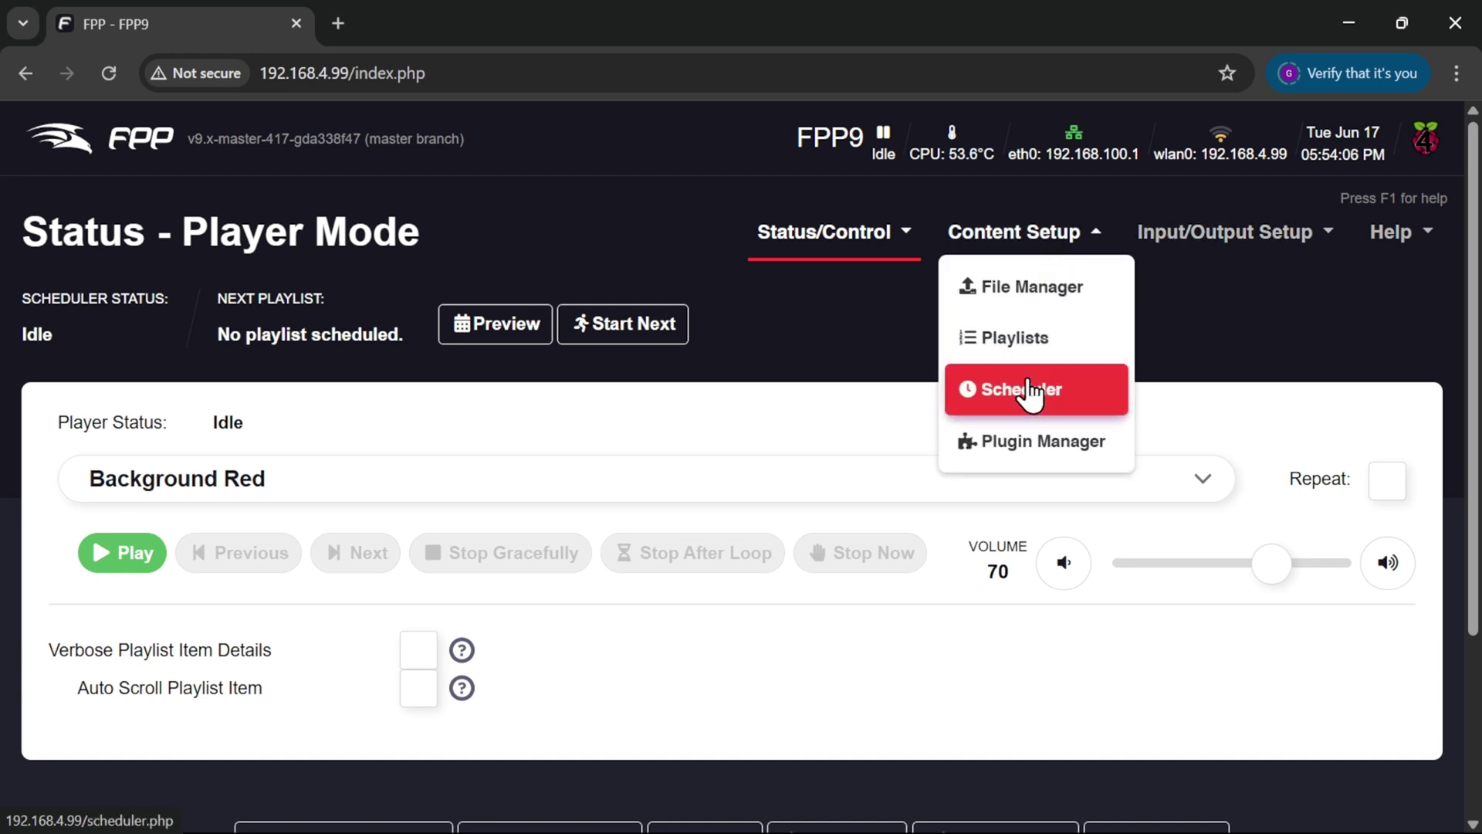
pyautogui.click(1038, 390)
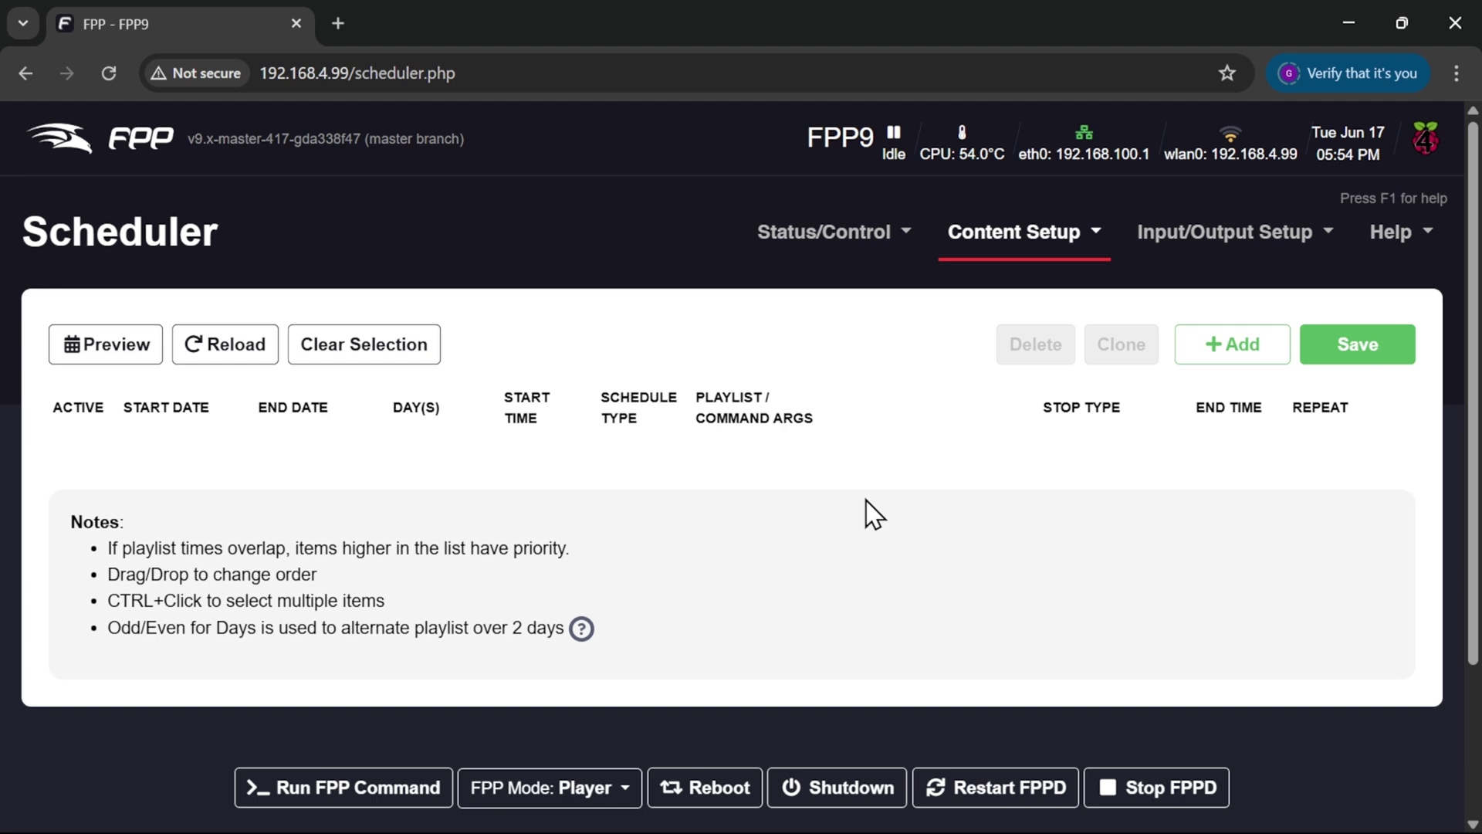
# - Add a schedule row (Everyday, 12:00 AM to midnight) and check its Day(s) options without changing them
pyautogui.click(1235, 352)
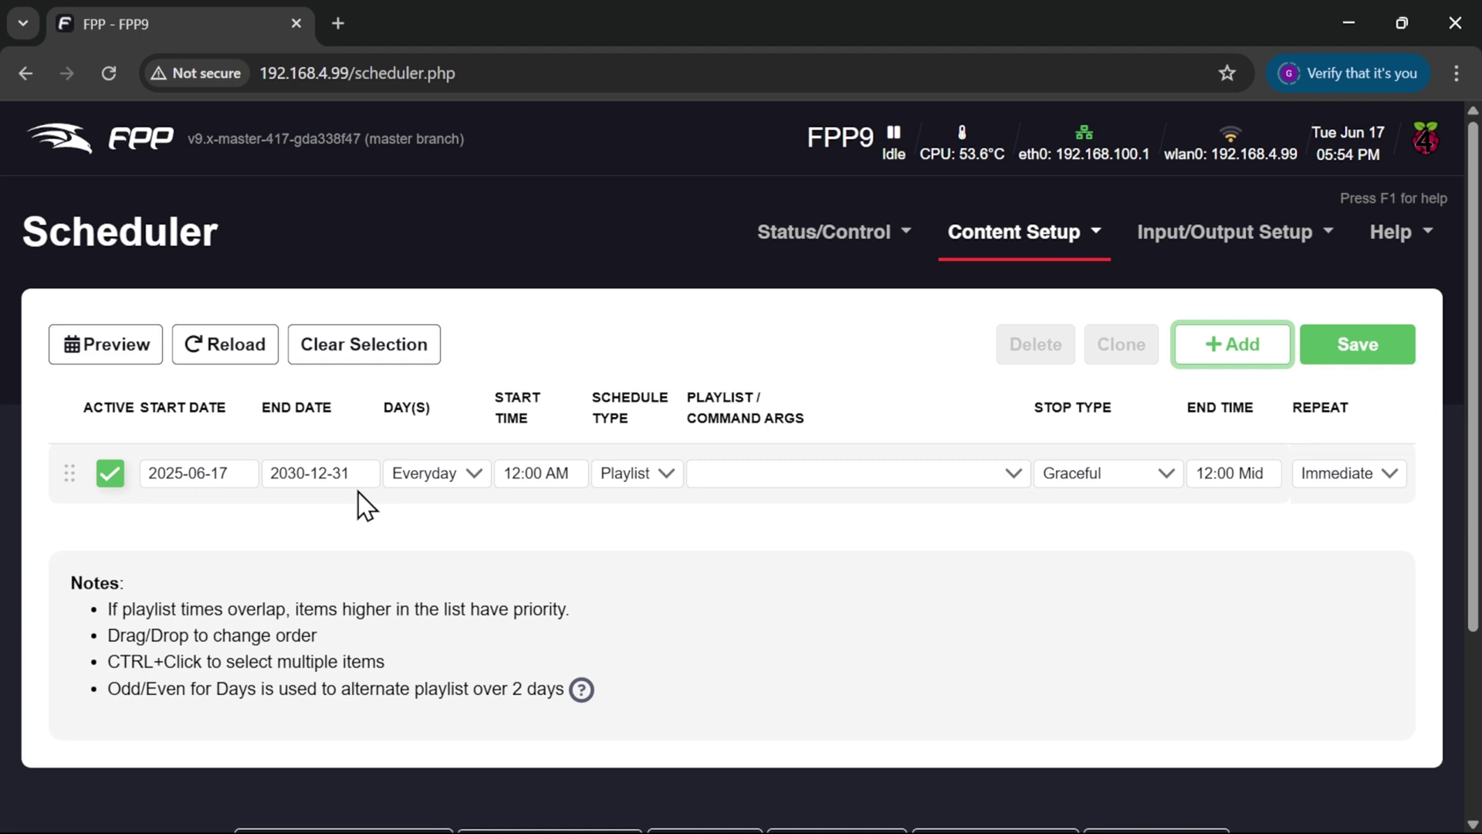
pyautogui.click(470, 473)
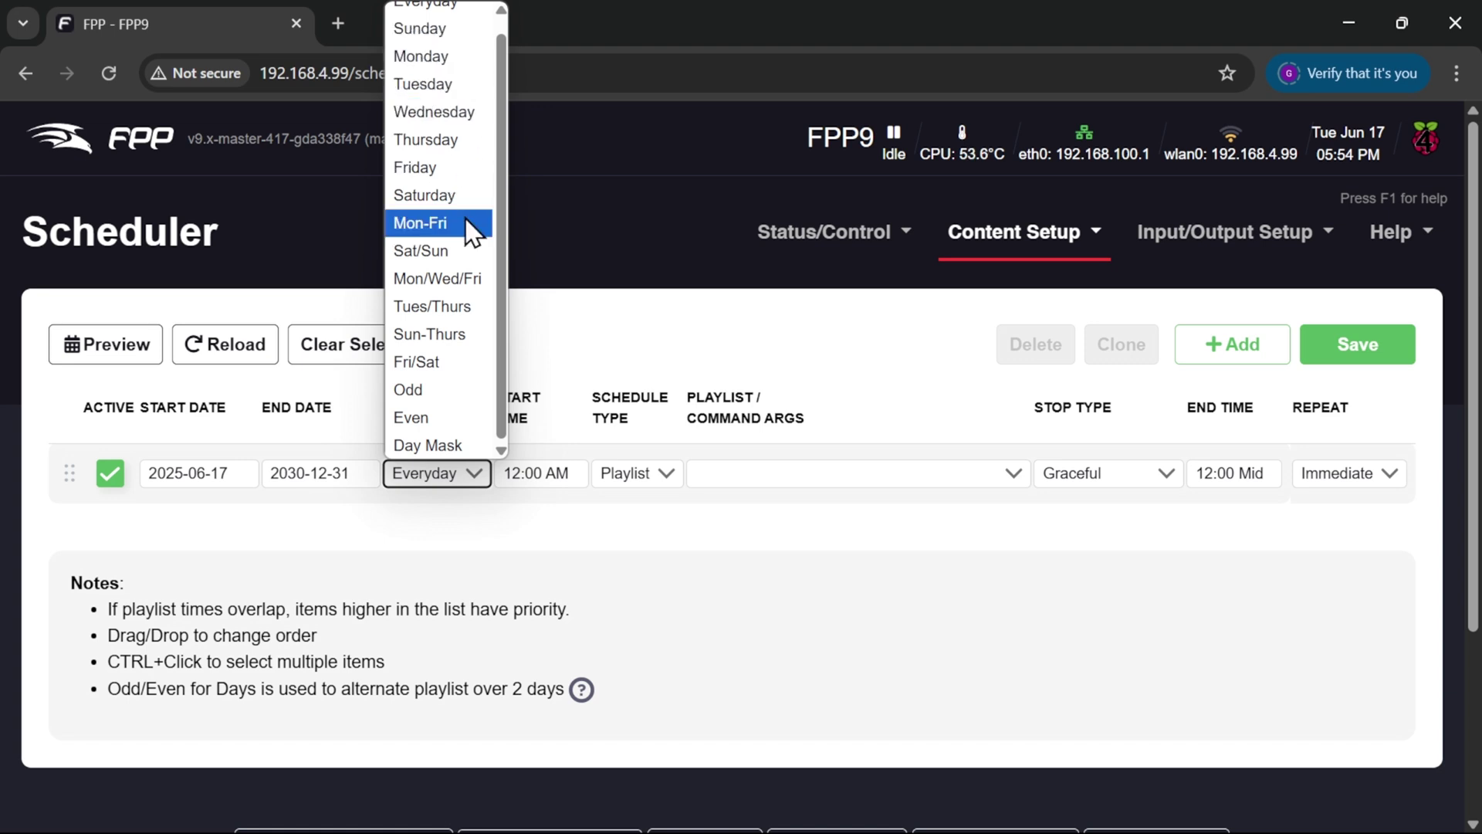
pyautogui.click(552, 540)
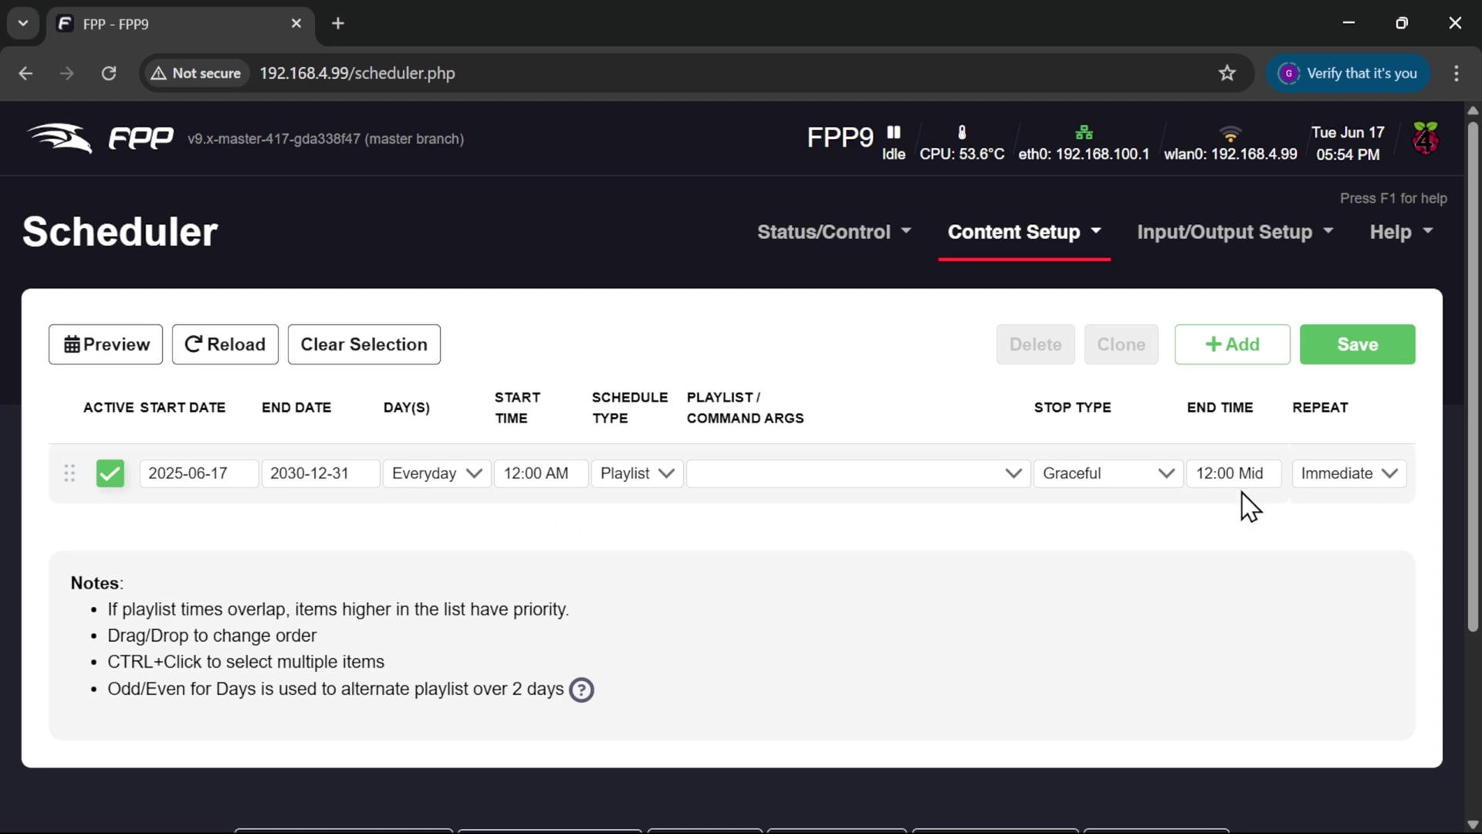
pyautogui.click(667, 475)
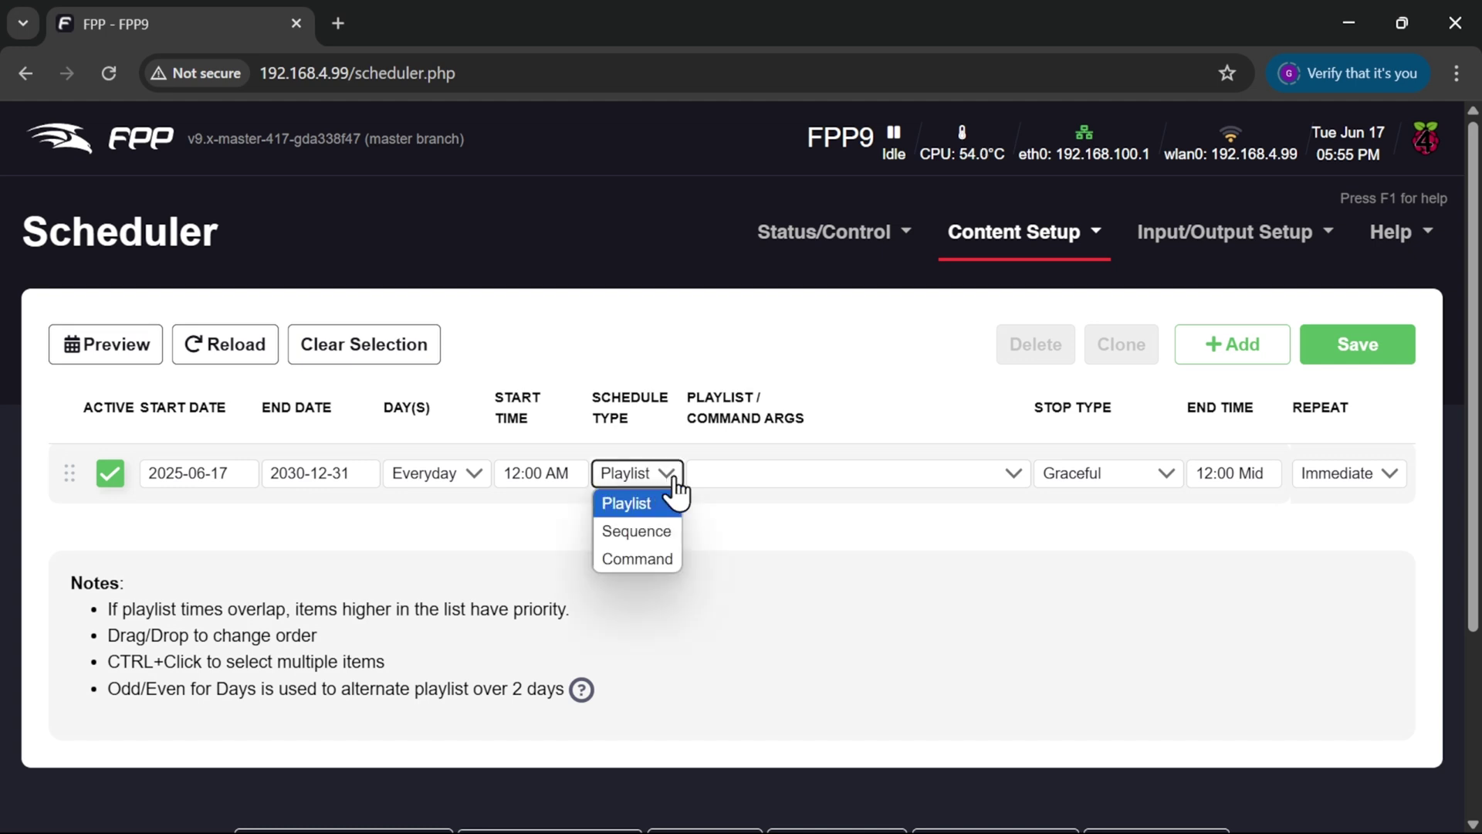
pyautogui.click(674, 477)
pyautogui.click(843, 482)
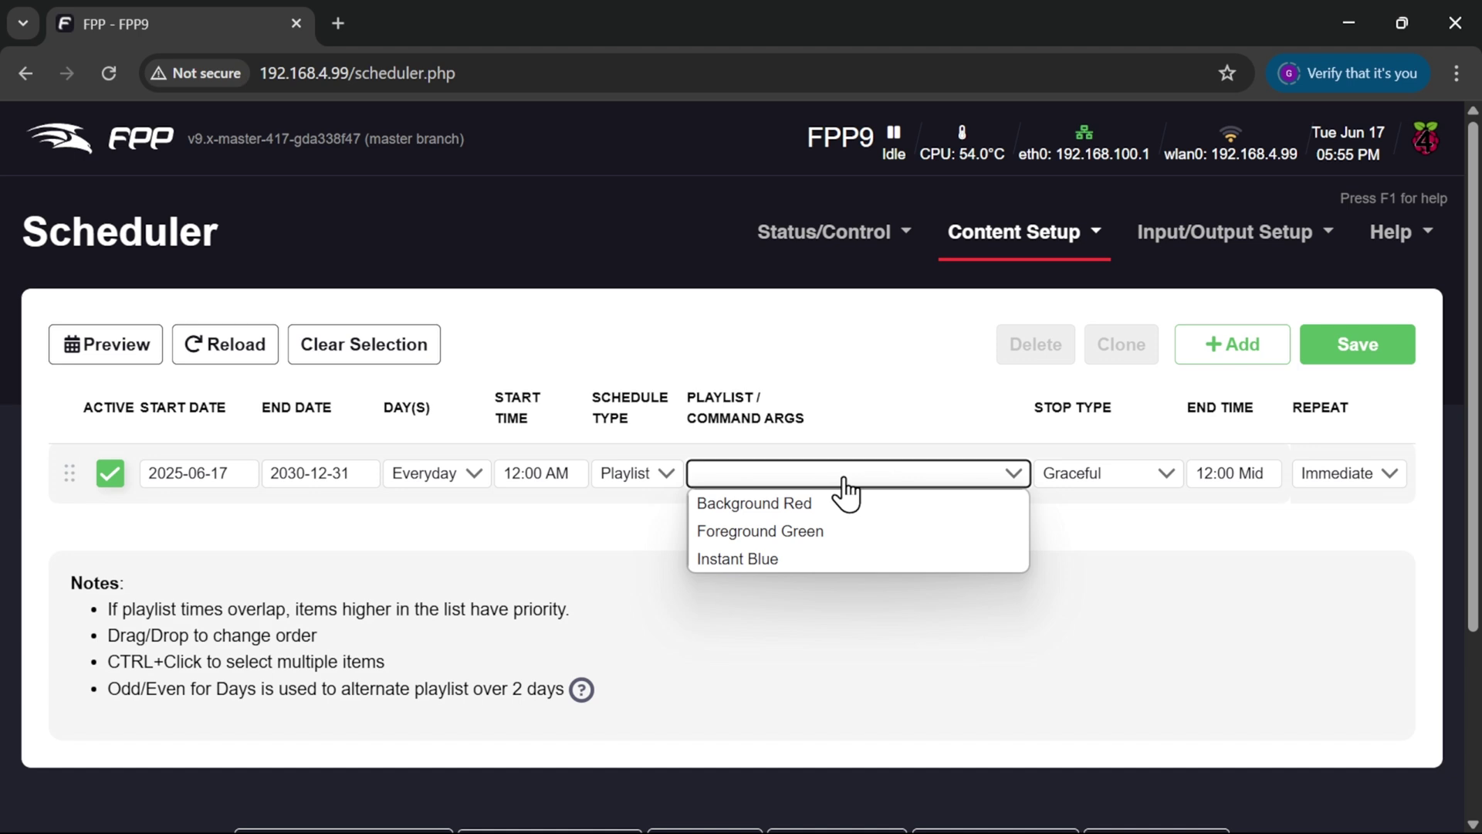
pyautogui.click(871, 436)
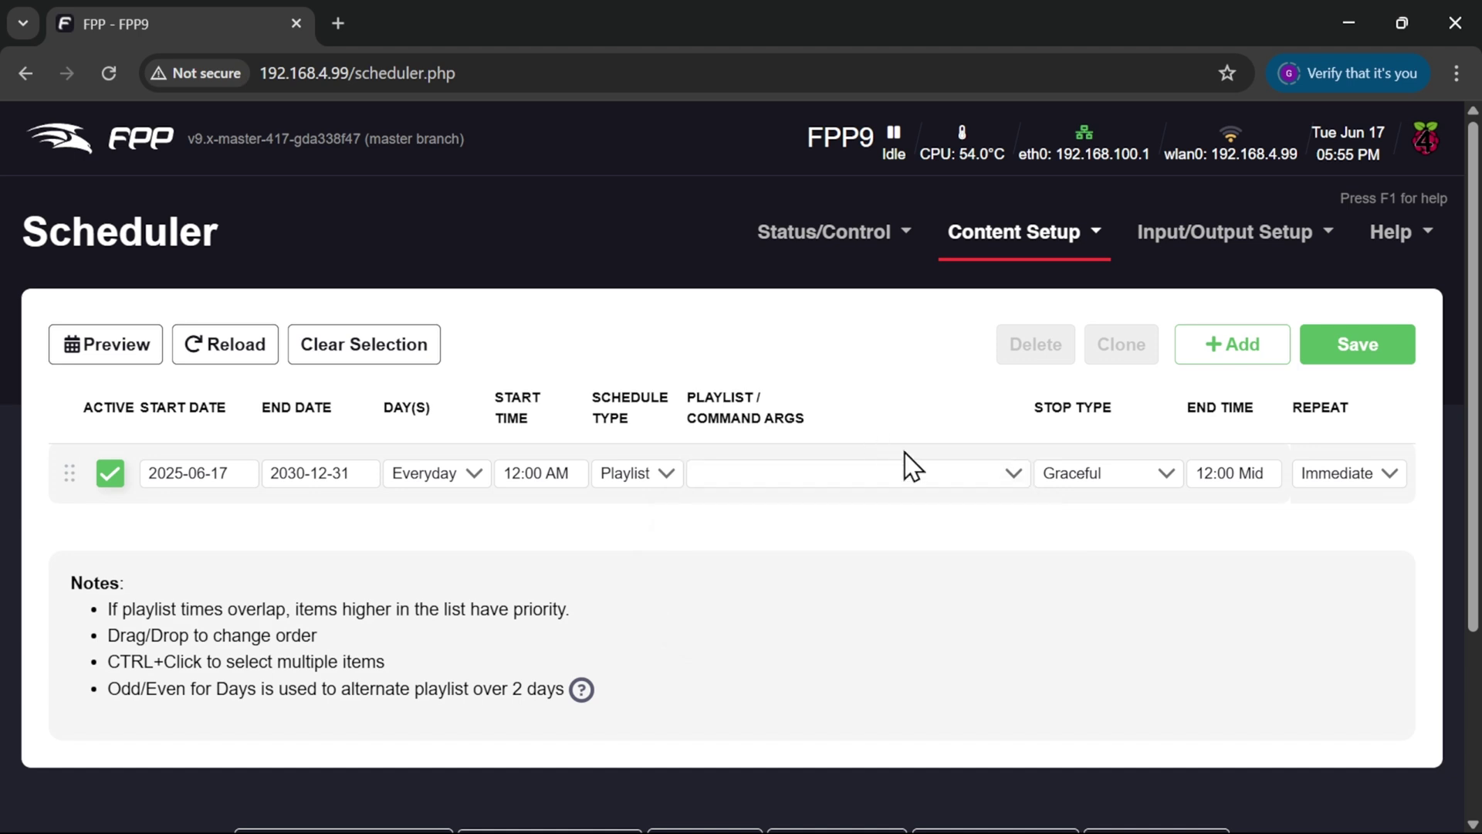
pyautogui.click(1112, 477)
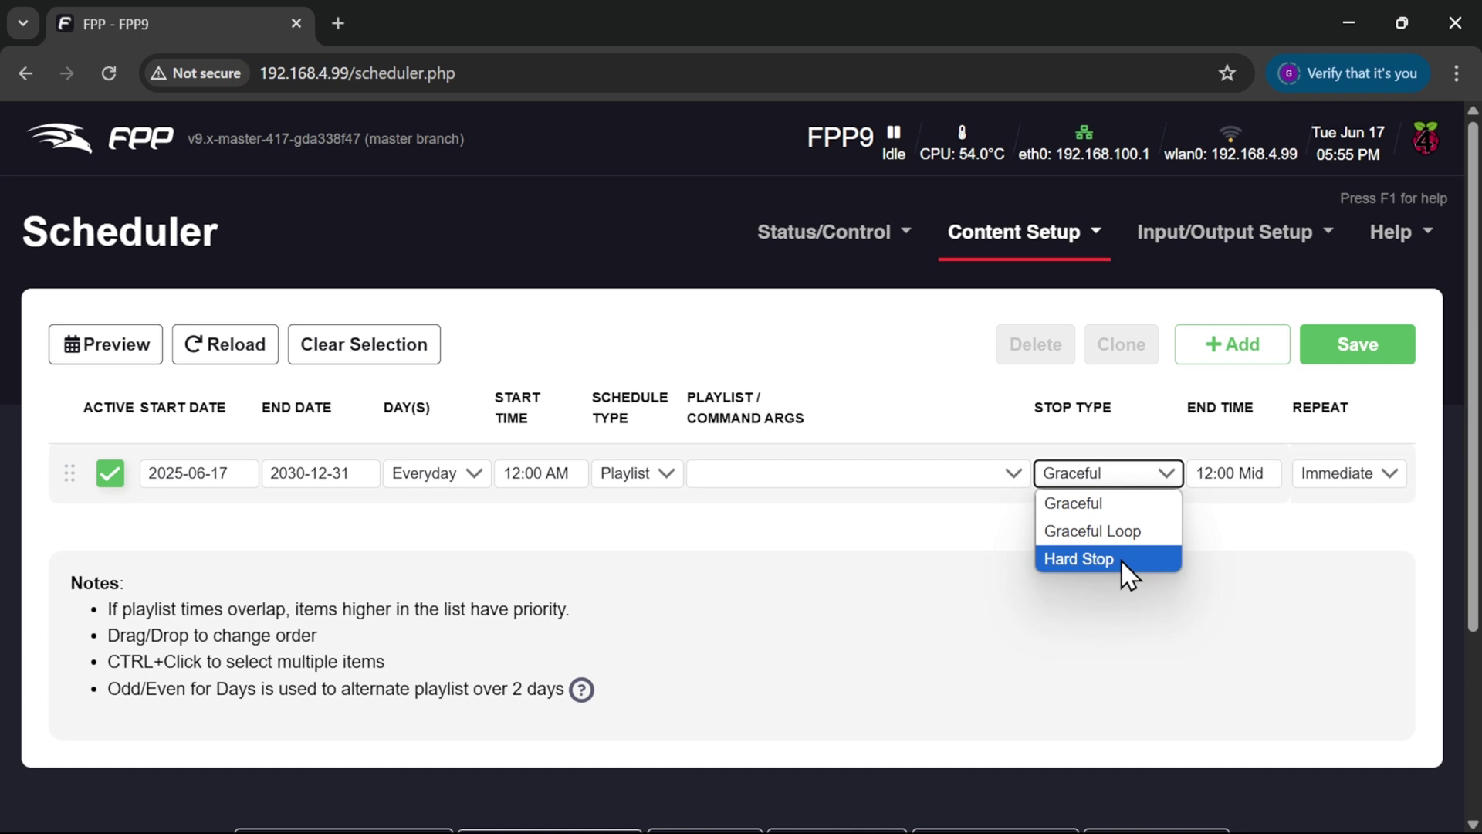
pyautogui.click(1247, 477)
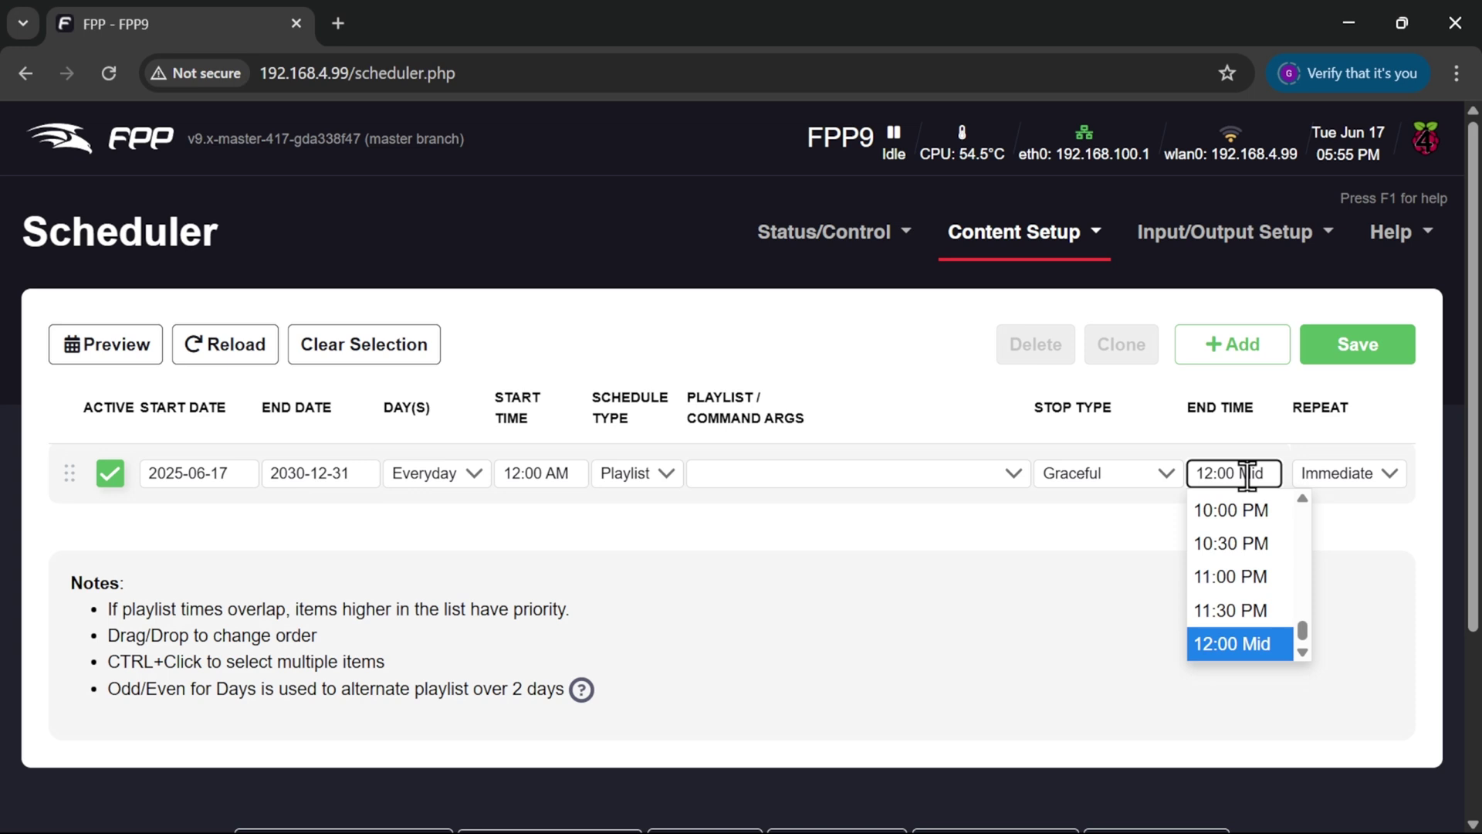
pyautogui.click(1151, 521)
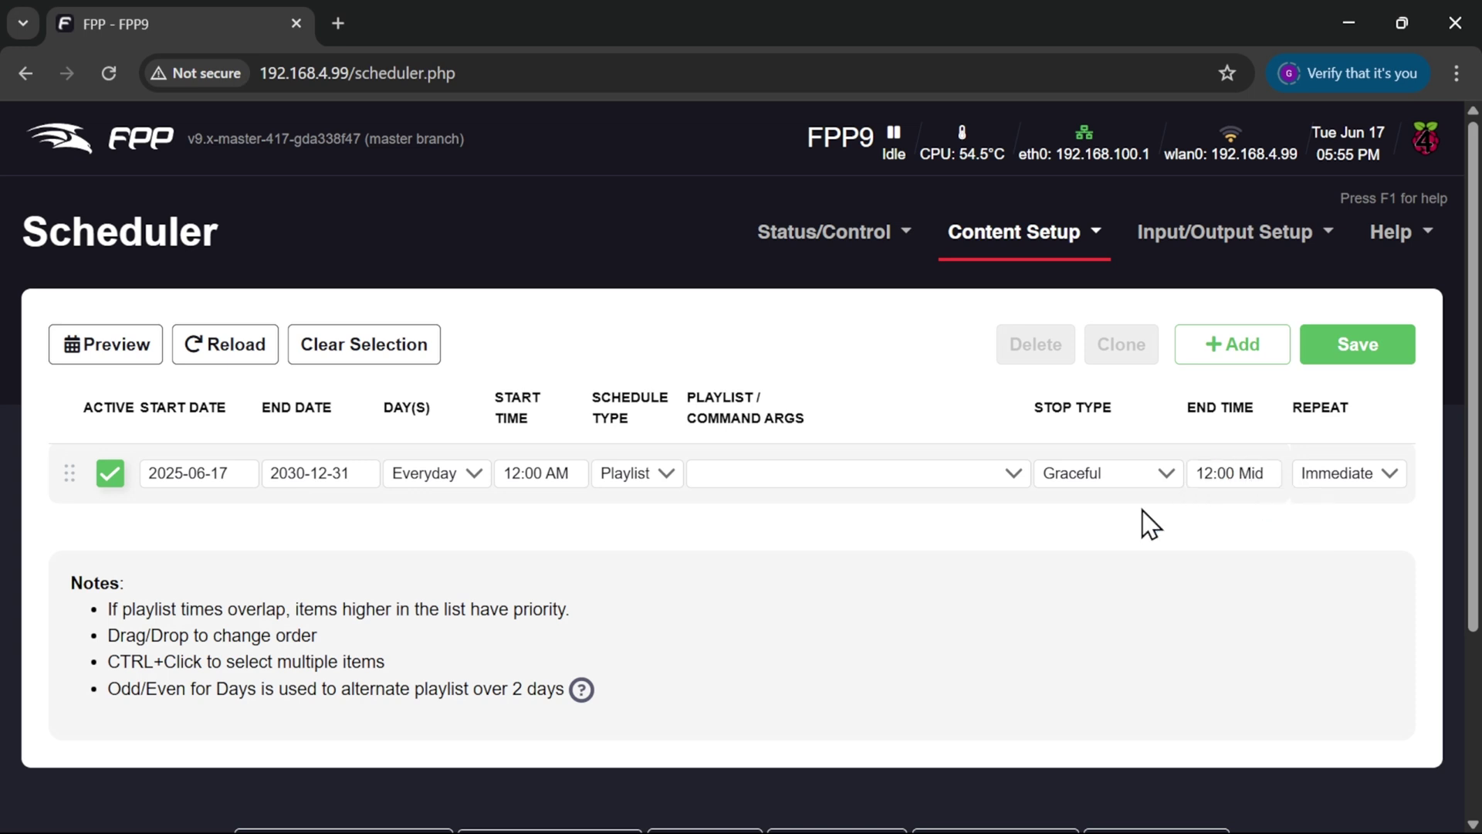
pyautogui.click(1392, 472)
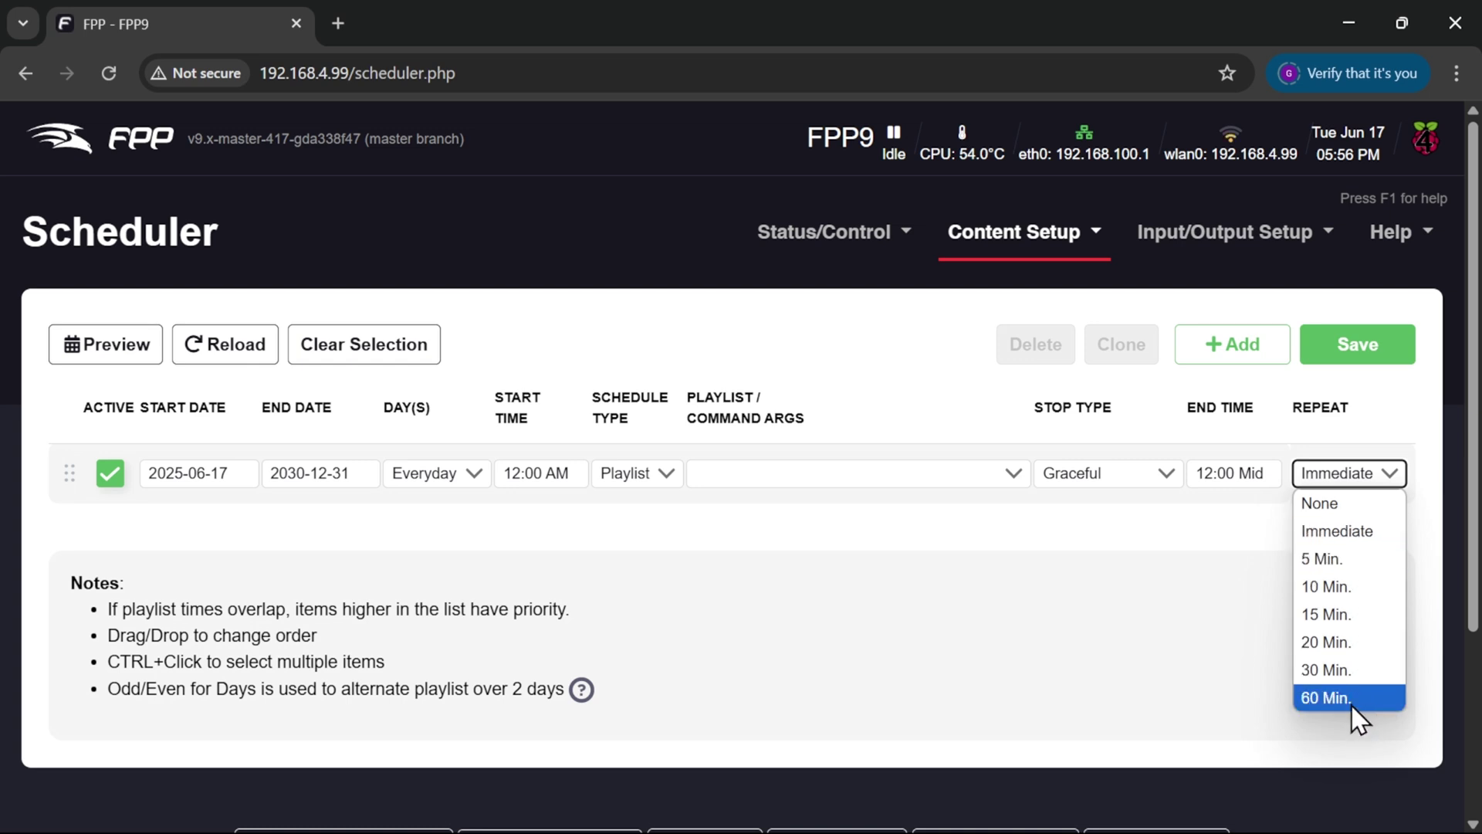
pyautogui.click(1185, 624)
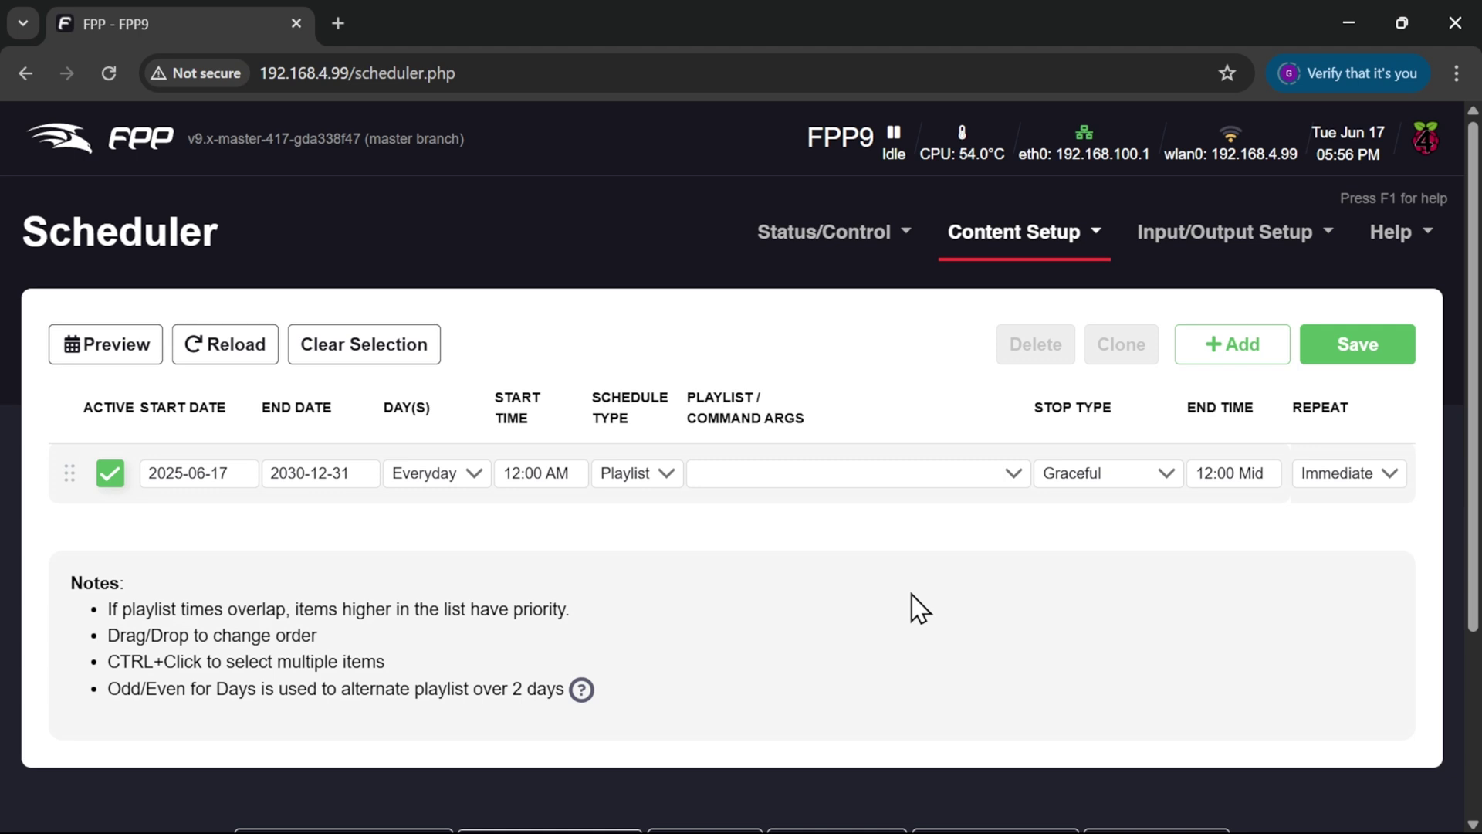
# - Choose Background Red as the entry's playlist and set its start time to 05:30 PM
pyautogui.click(1014, 473)
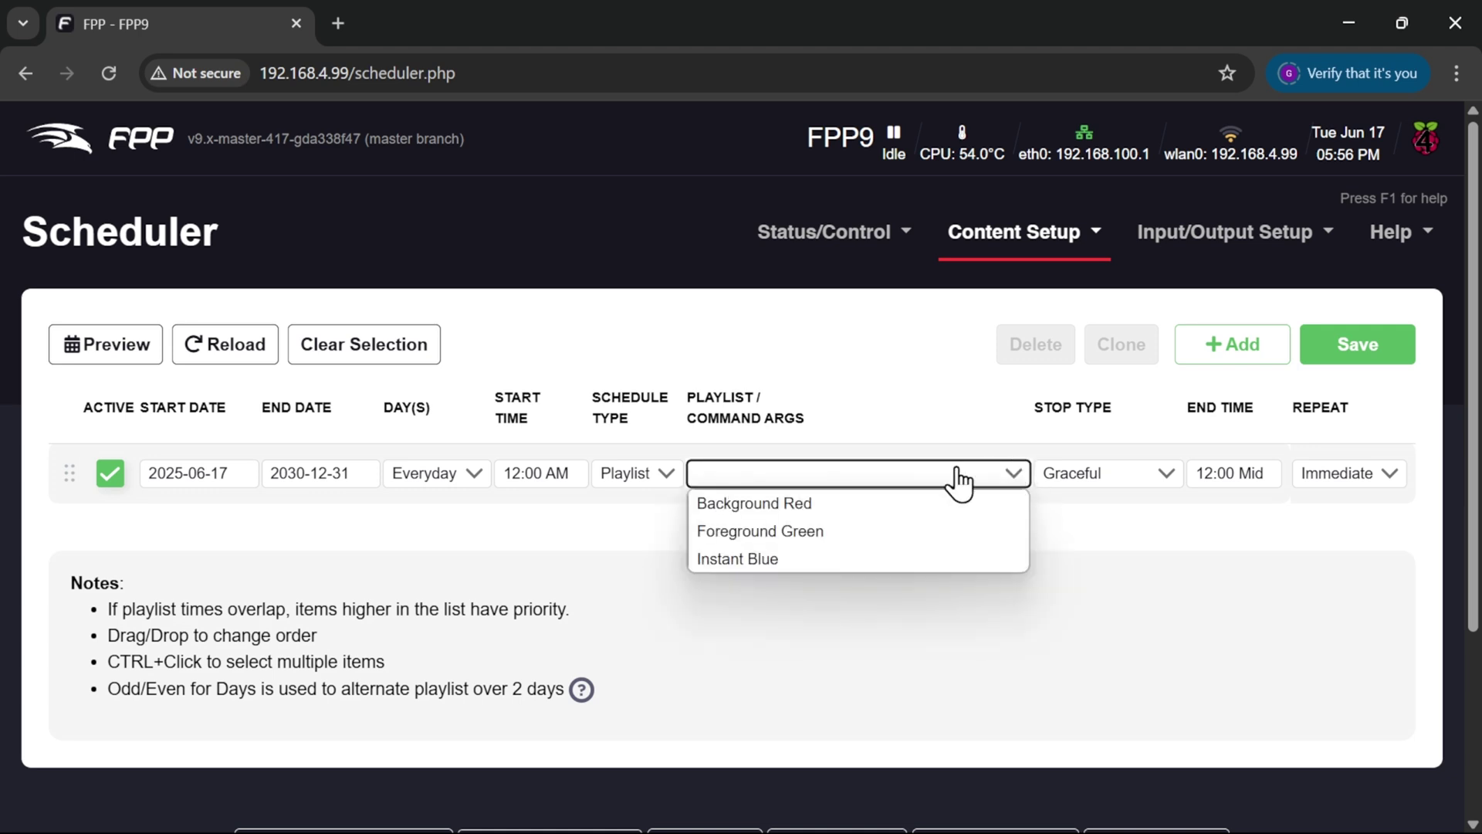
pyautogui.click(866, 511)
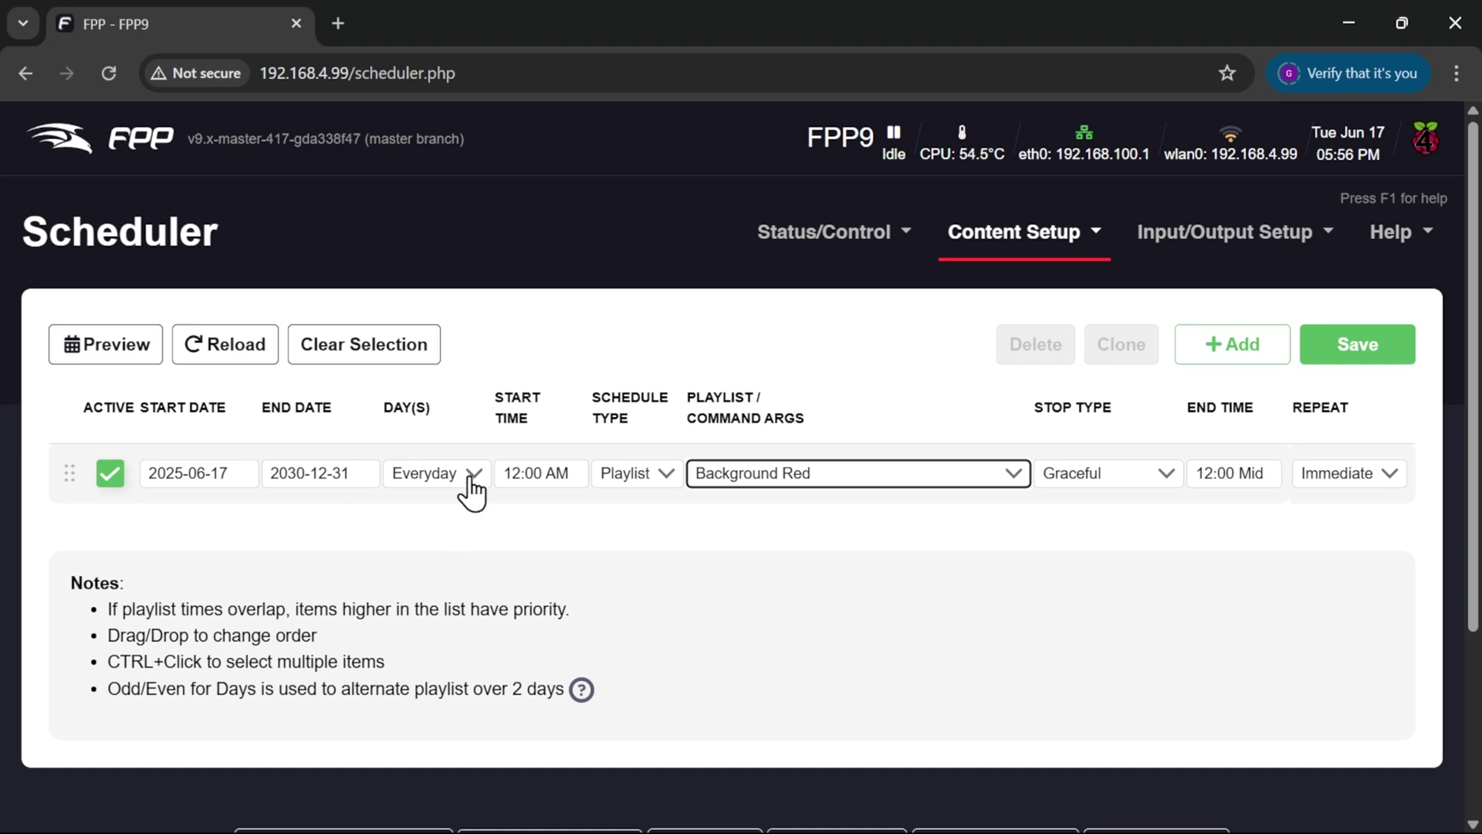
pyautogui.click(531, 474)
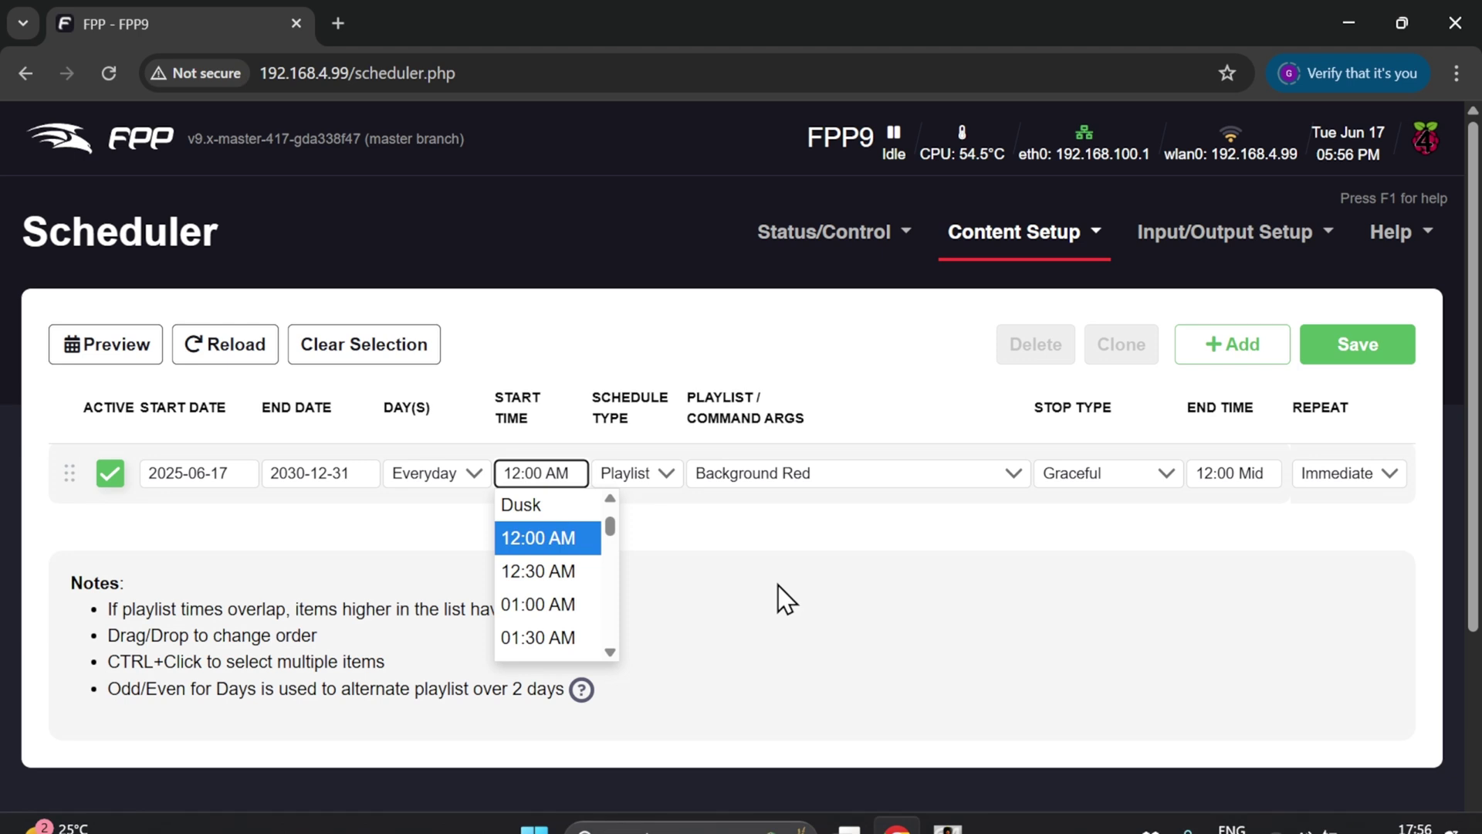
pyautogui.scroll(-6, 575, 582)
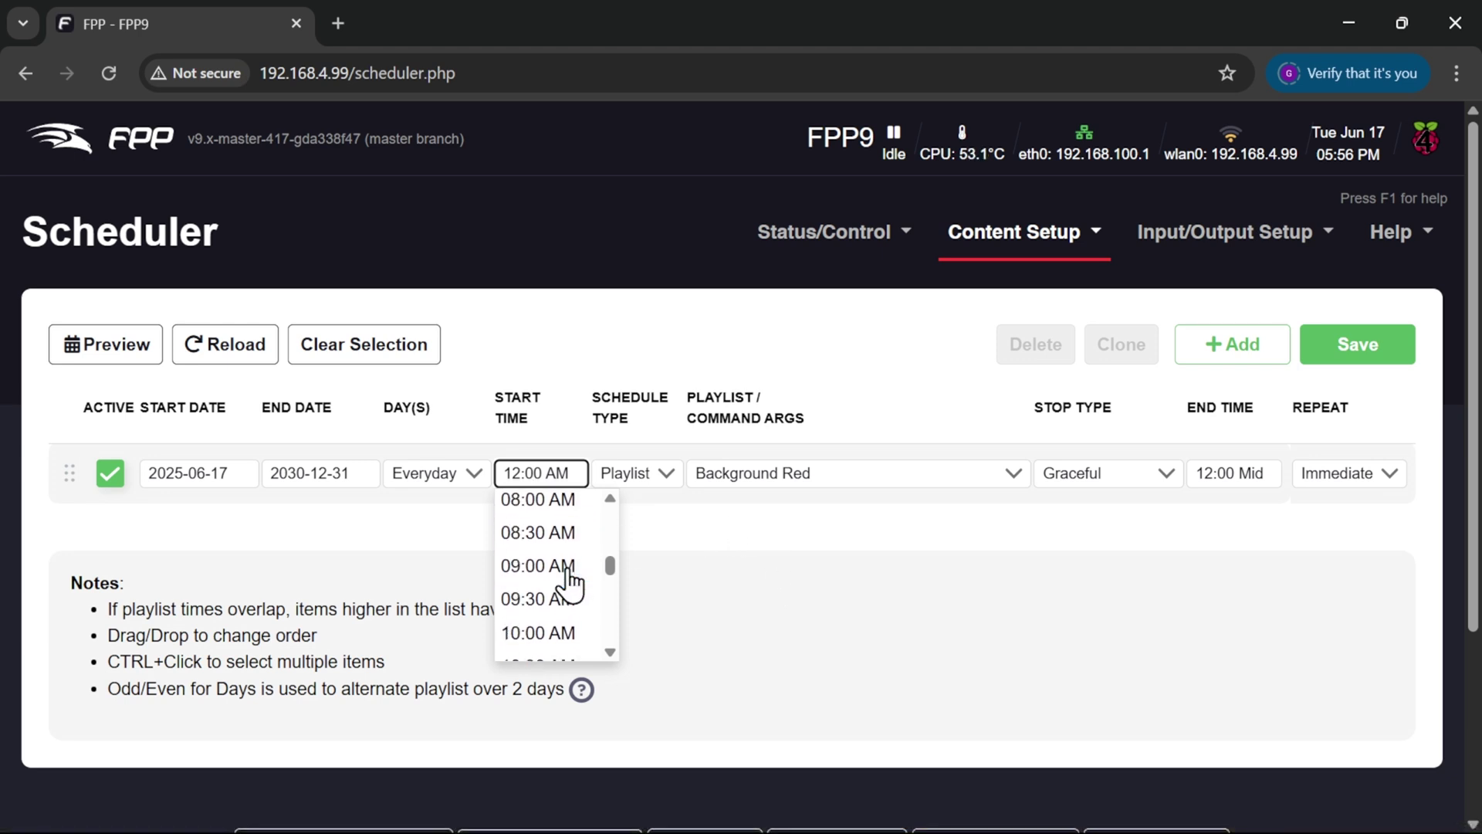
pyautogui.scroll(-6, 572, 585)
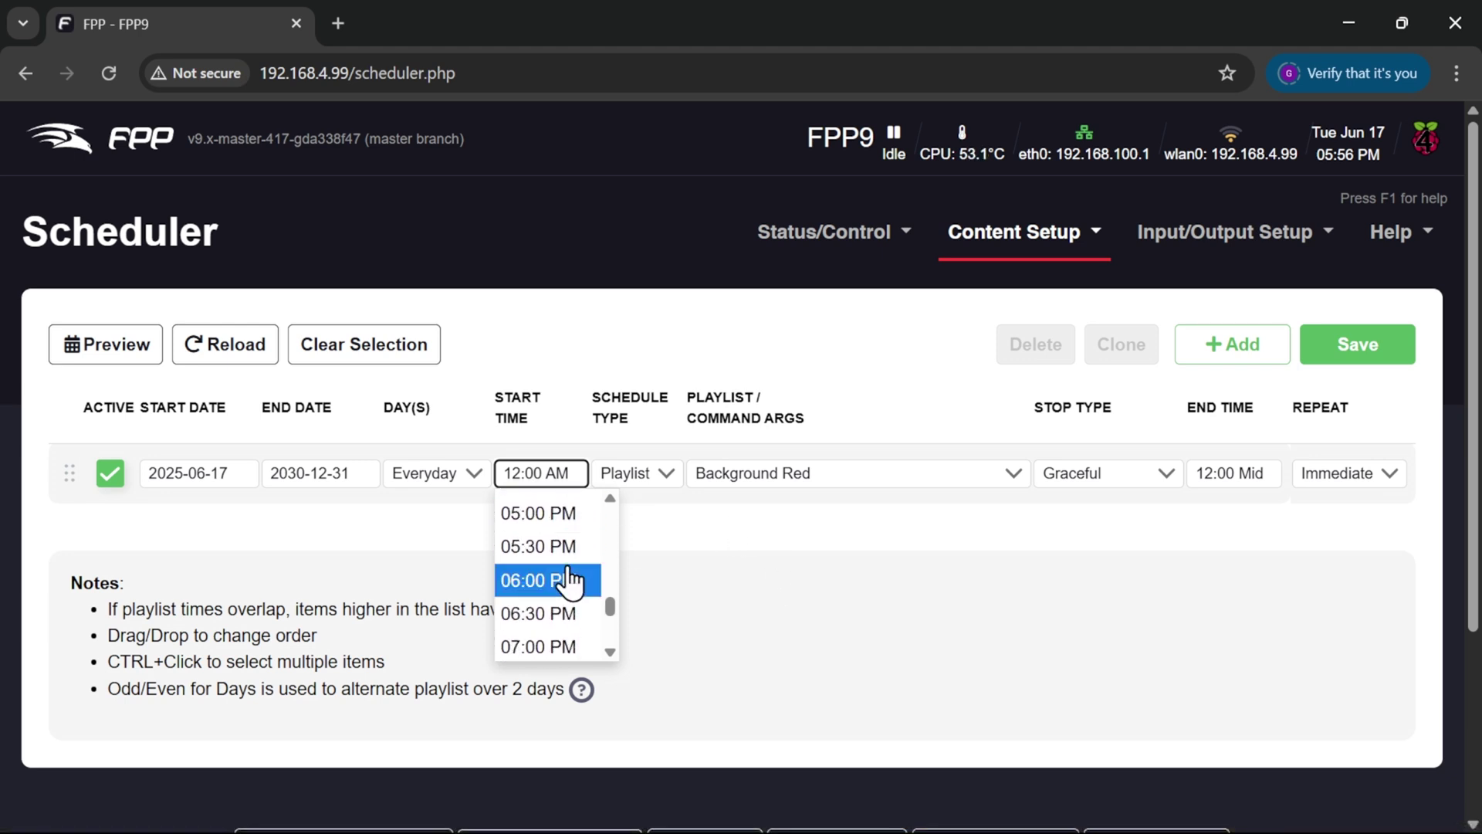
pyautogui.scroll(-5, 571, 582)
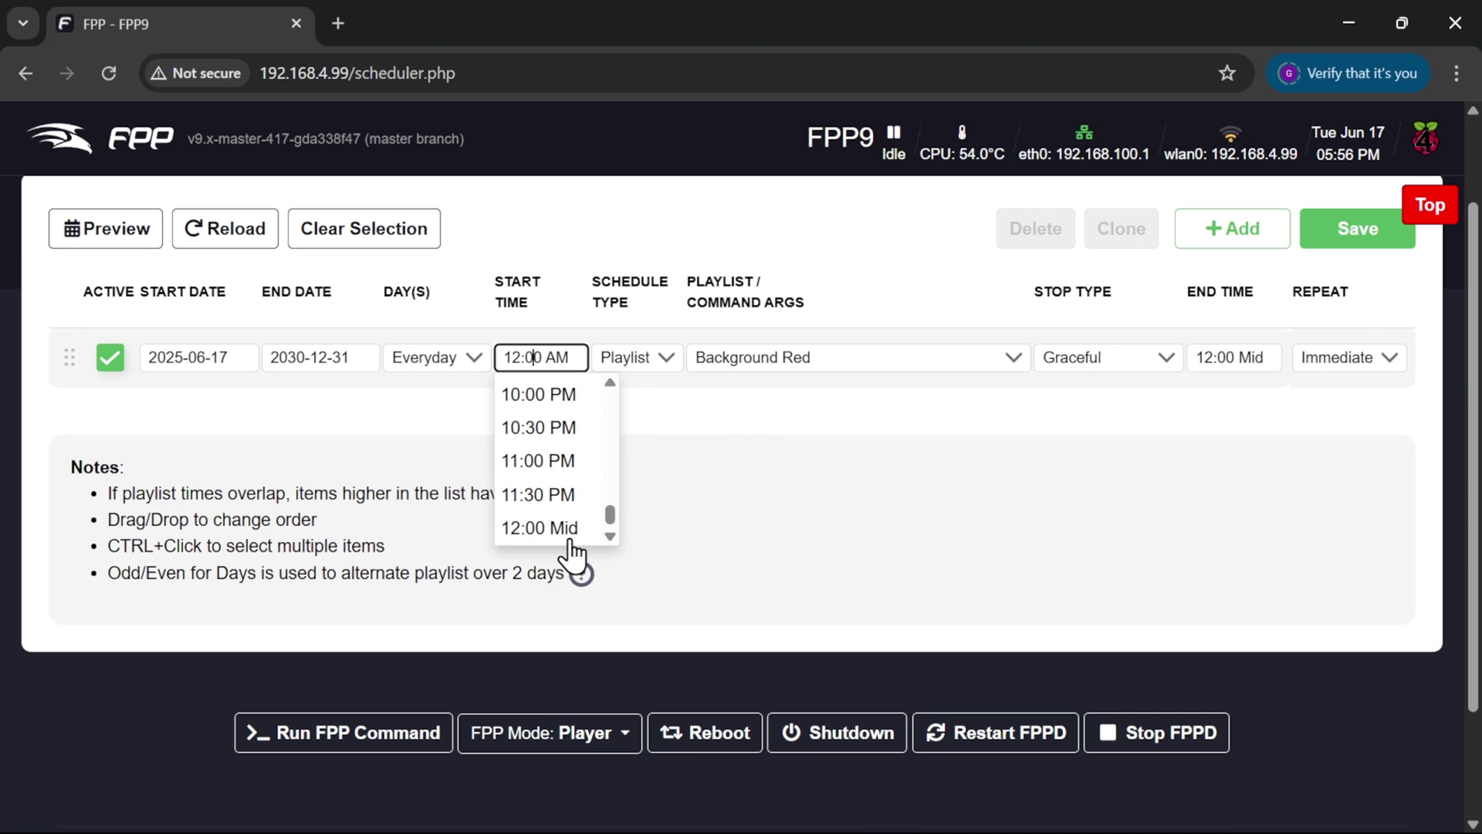
pyautogui.scroll(6, 559, 463)
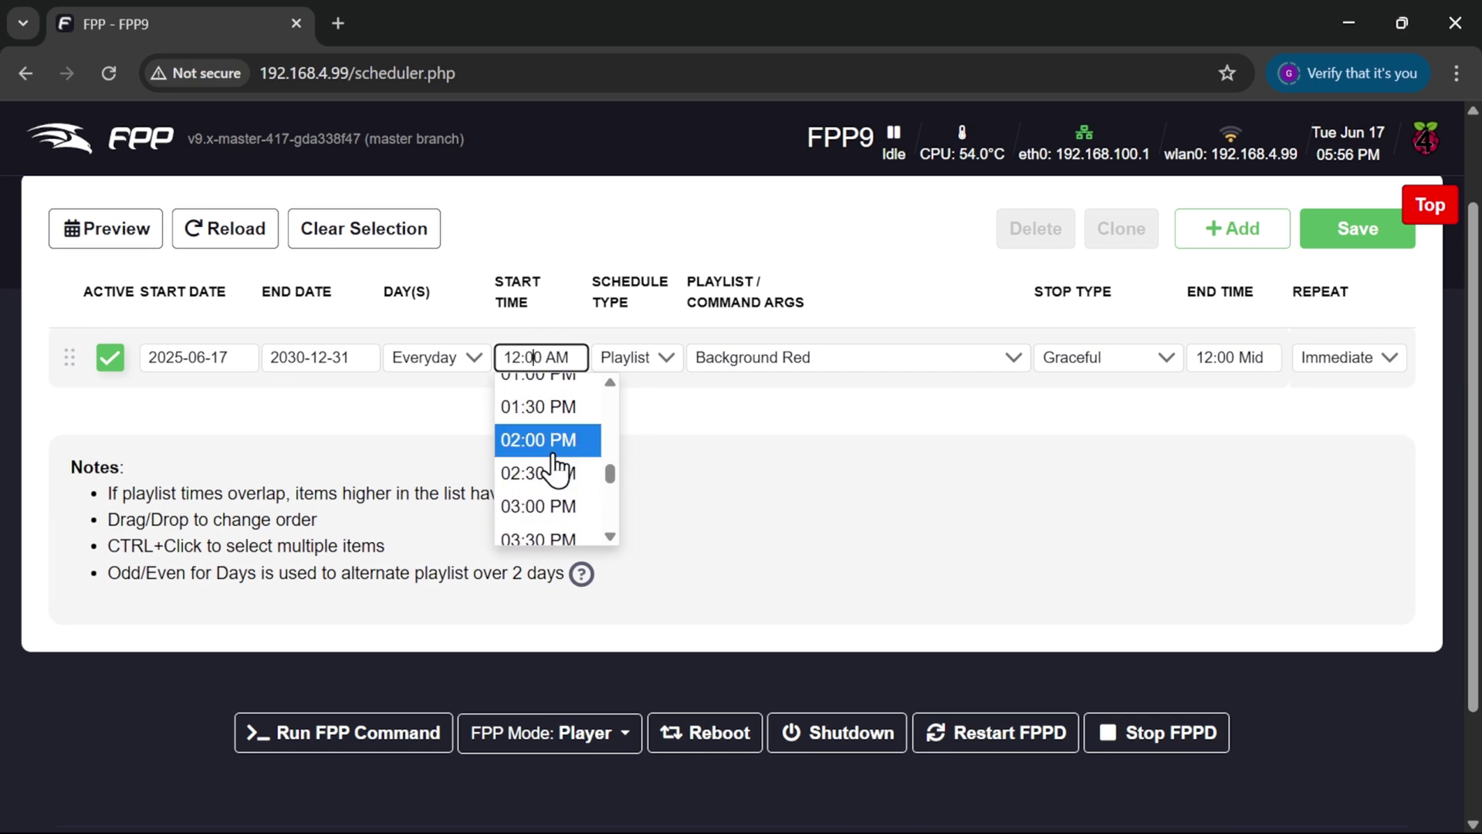
pyautogui.scroll(-2, 554, 467)
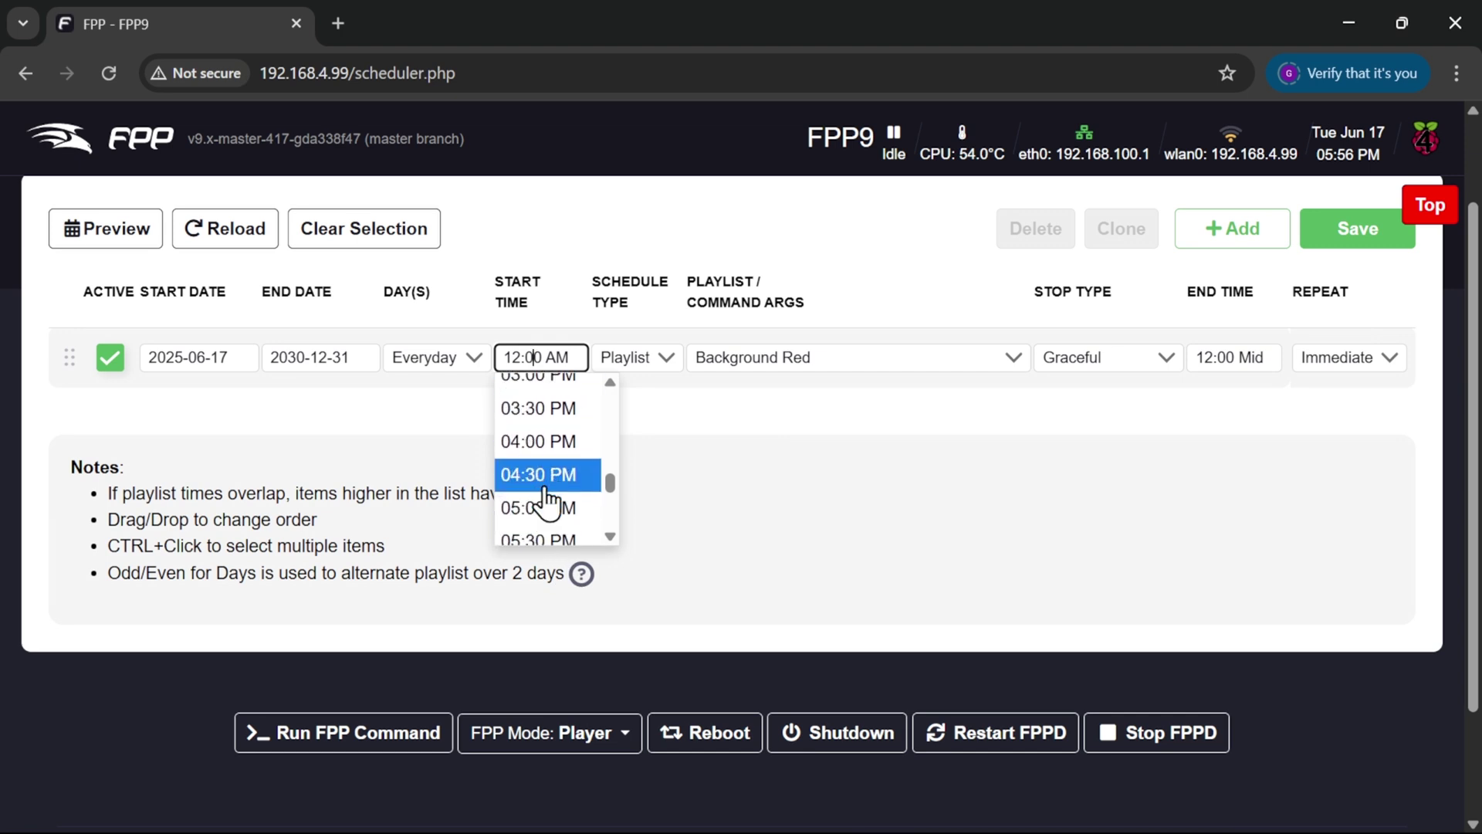
pyautogui.scroll(-2, 549, 502)
pyautogui.click(546, 444)
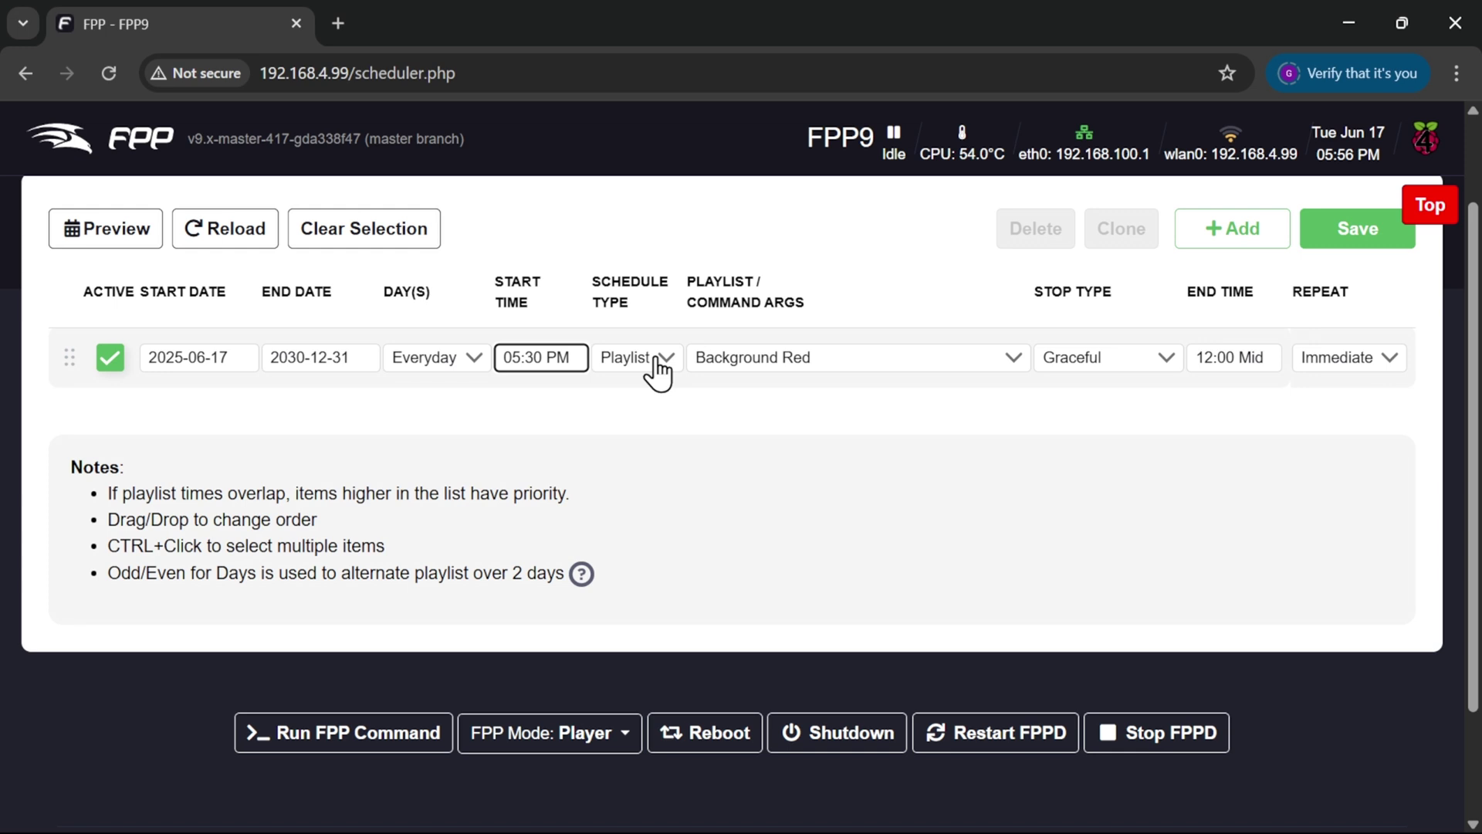
# - Set the end time to 10:00 PM and save the schedule
pyautogui.click(1263, 351)
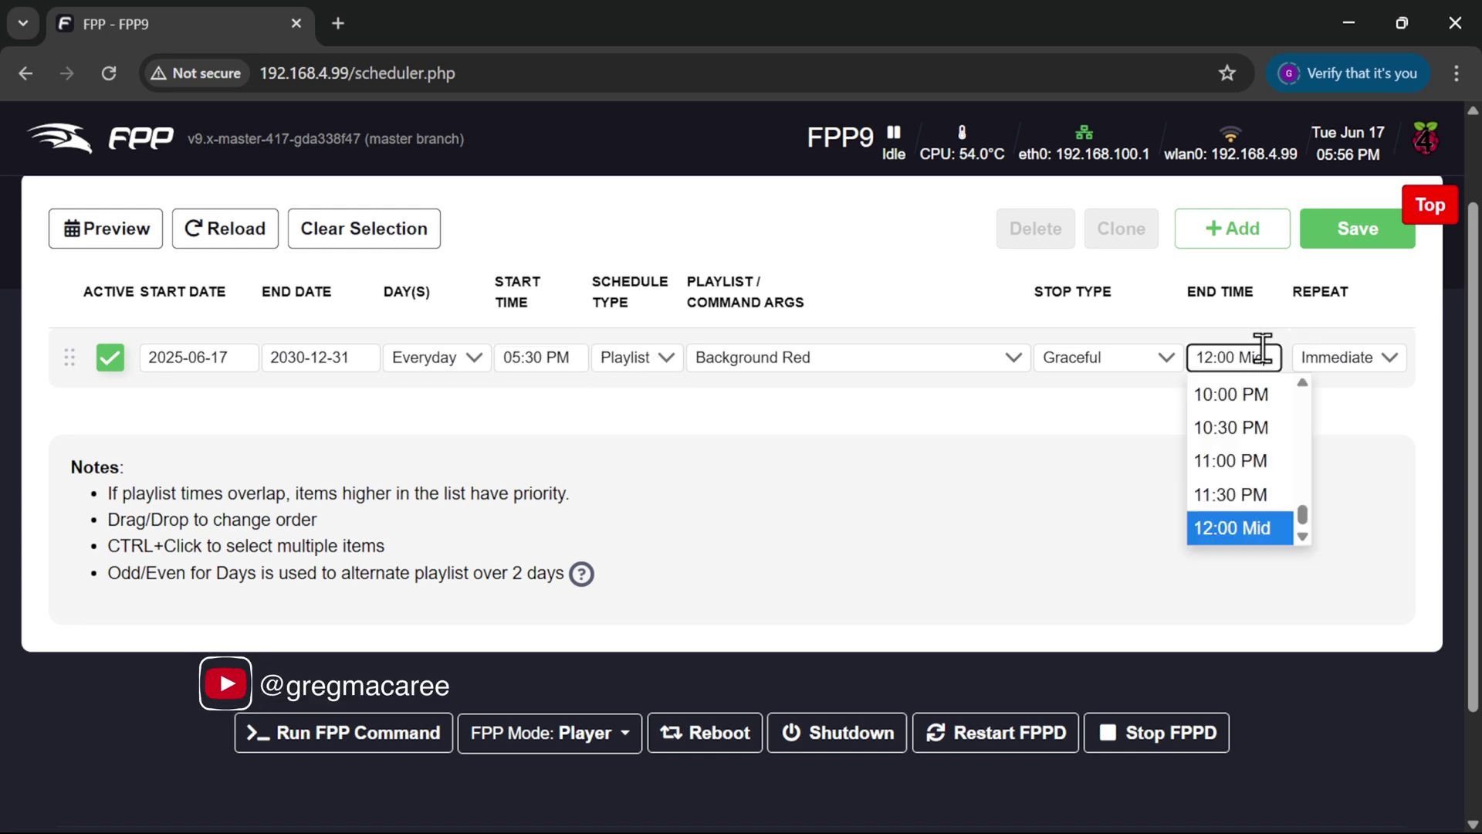
pyautogui.click(1266, 394)
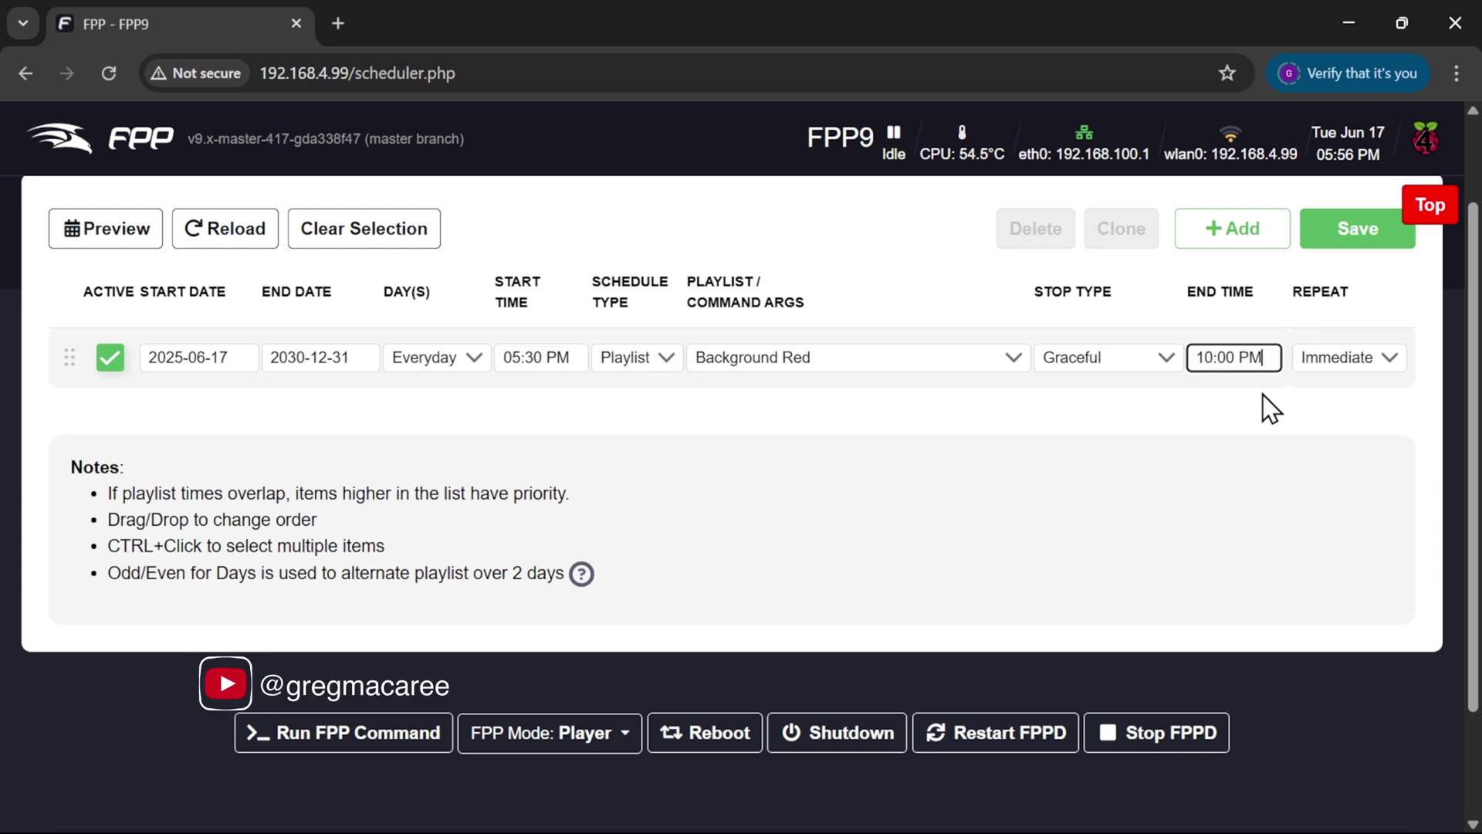
pyautogui.click(1346, 241)
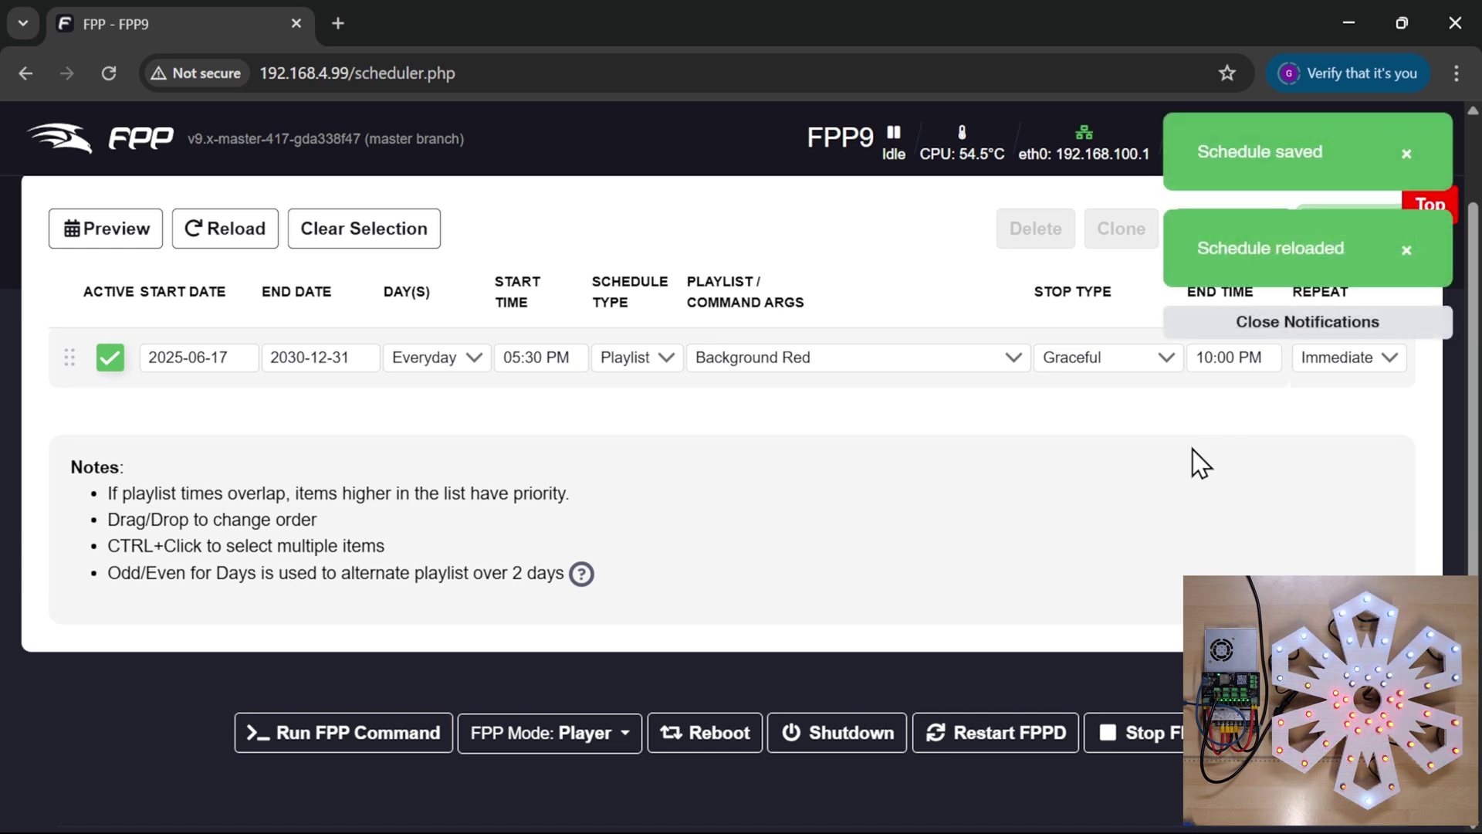
# - Scroll back to the top of the Scheduler page after the Schedule saved confirmation
pyautogui.scroll(2, 1201, 465)
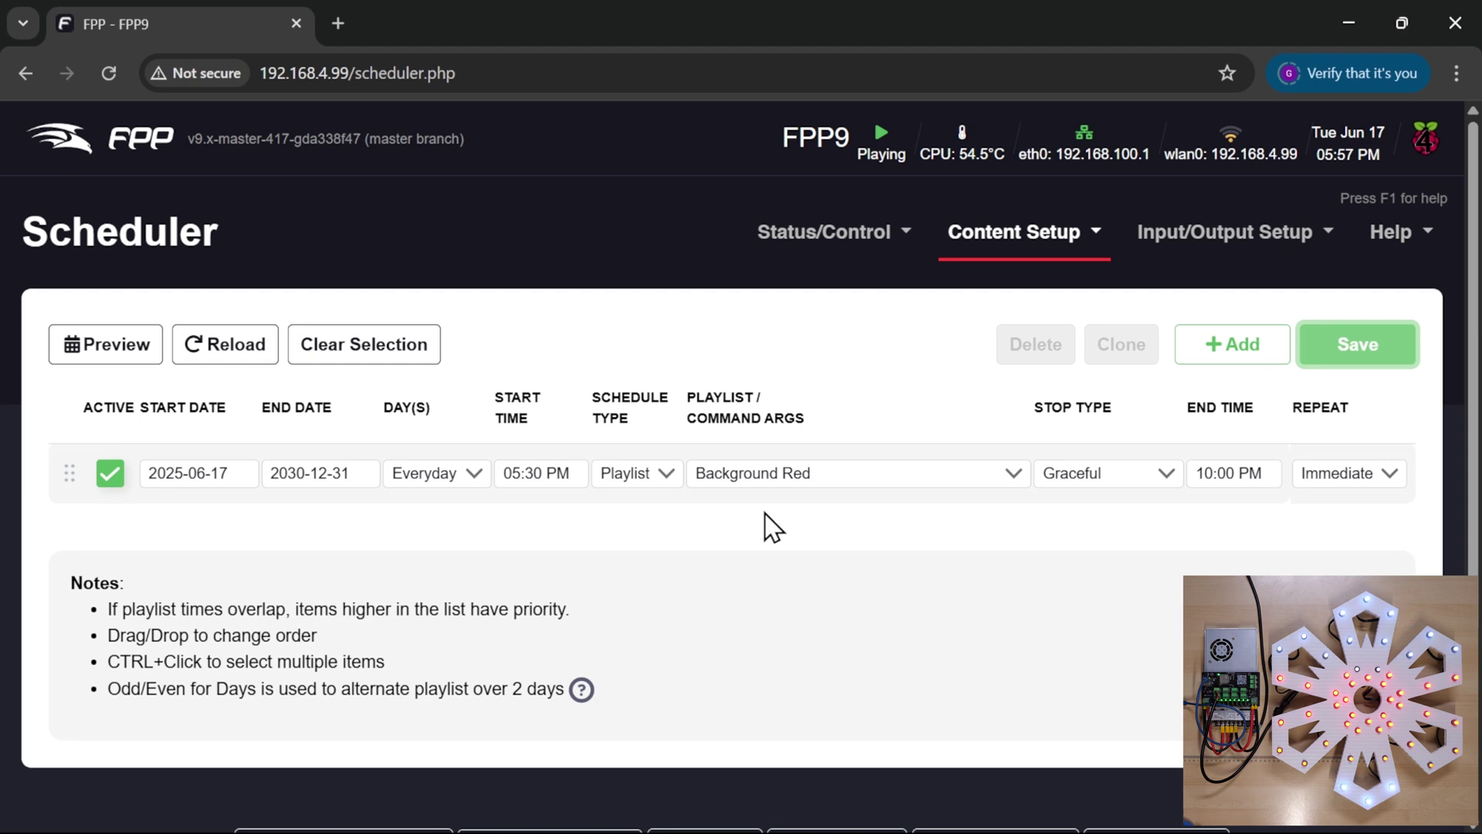
# - Add a second entry playing Foreground Green, Everyday, from 06:00 PM to 08:00 PM
pyautogui.click(1232, 344)
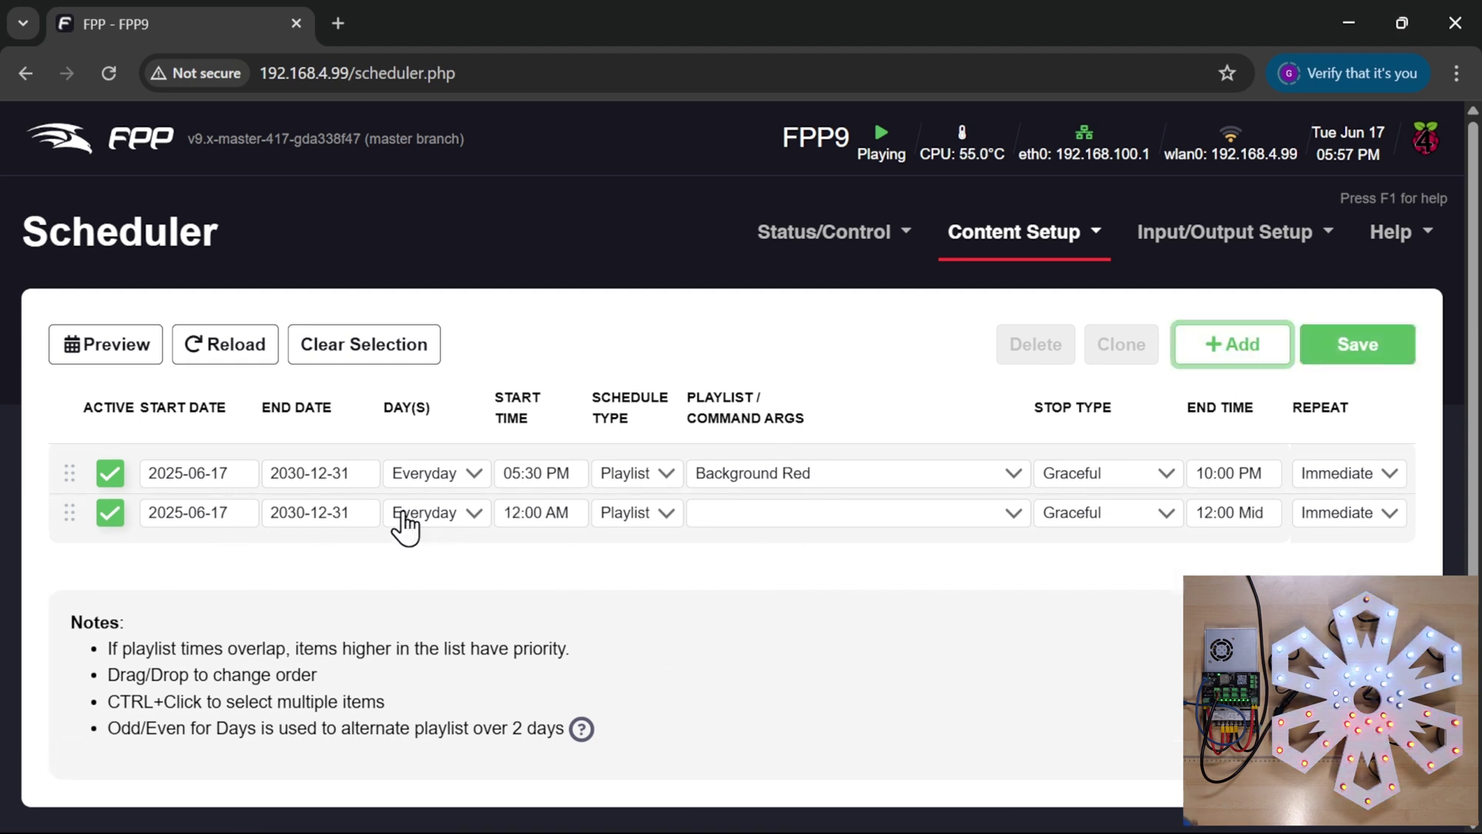
pyautogui.click(566, 511)
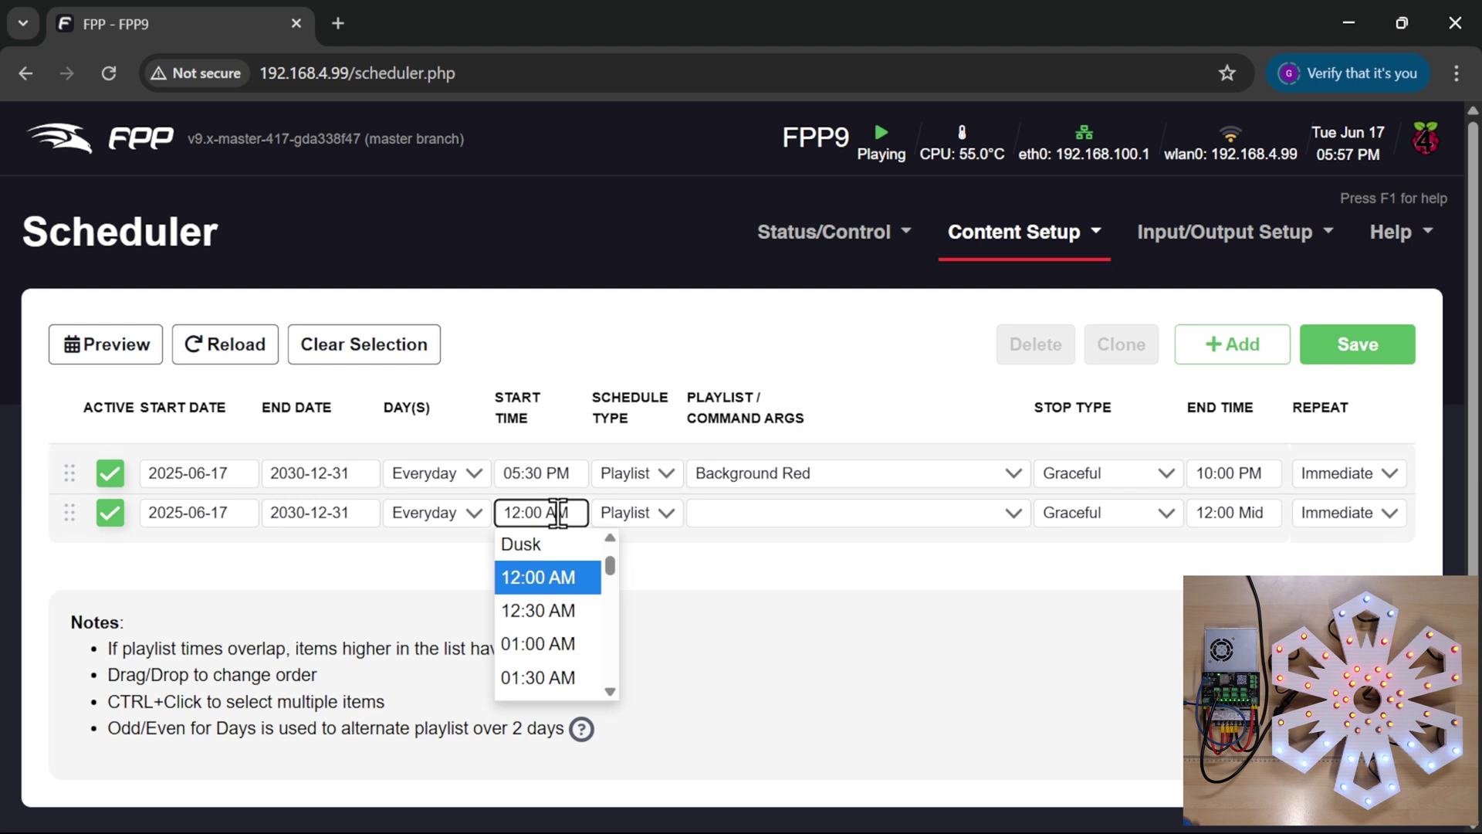
pyautogui.scroll(-4, 533, 642)
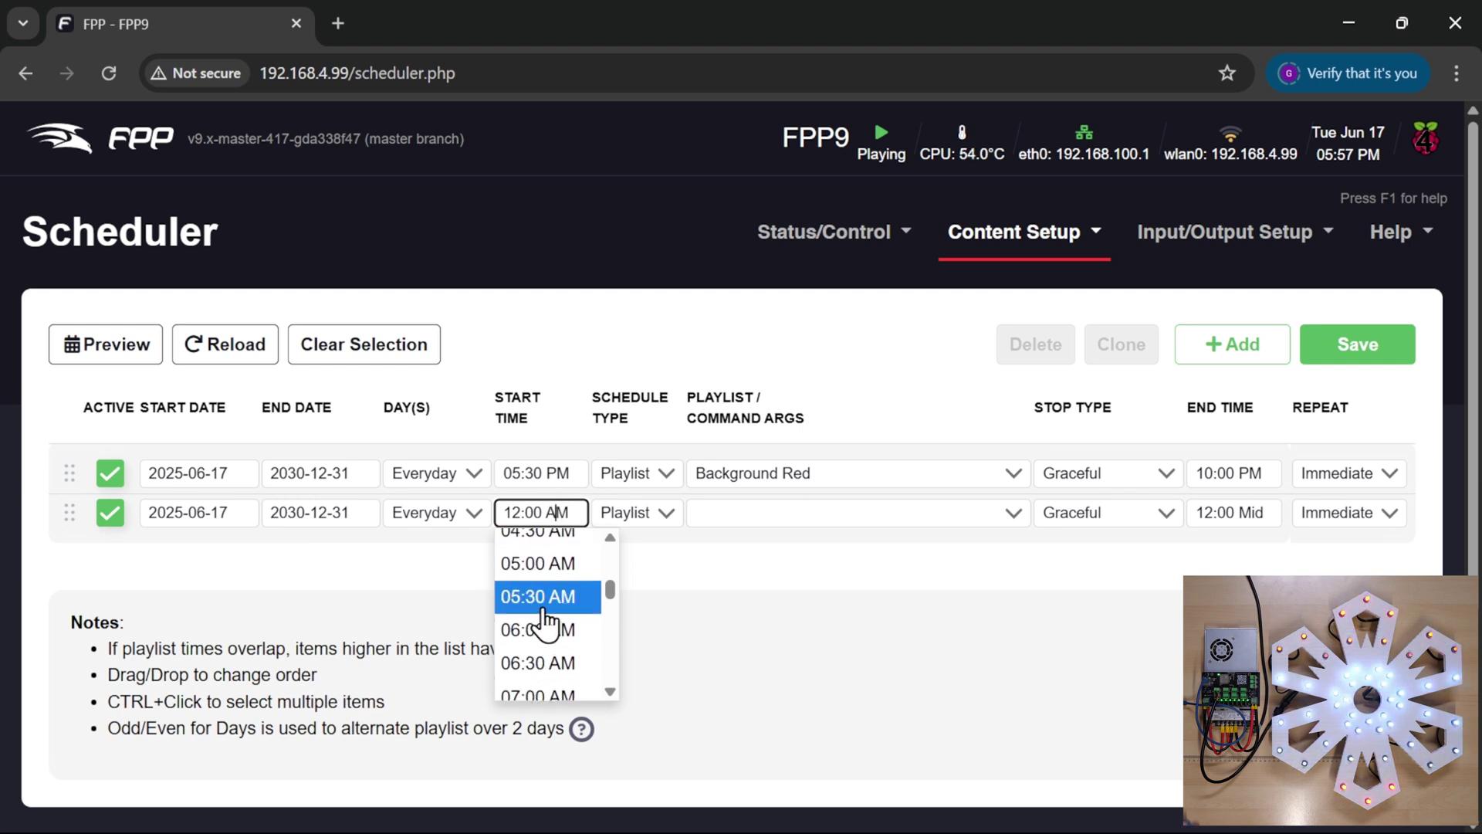
pyautogui.scroll(-4, 568, 629)
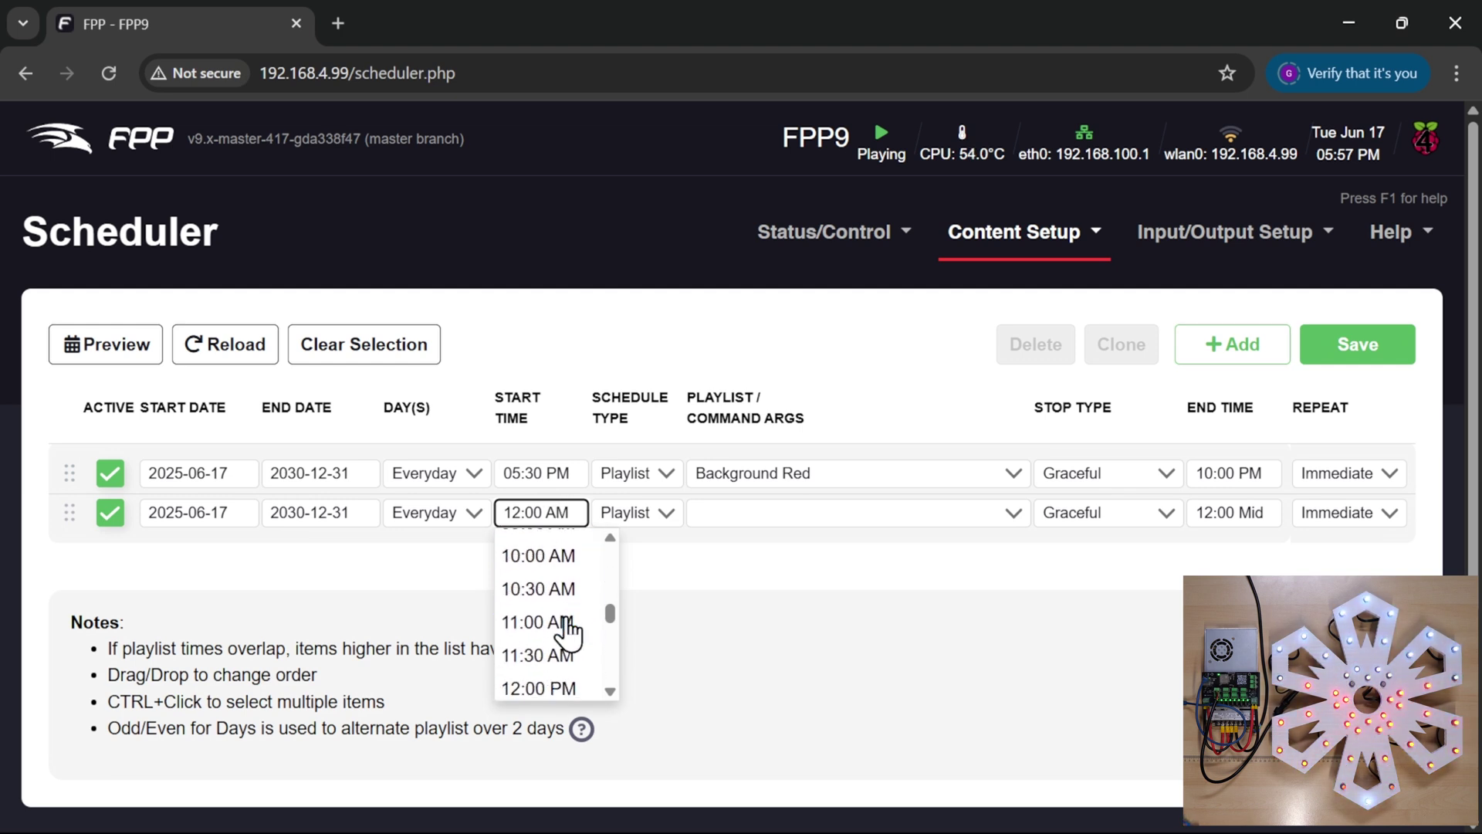
pyautogui.scroll(-5, 567, 618)
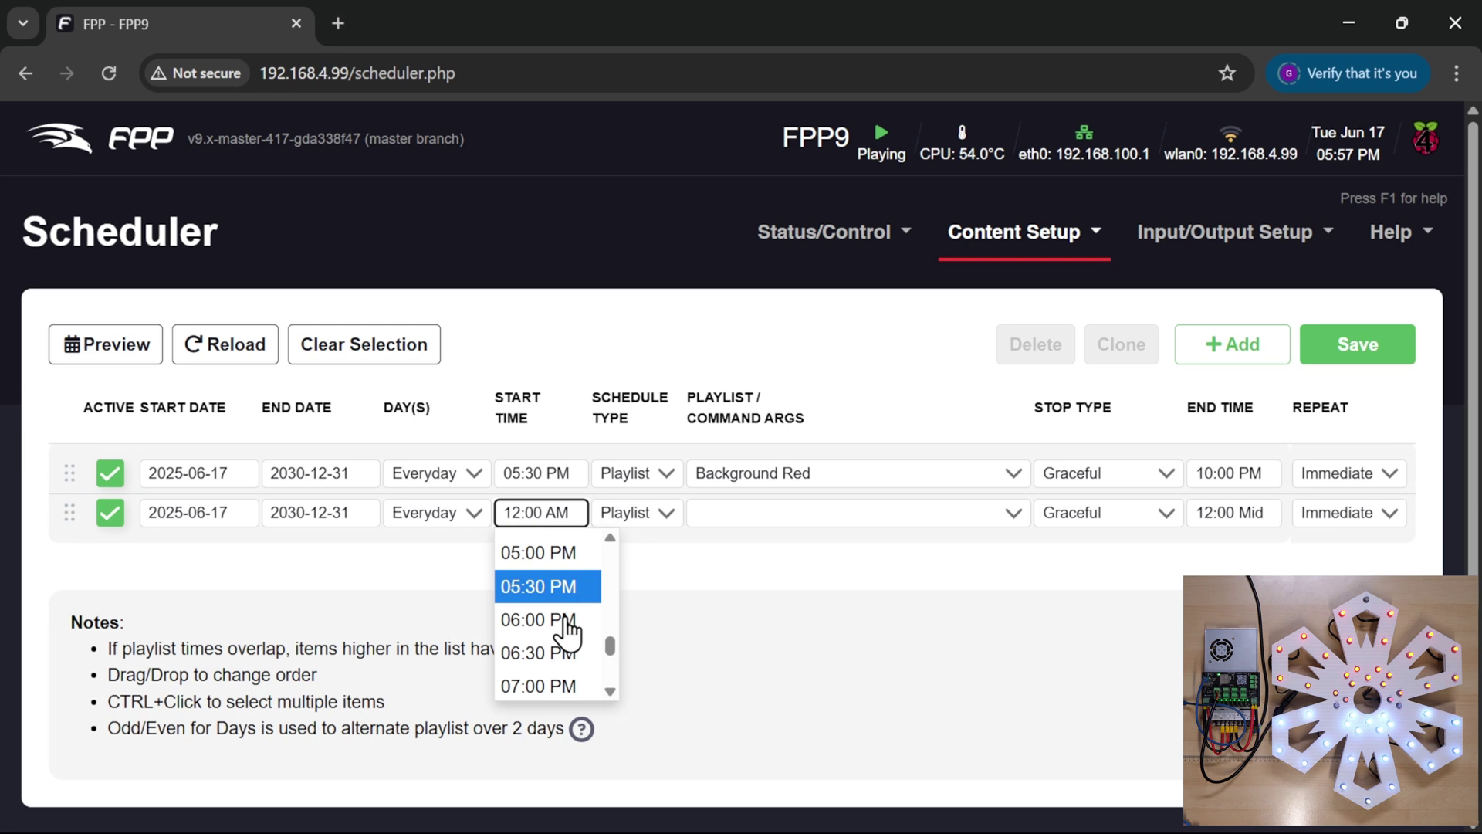
pyautogui.click(567, 617)
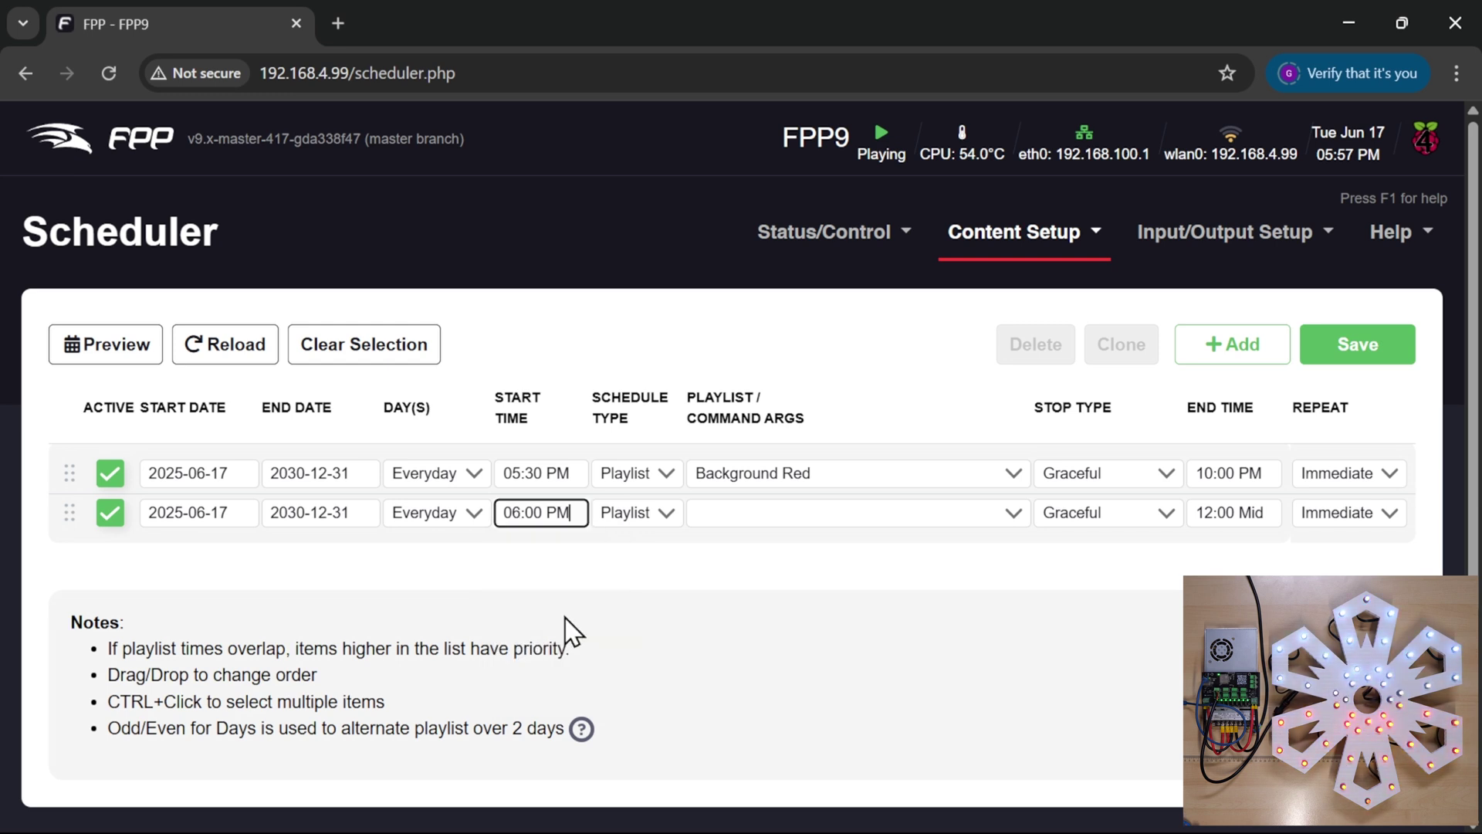
pyautogui.click(1263, 513)
pyautogui.scroll(3, 1239, 554)
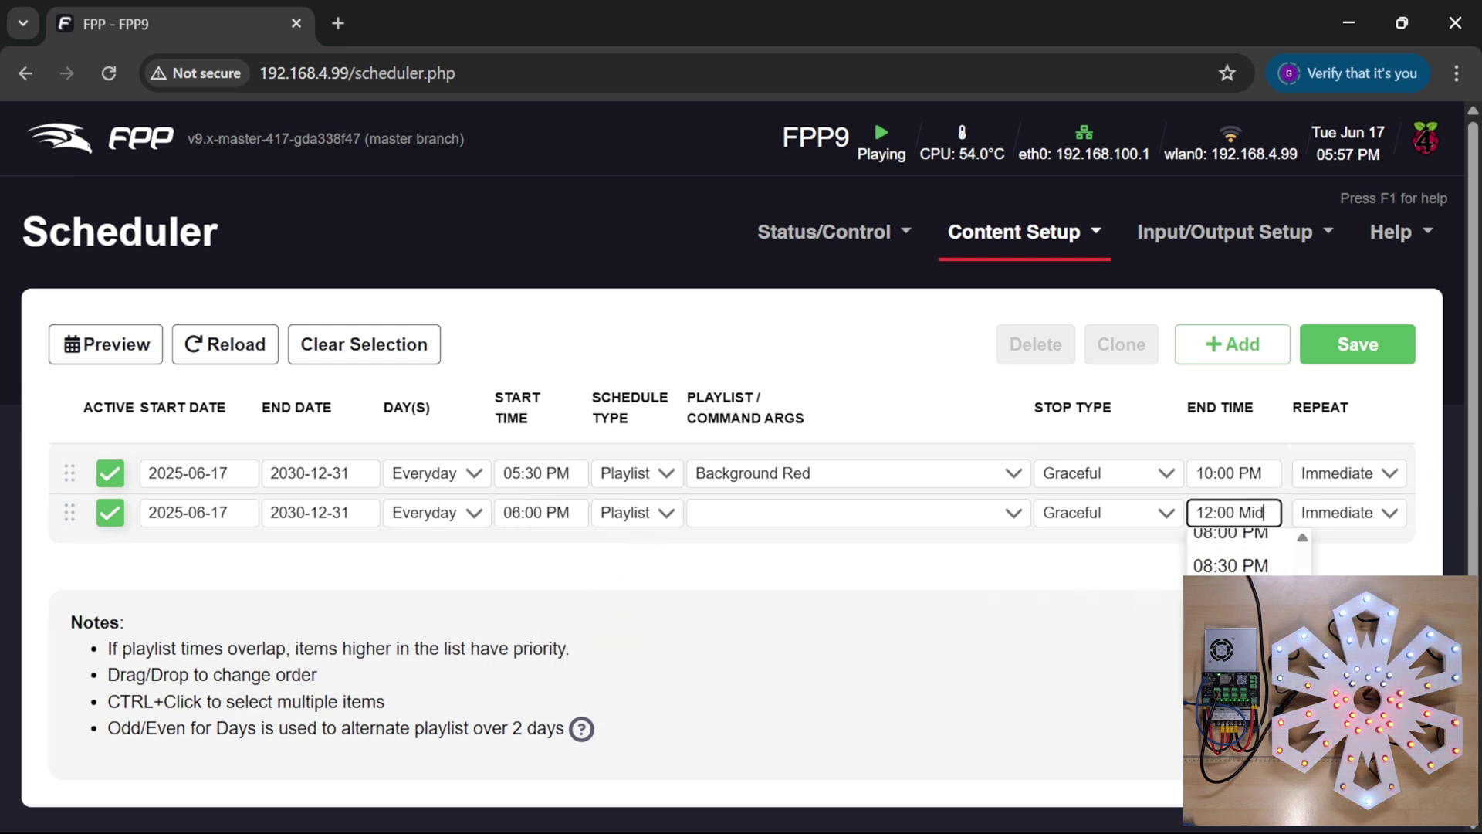
pyautogui.click(1245, 550)
pyautogui.click(827, 515)
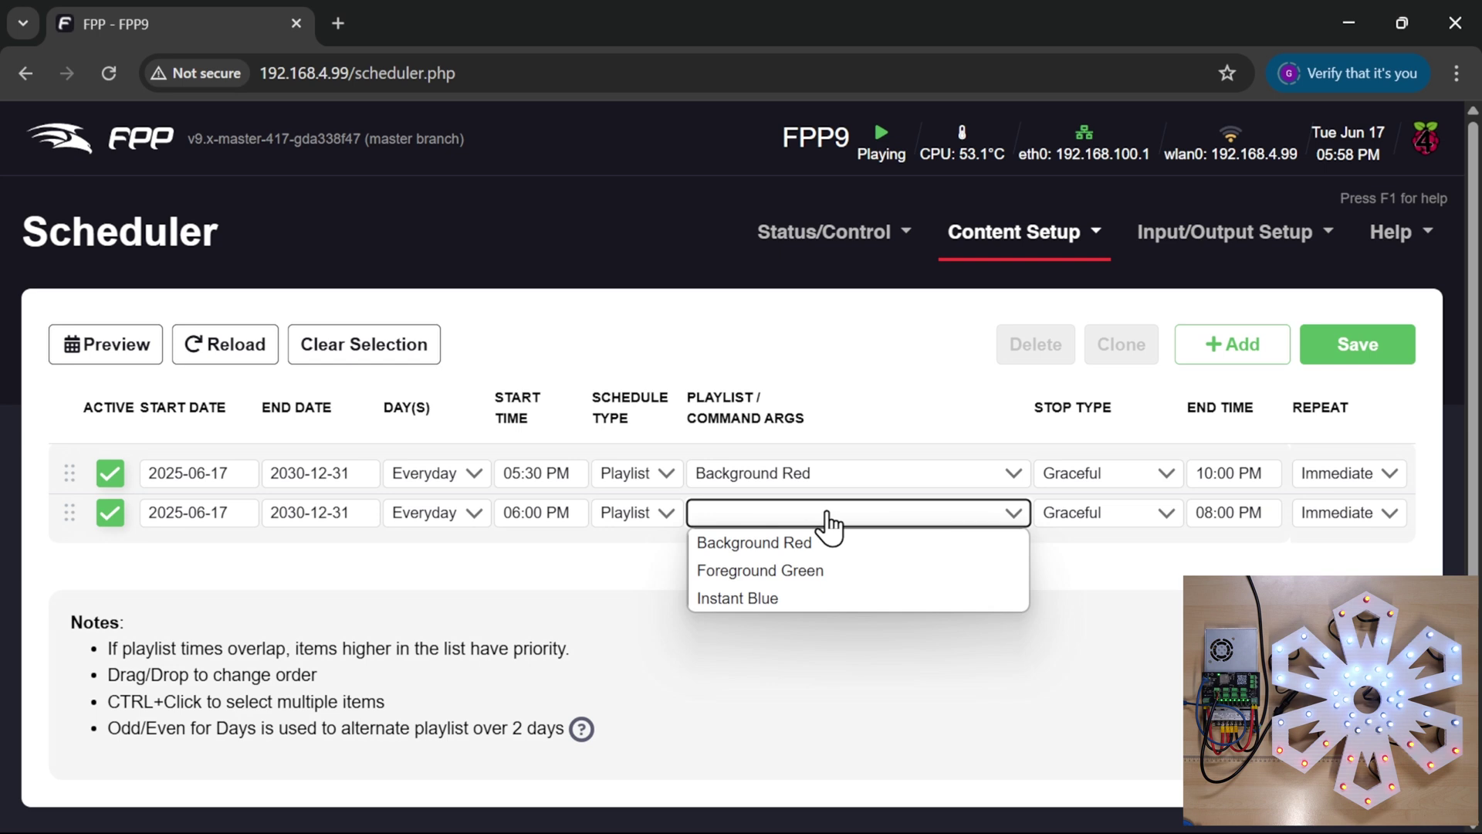
pyautogui.click(812, 571)
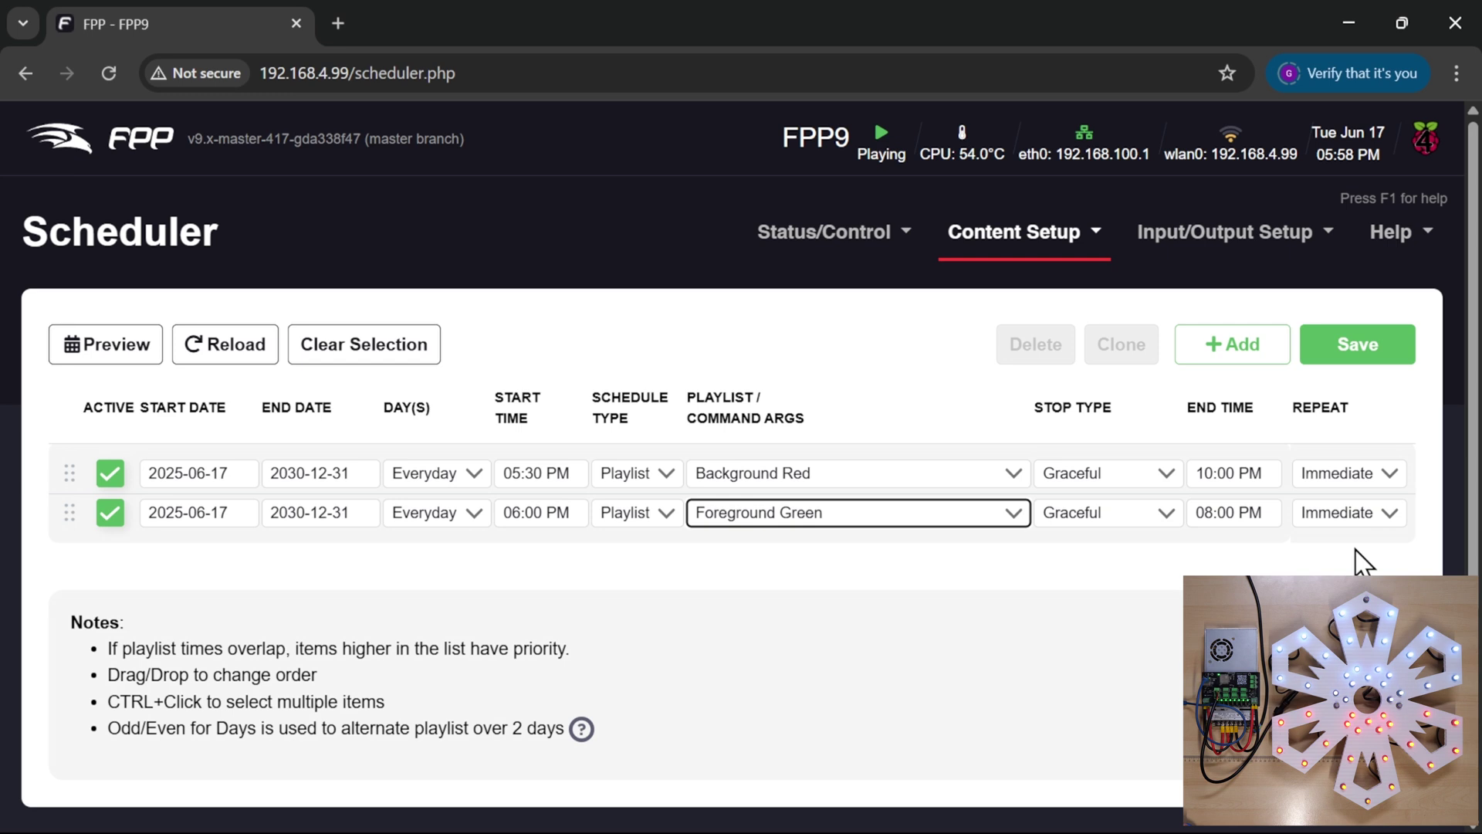
# - Drag the Foreground Green row above Background Red and save the reordered schedule
pyautogui.click(68, 512)
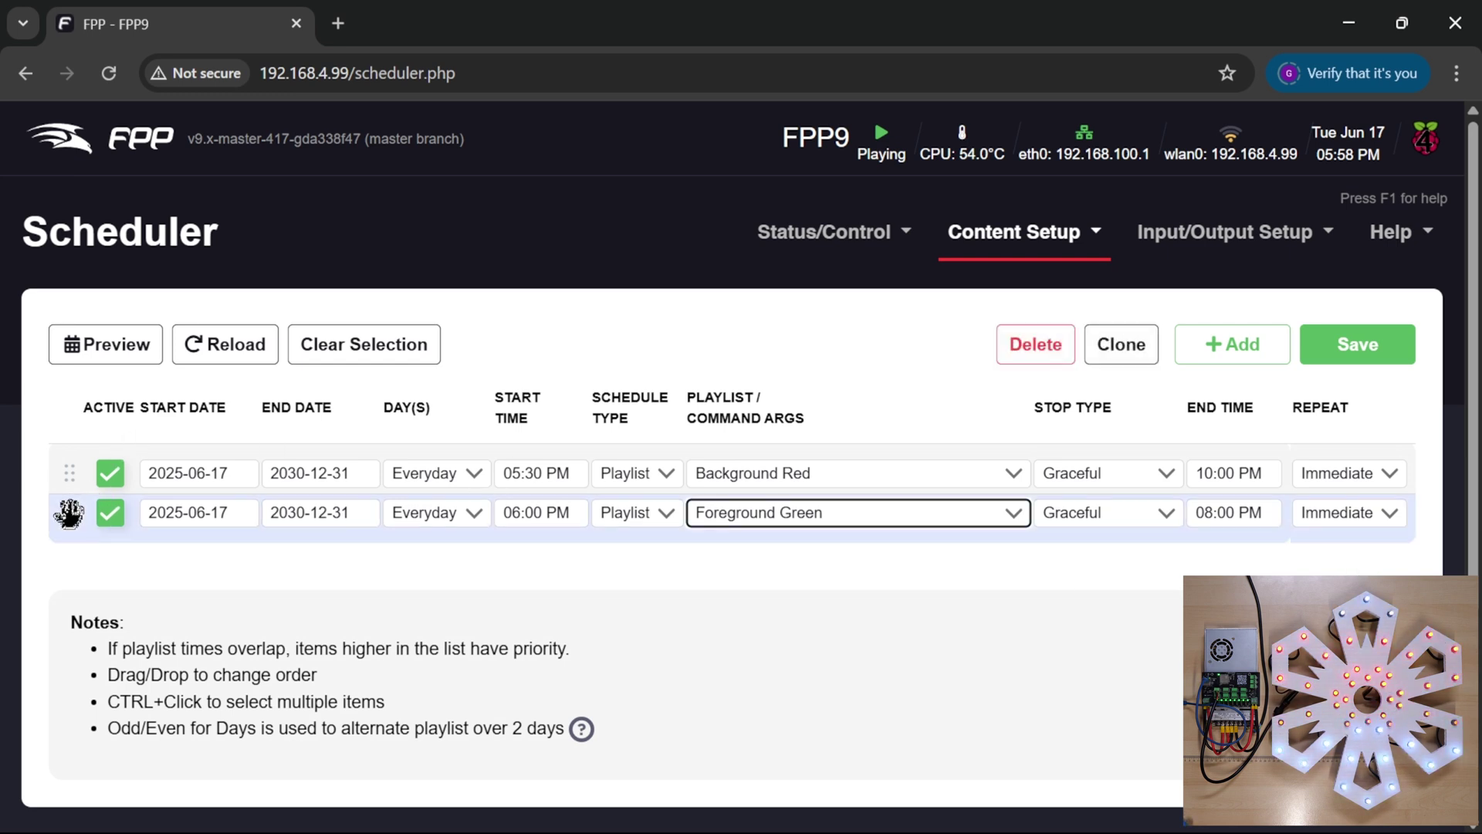
pyautogui.moveTo(68, 513); pyautogui.dragTo(75, 466)
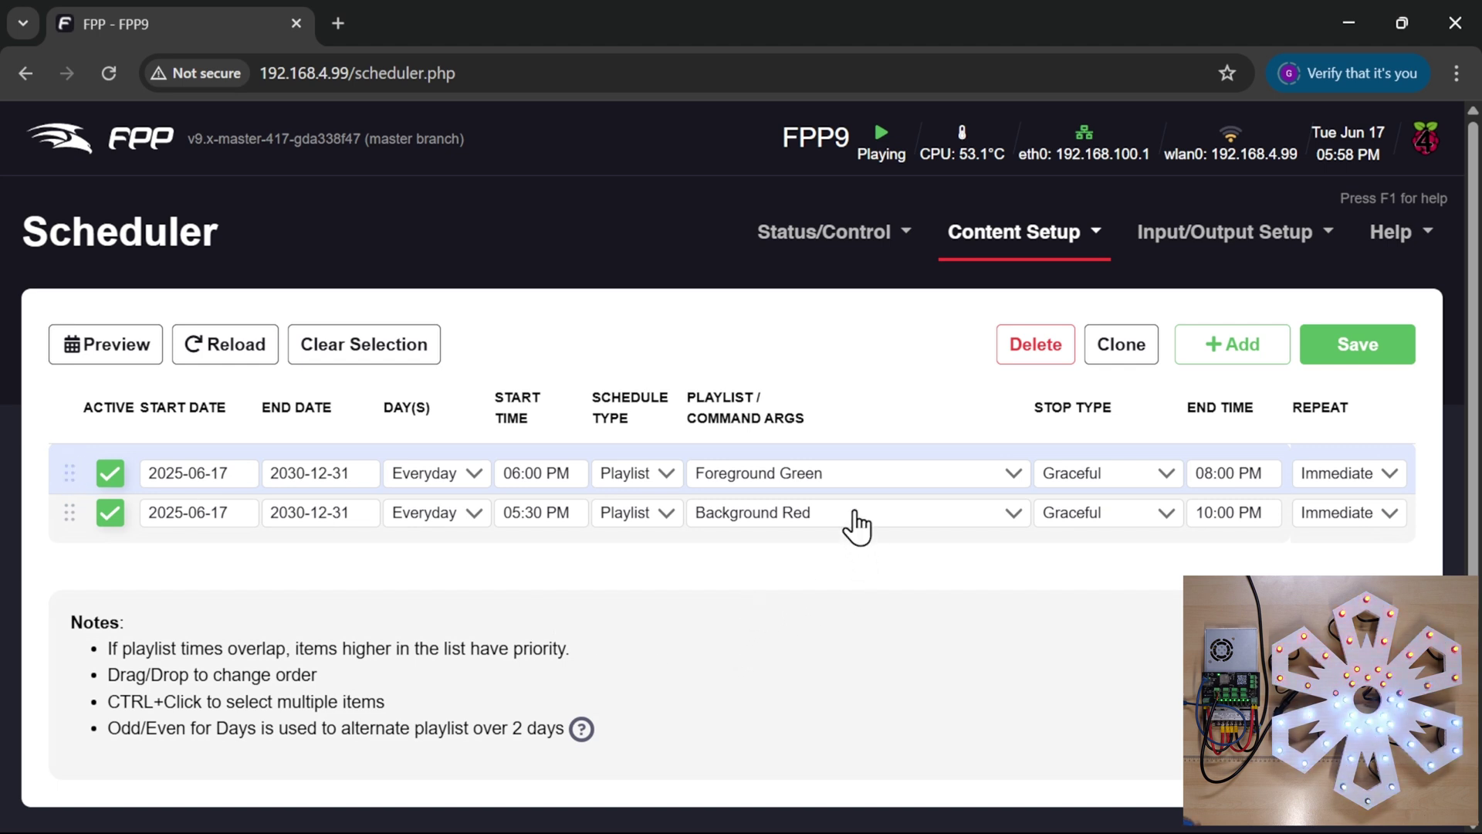
pyautogui.click(1351, 369)
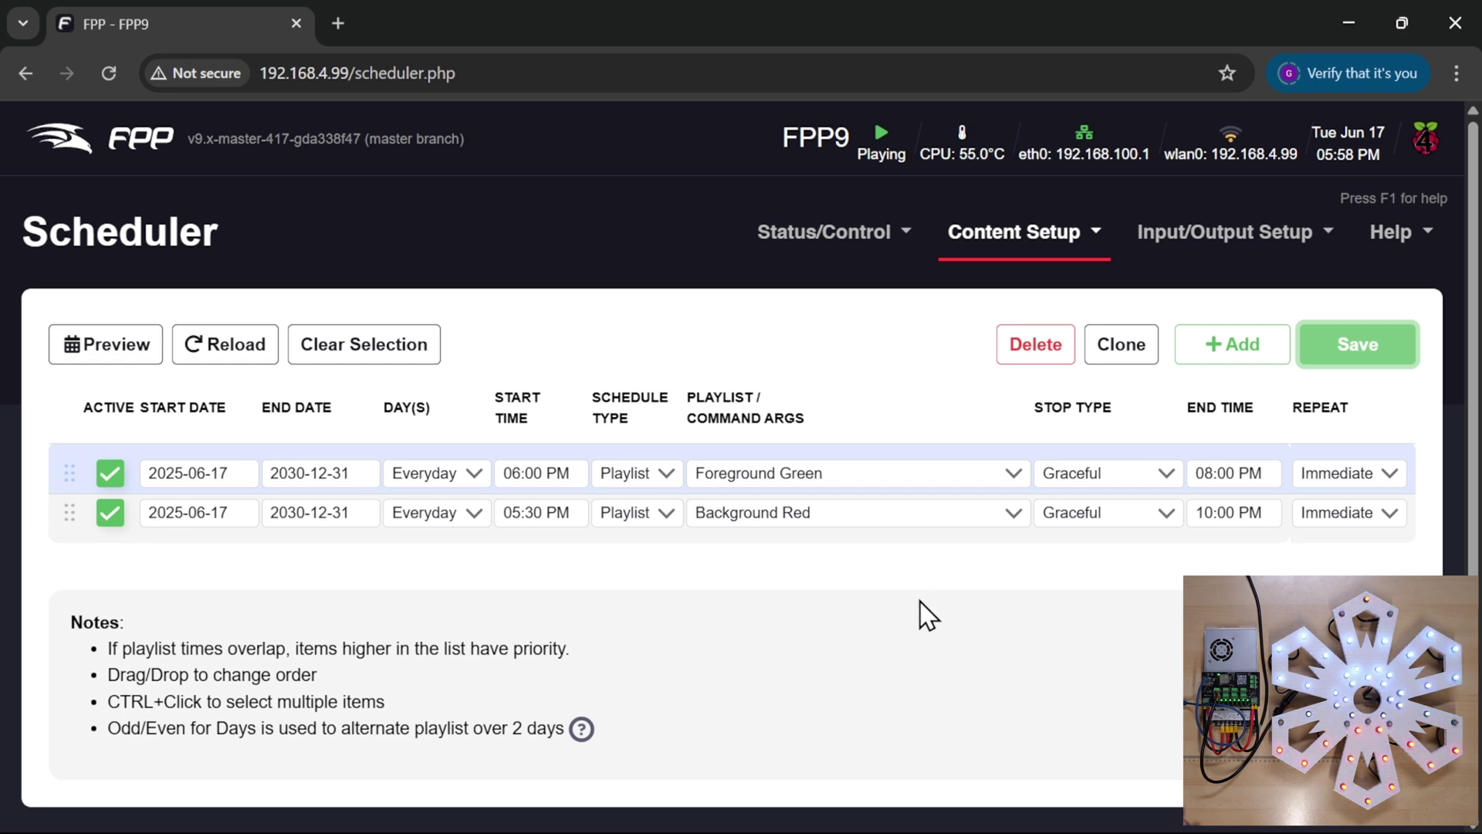
# - Edit the minutes of Foreground Green's 08:00 PM end time, replacing 00 with 1
pyautogui.click(1223, 467)
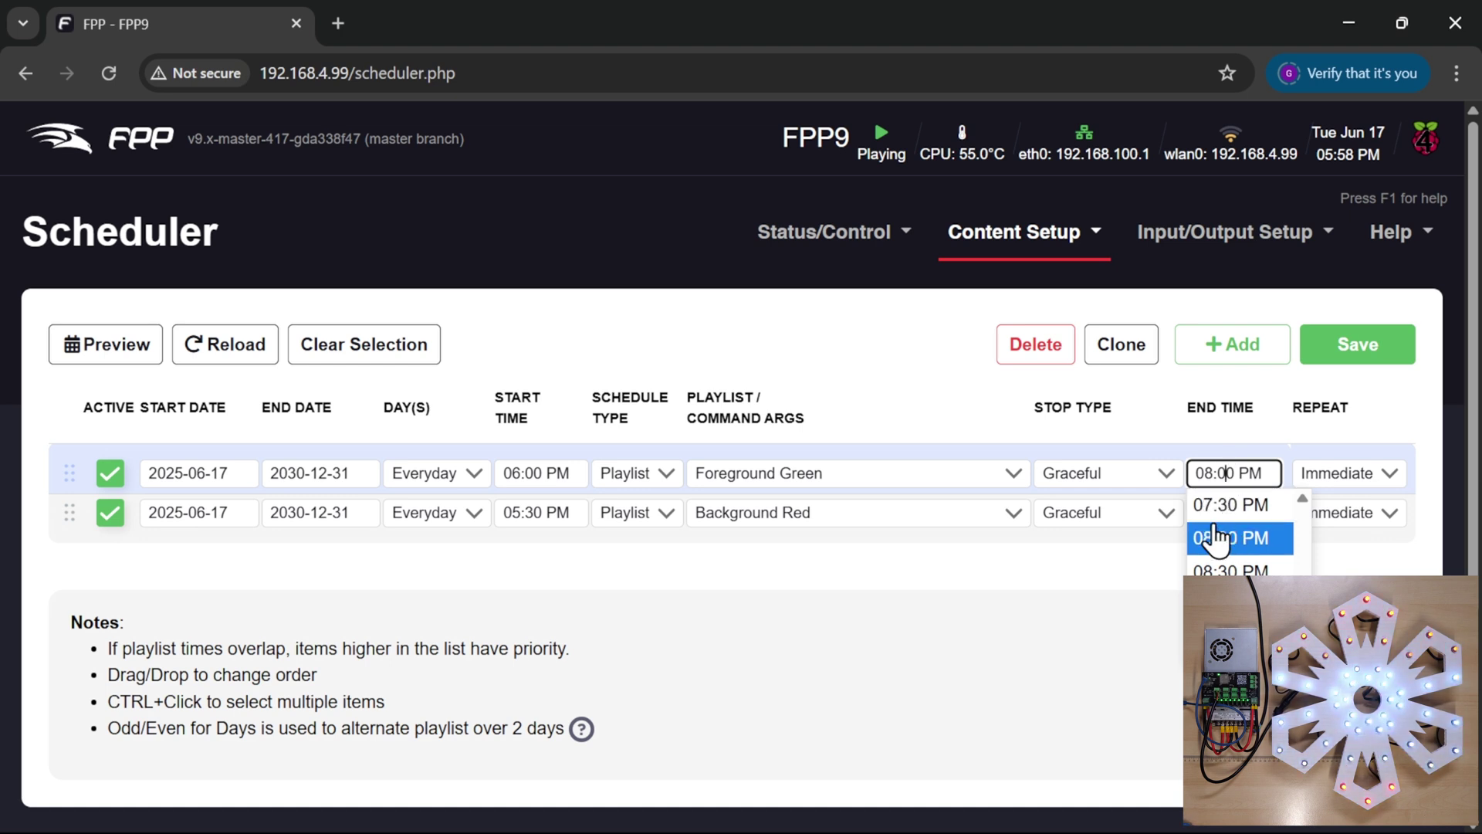
pyautogui.press('BackSpace')
pyautogui.write('1')
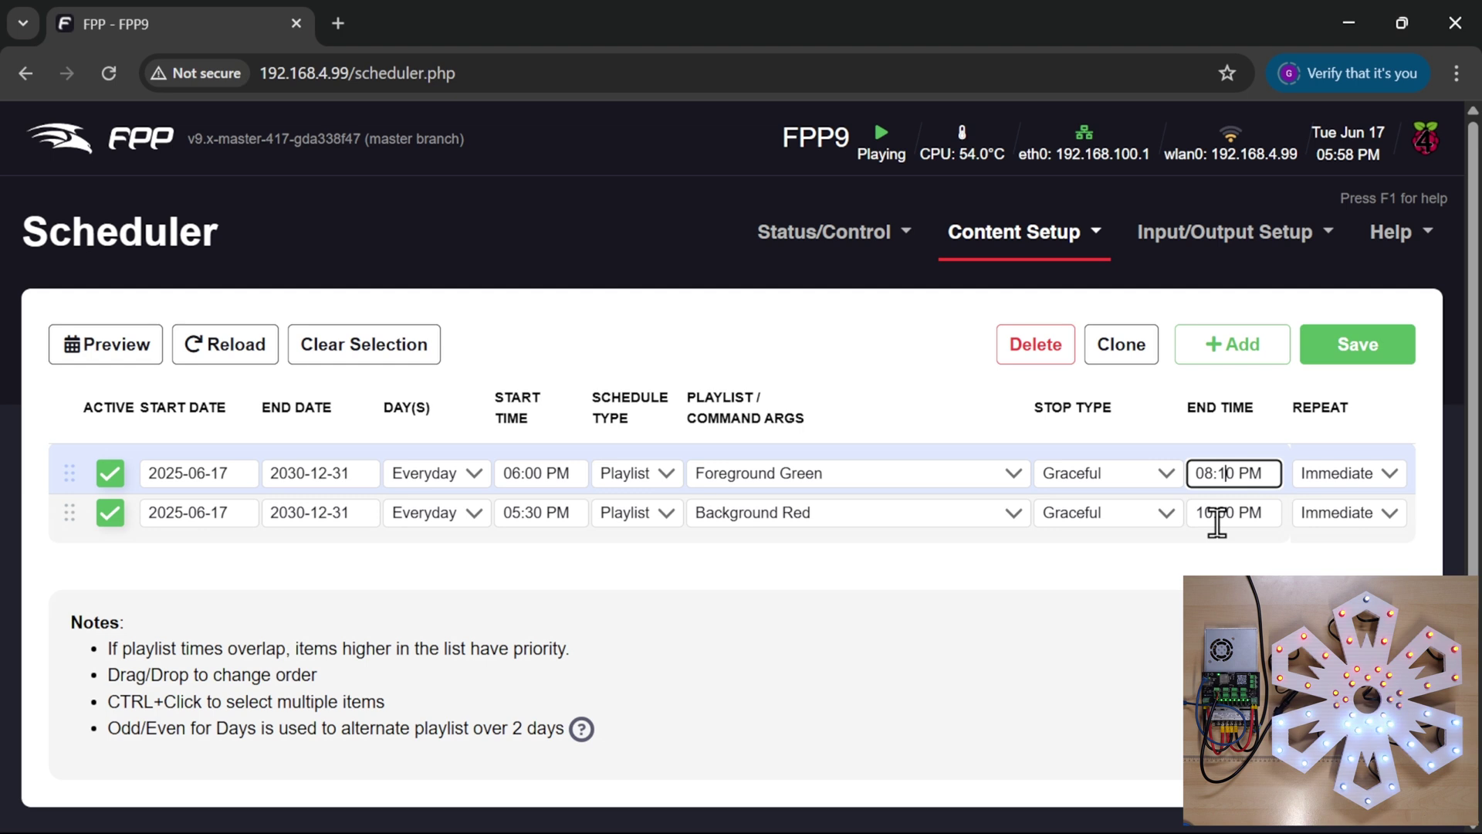
pyautogui.press('BackSpace')
# - Complete Foreground Green's end time as 08:15 PM and save the schedule
pyautogui.write('5')
pyautogui.click(1290, 448)
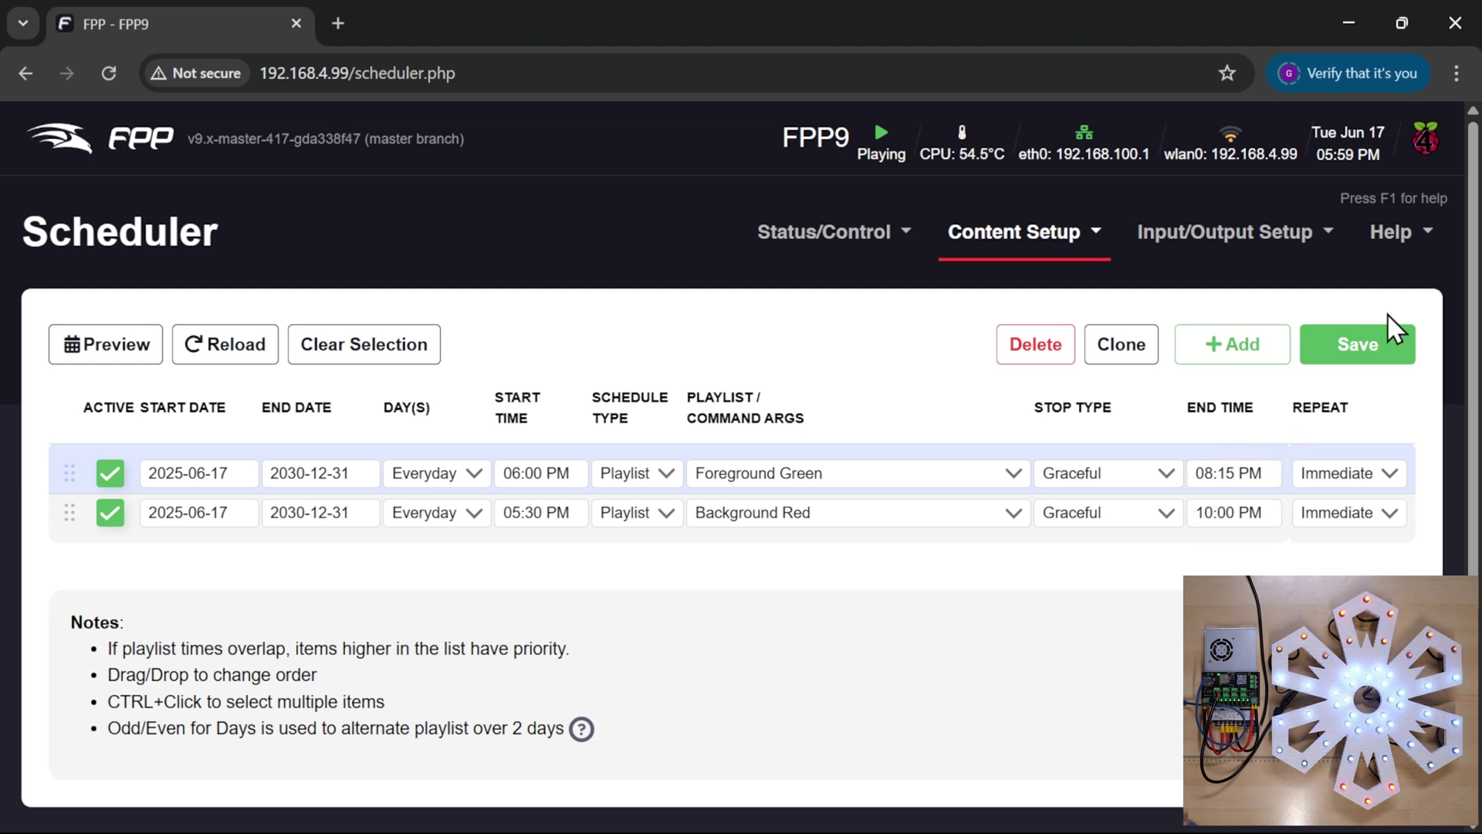
pyautogui.click(1377, 351)
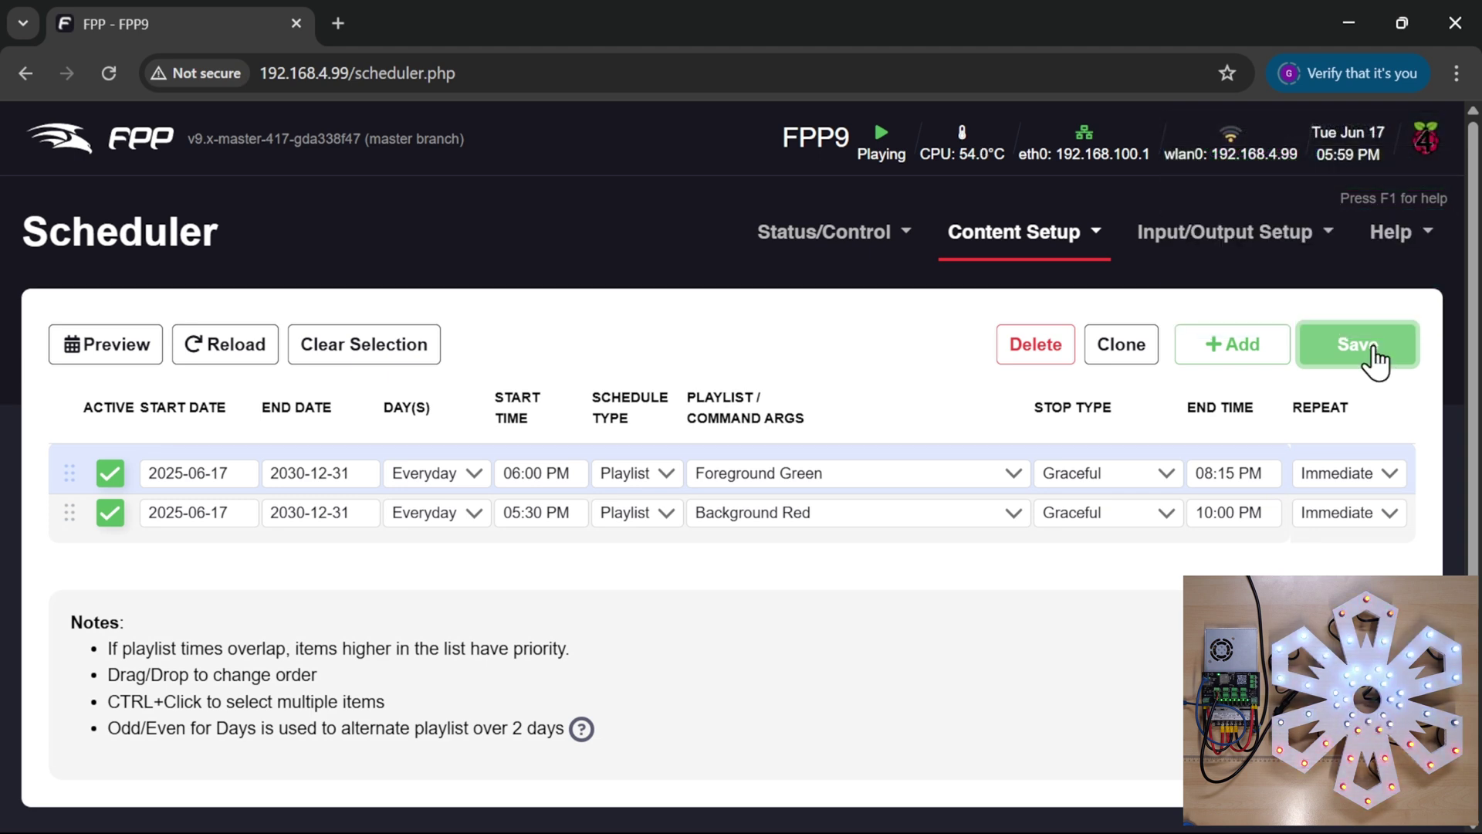
pyautogui.moveTo(1163, 830)
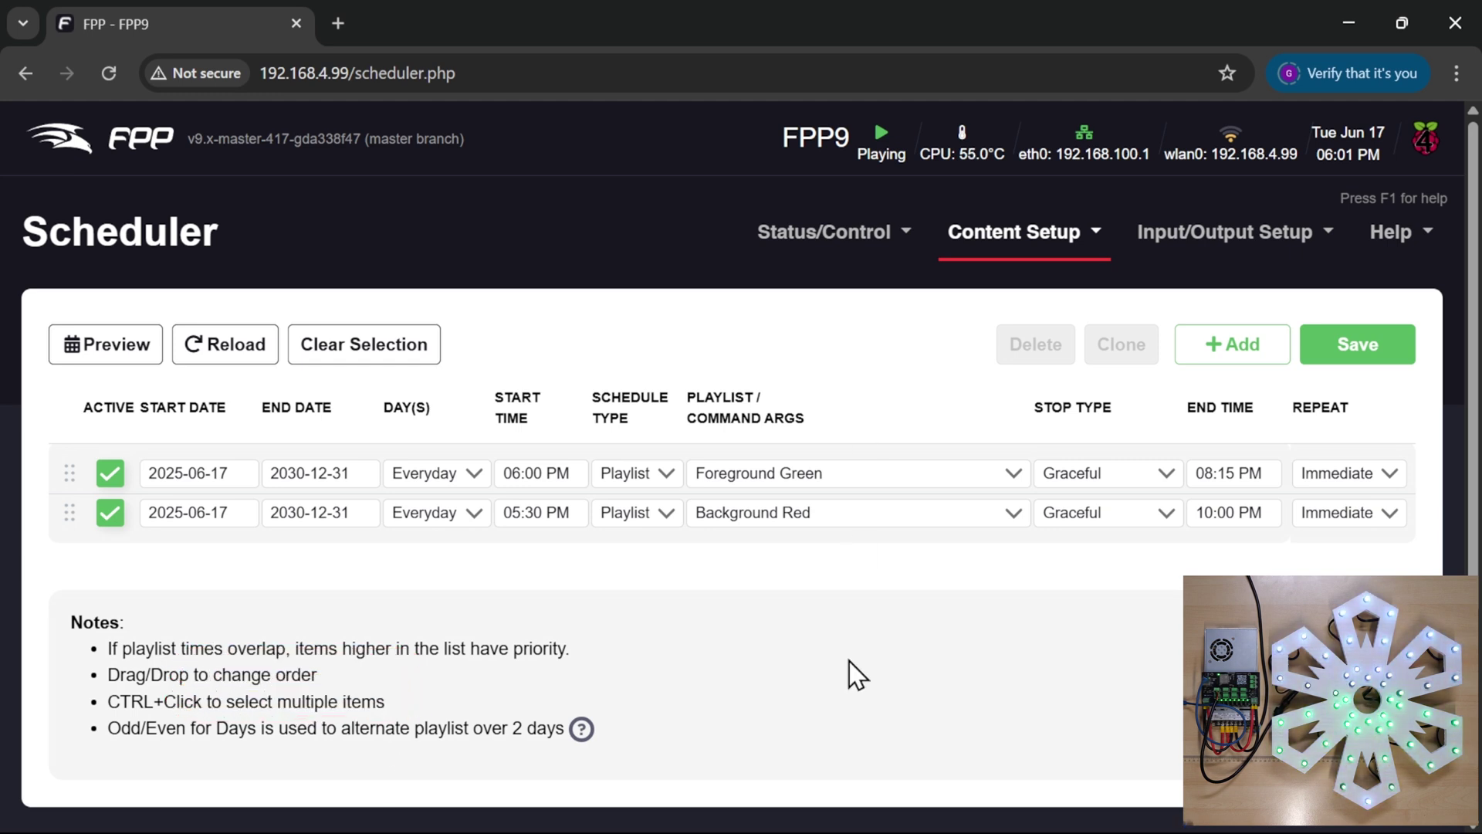
pyautogui.moveTo(888, 831)
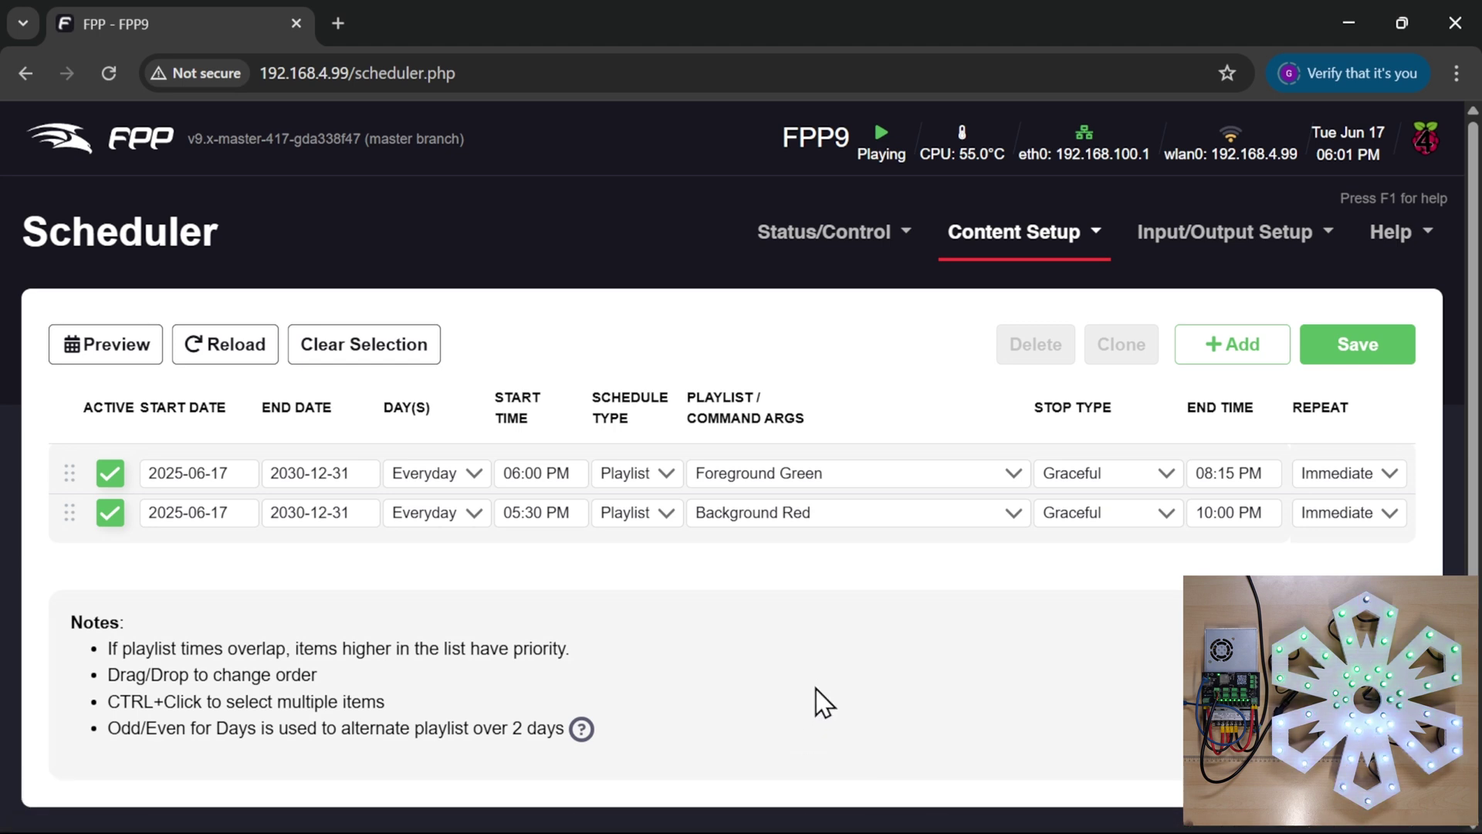
pyautogui.scroll(-2, 1476, 655)
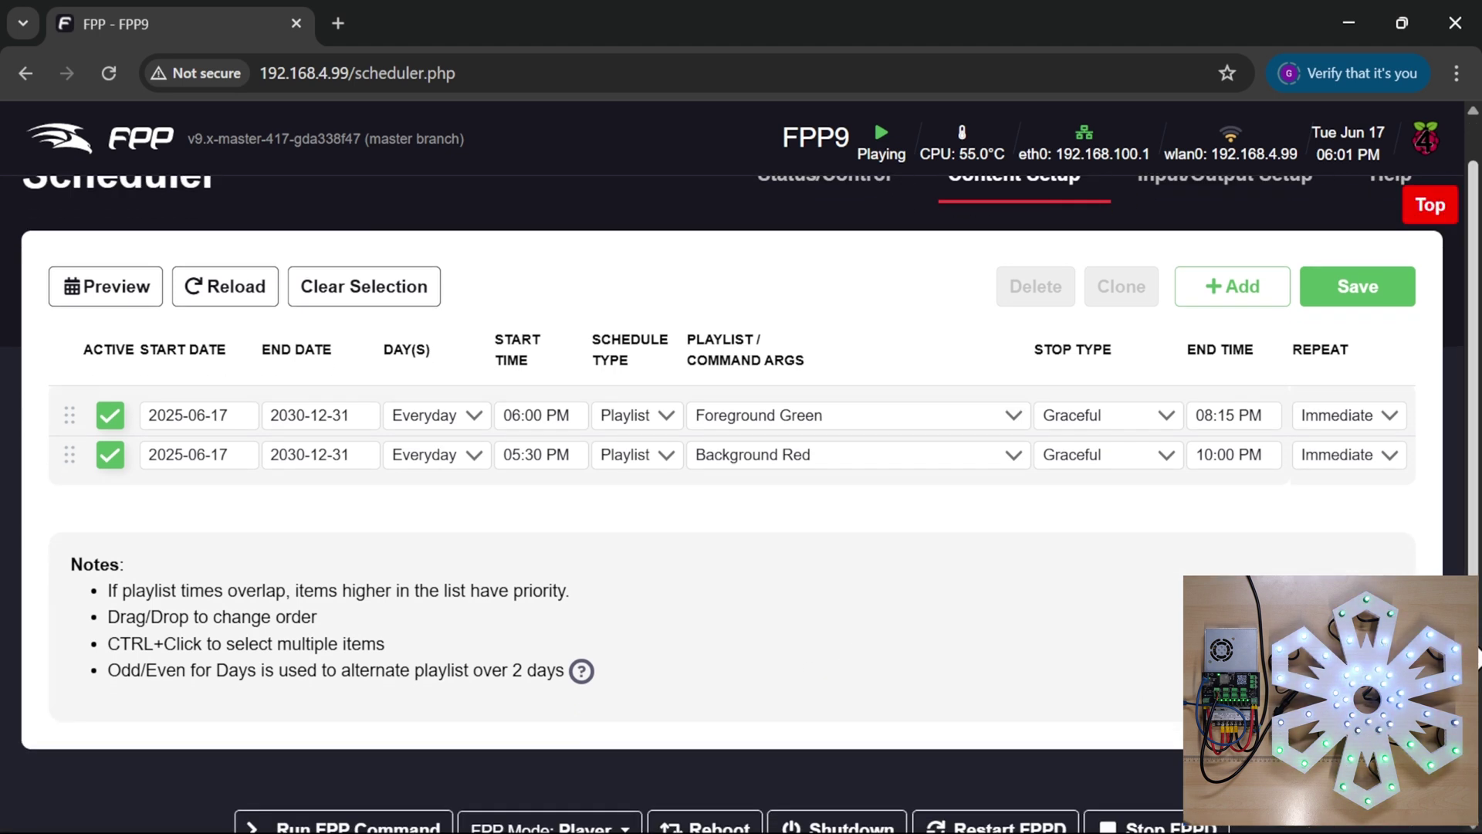
pyautogui.scroll(2, 1476, 683)
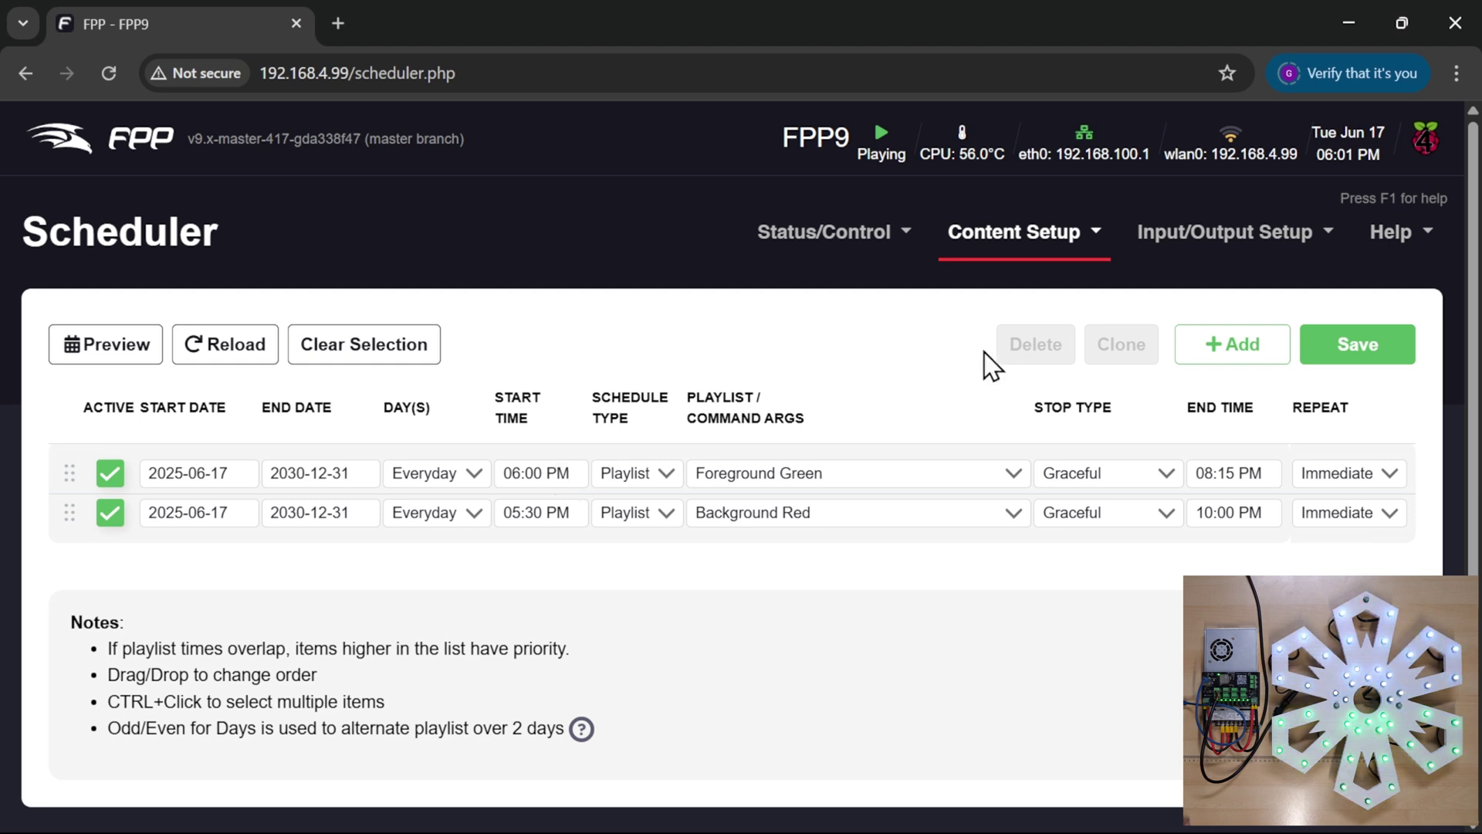
# - Set the user interface level to Advanced in FPP Settings
pyautogui.click(795, 247)
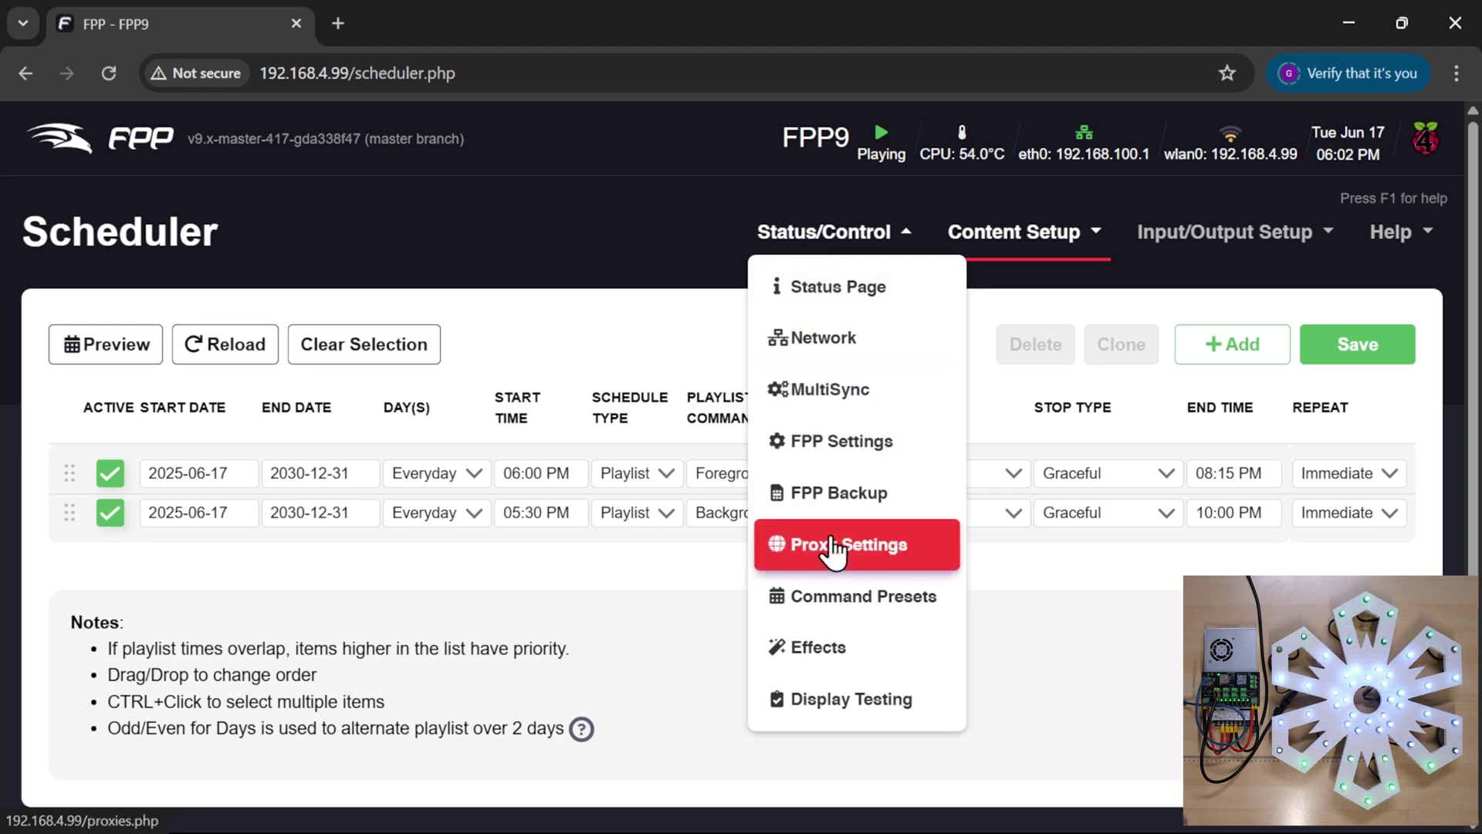
pyautogui.click(840, 462)
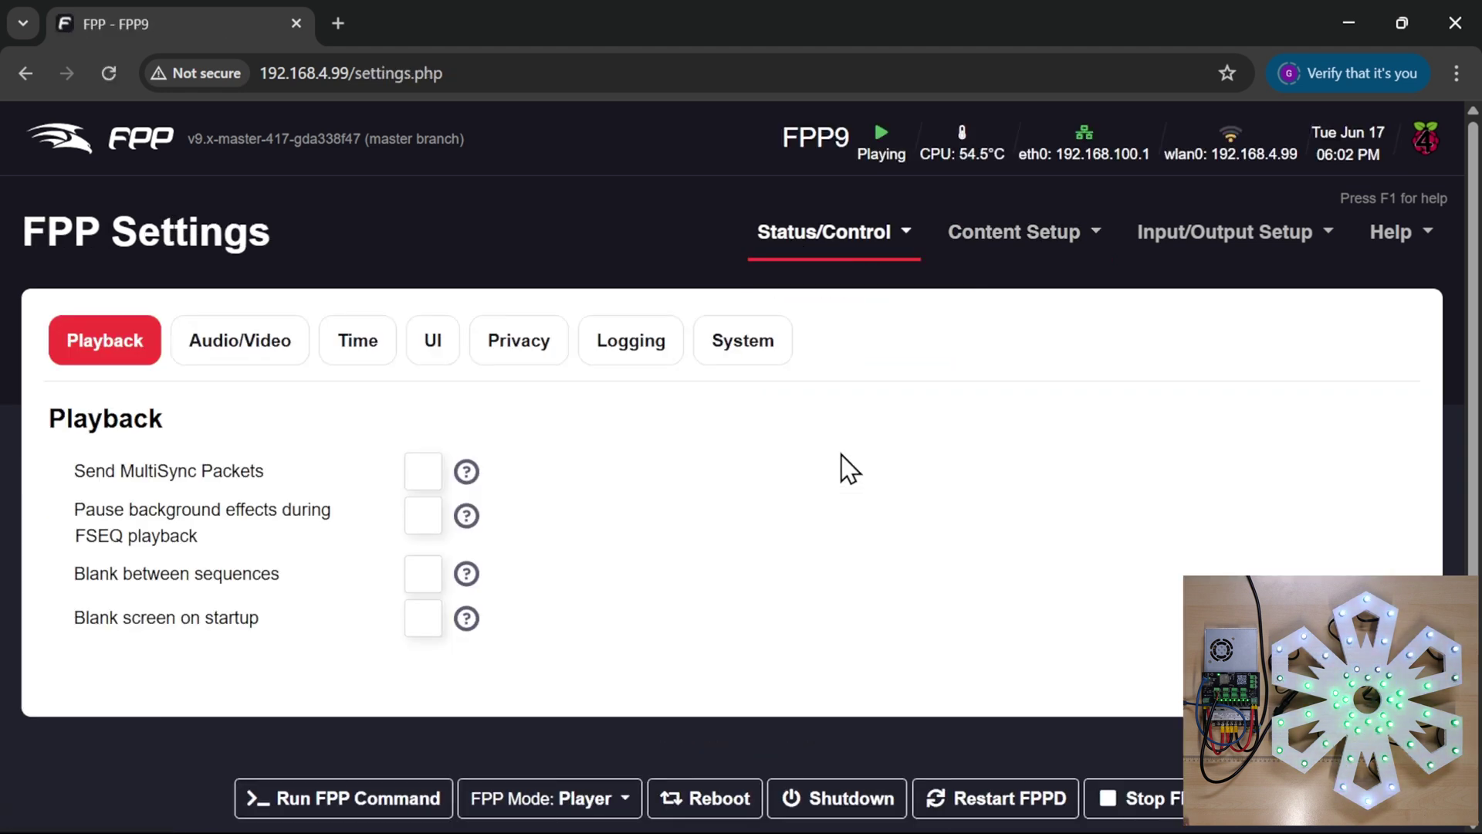
pyautogui.click(448, 349)
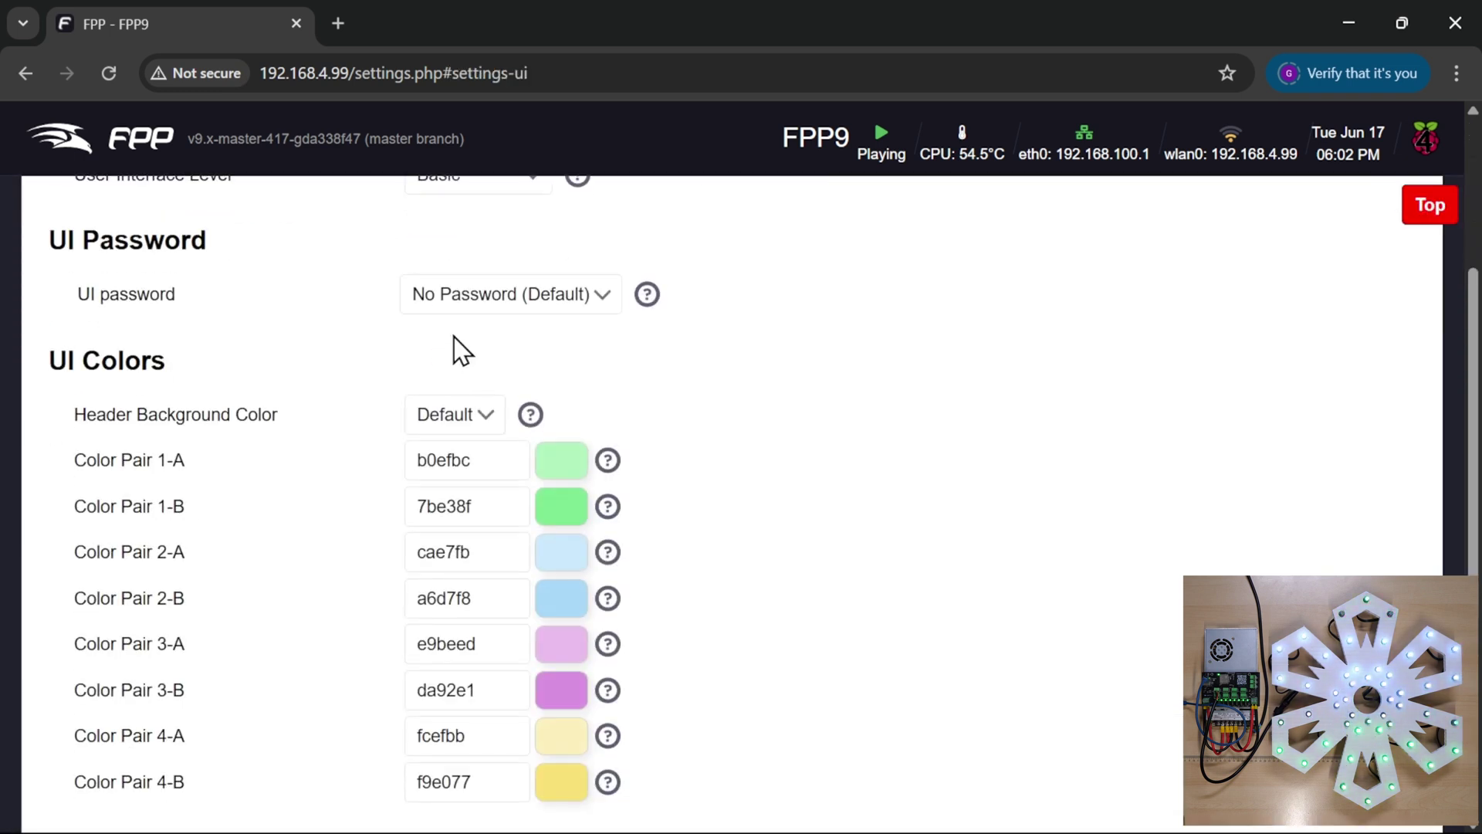
pyautogui.click(489, 413)
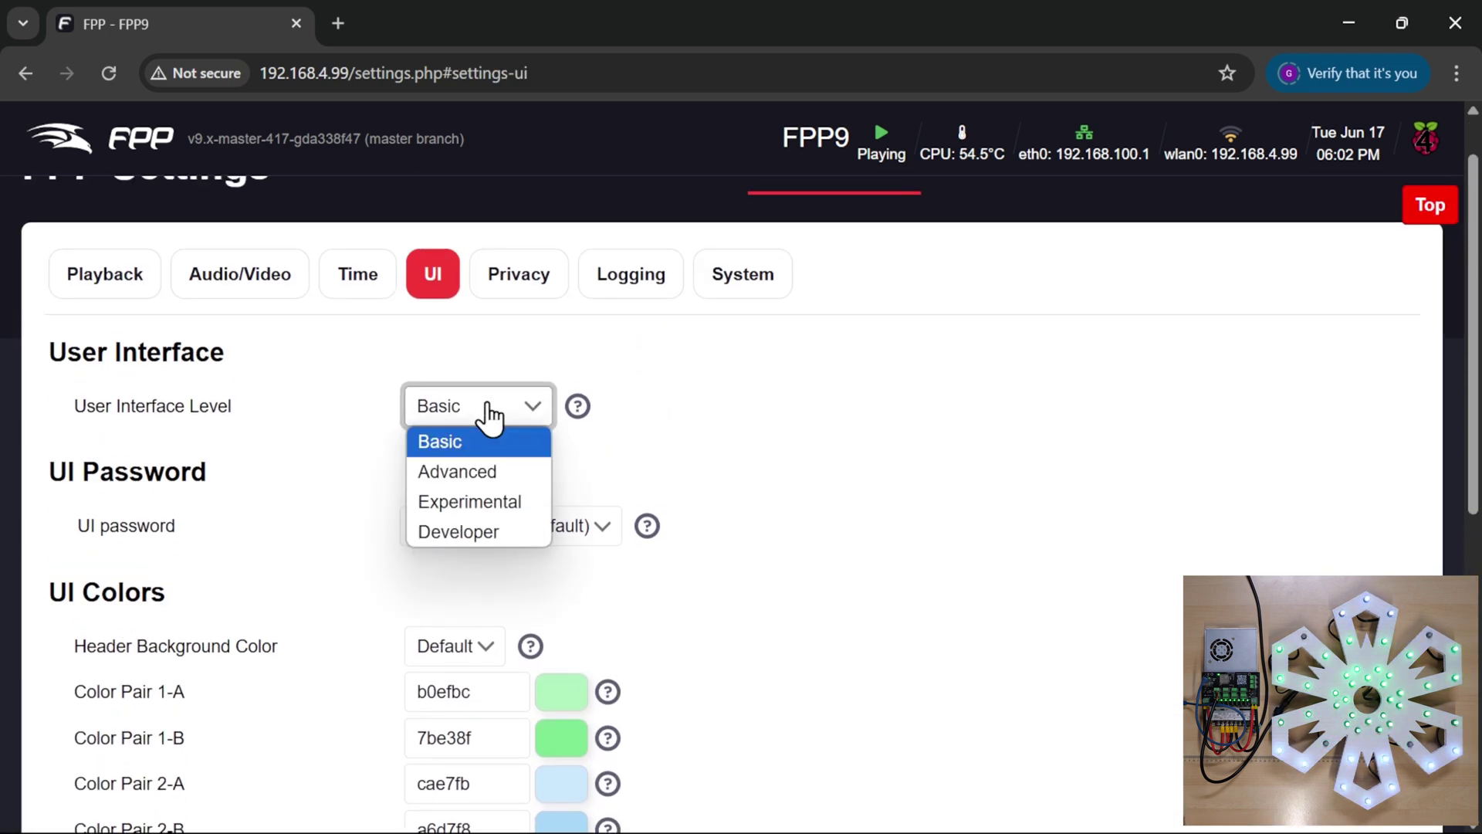
pyautogui.click(461, 481)
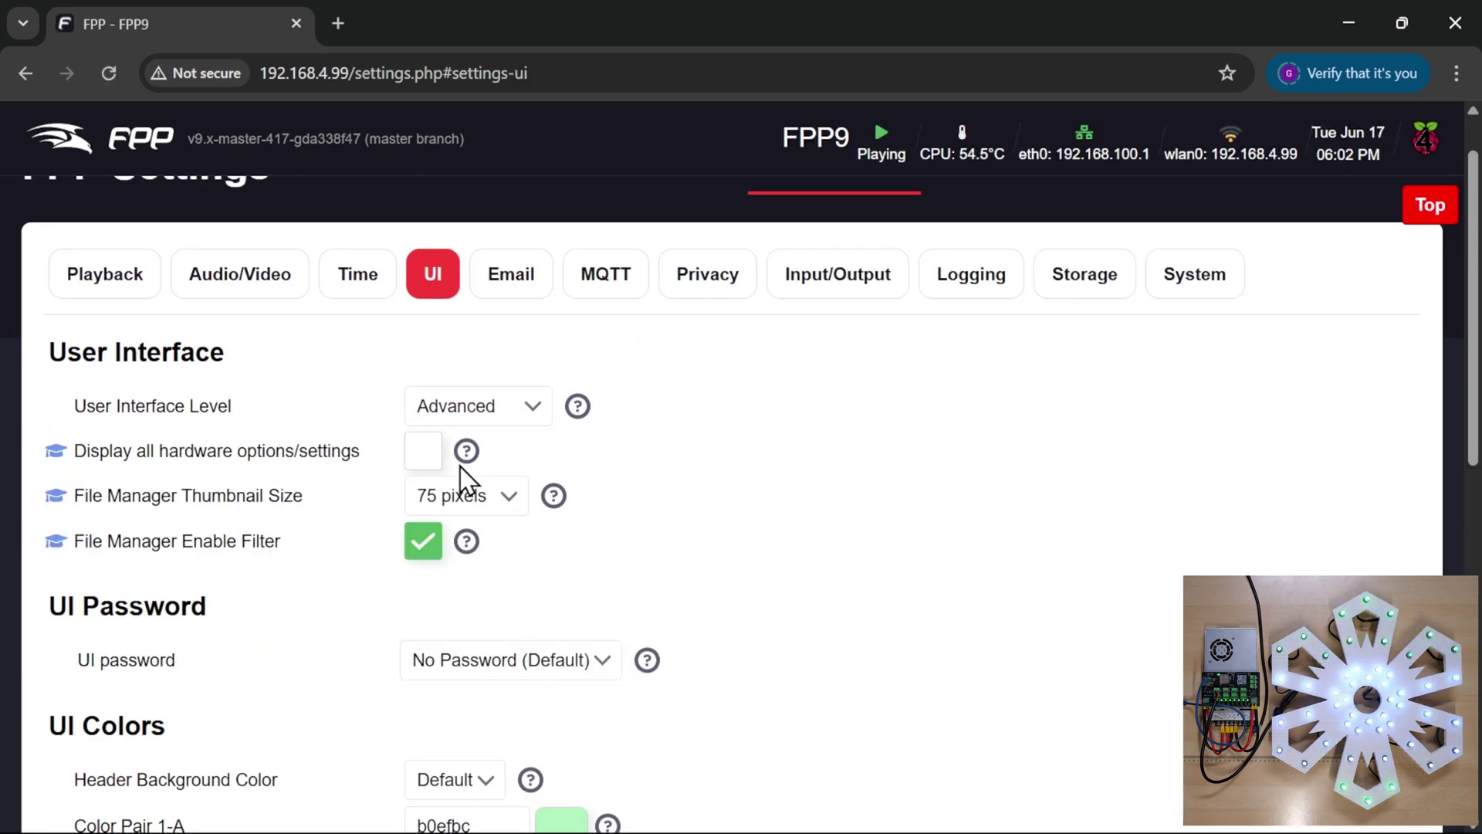
# - Turn on Granular Scheduling in the playback settings and restart FPPD
pyautogui.click(105, 286)
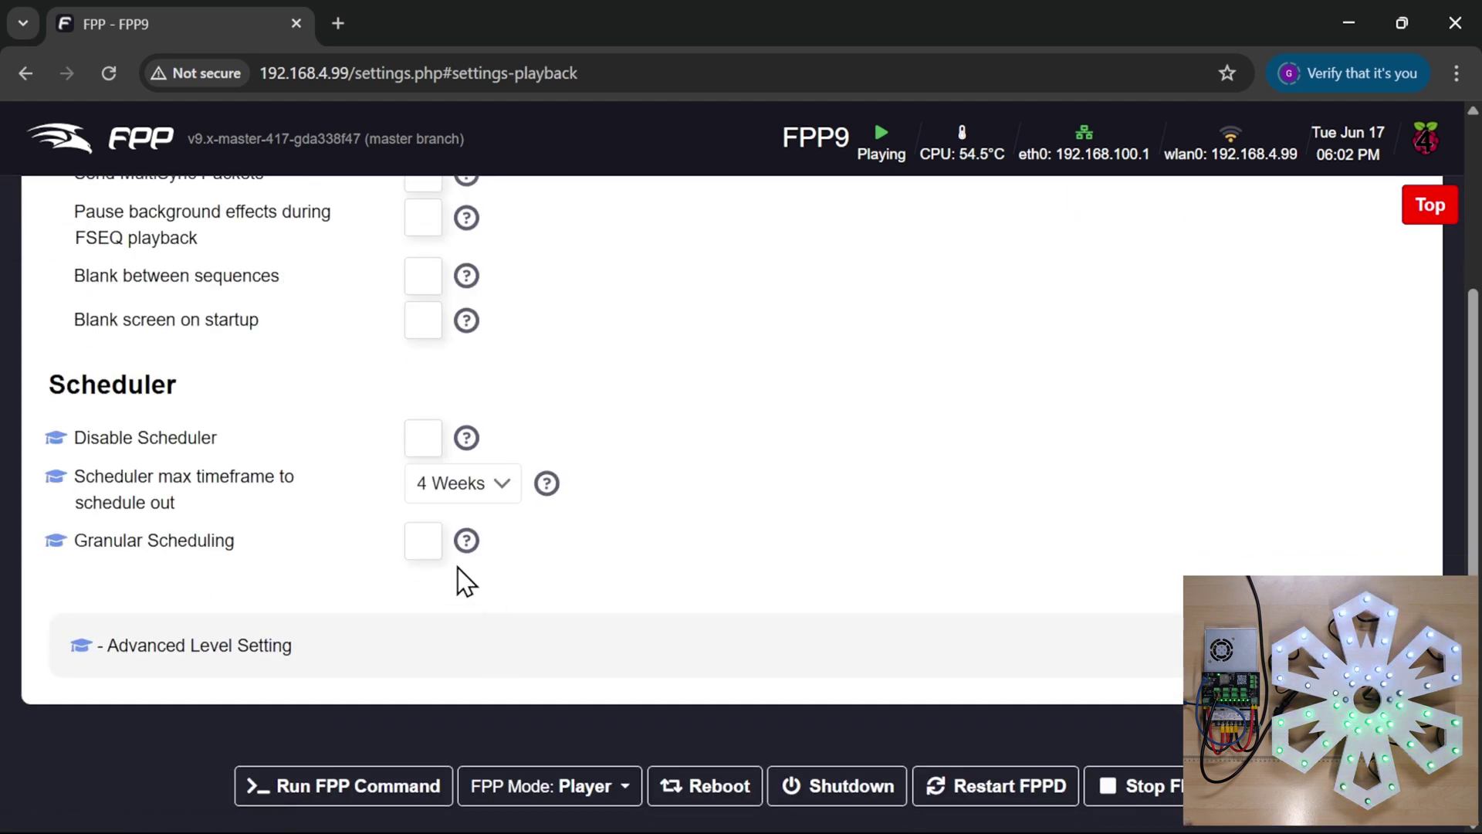
pyautogui.click(422, 550)
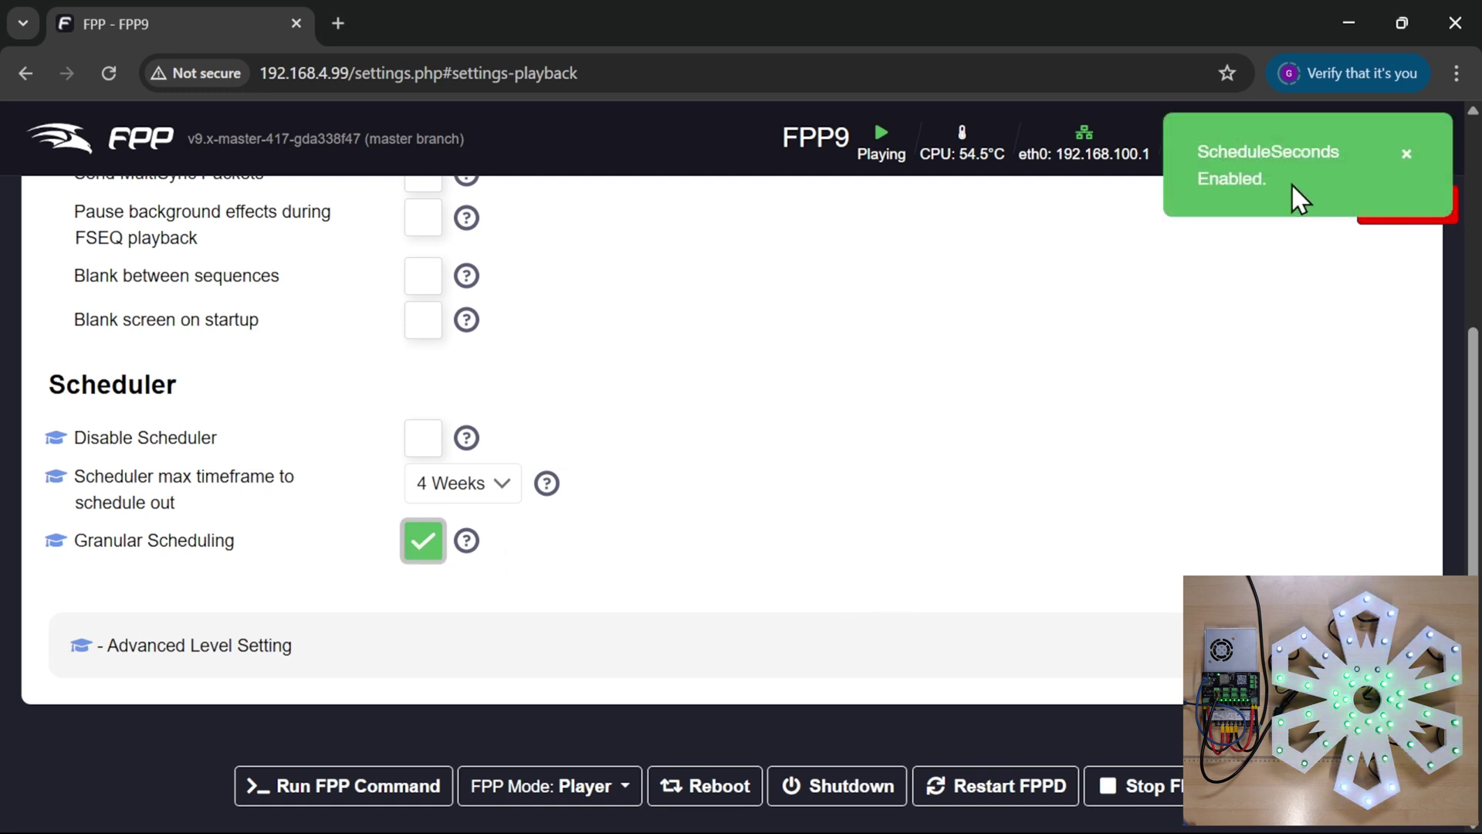
pyautogui.scroll(5, 1029, 381)
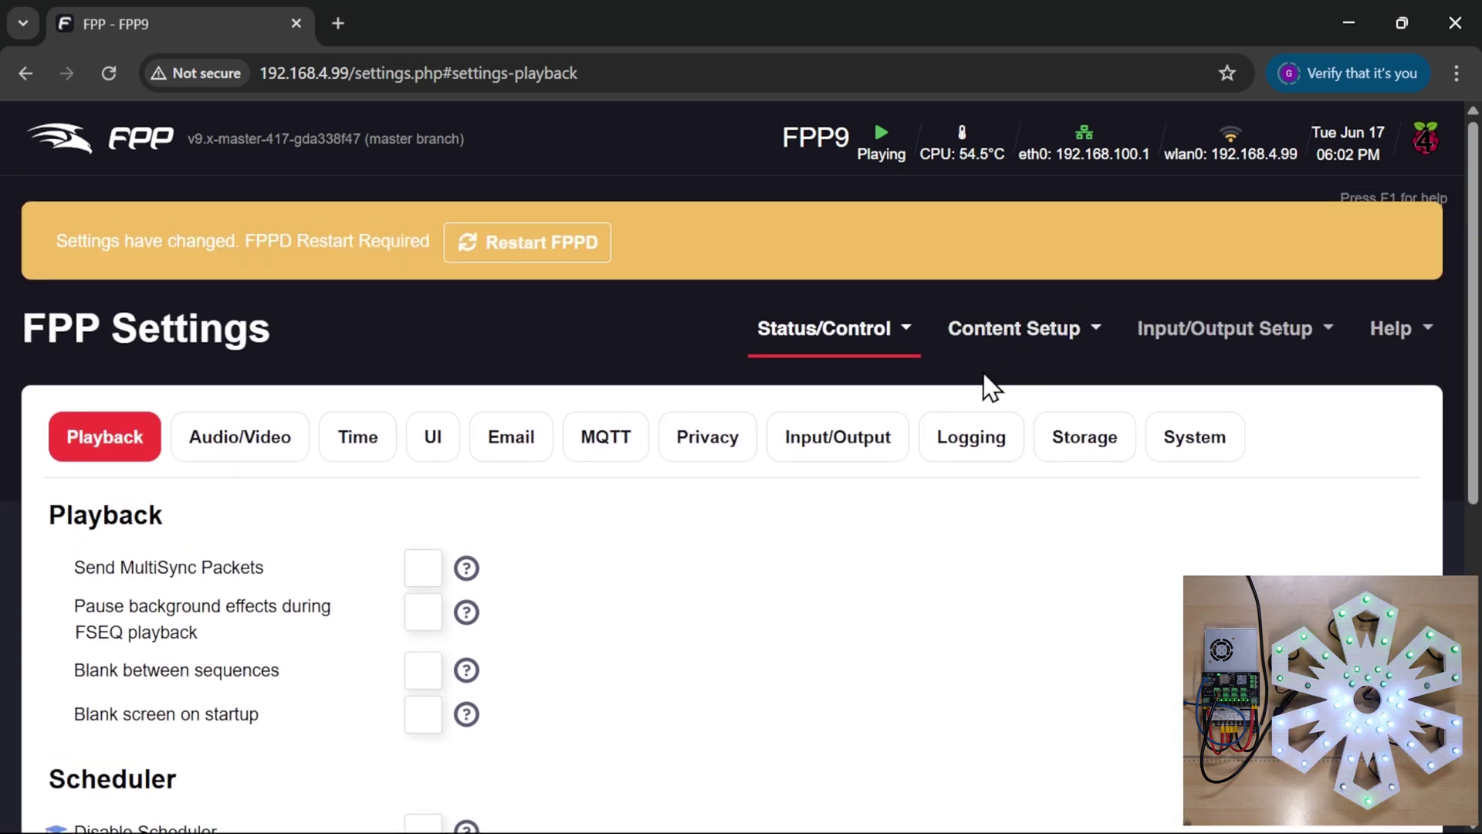
pyautogui.click(572, 246)
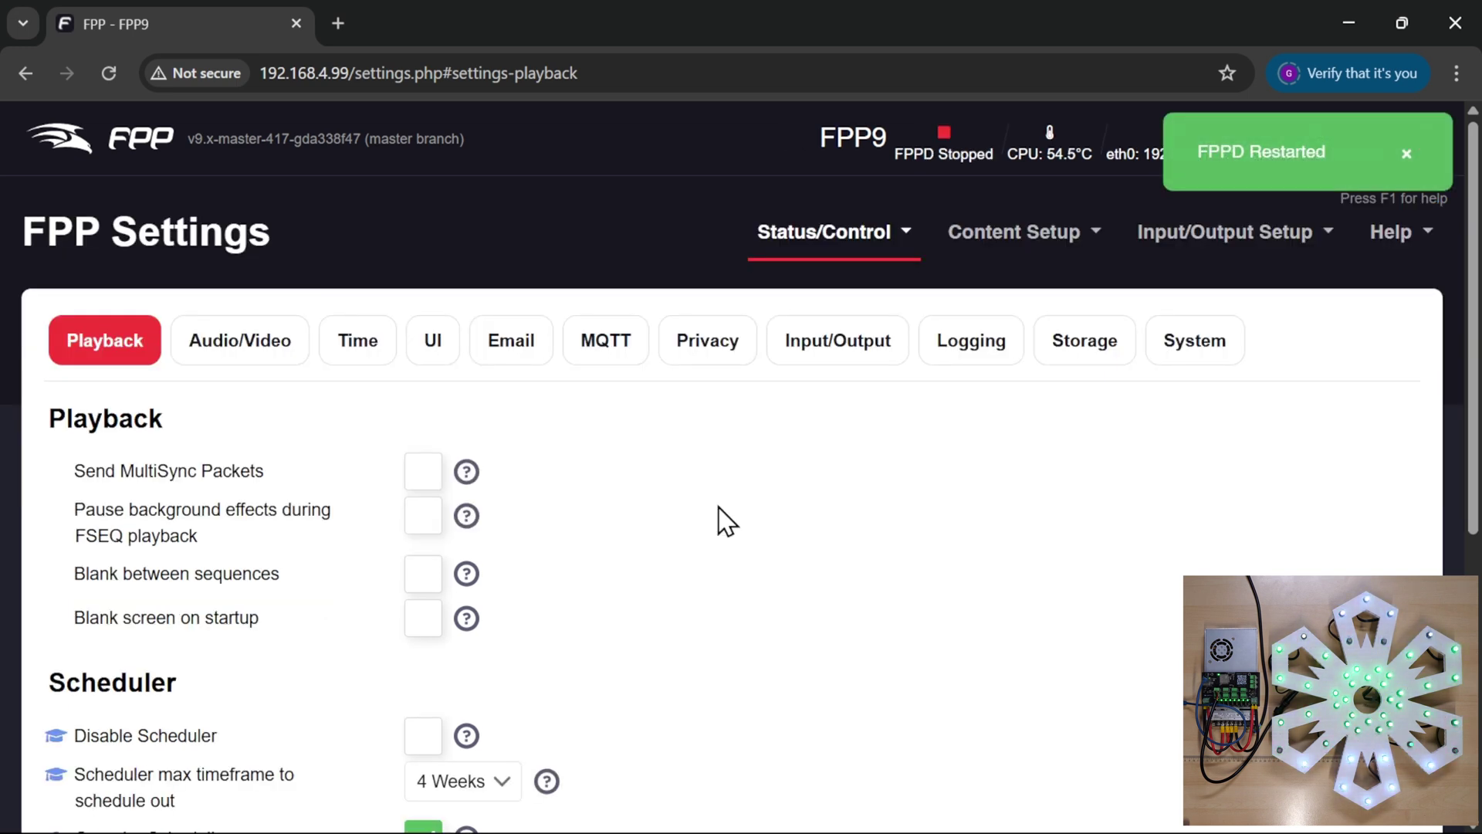
pyautogui.click(1064, 247)
# - Add a third schedule entry with a start time of 06:03:30 PM
pyautogui.click(1031, 414)
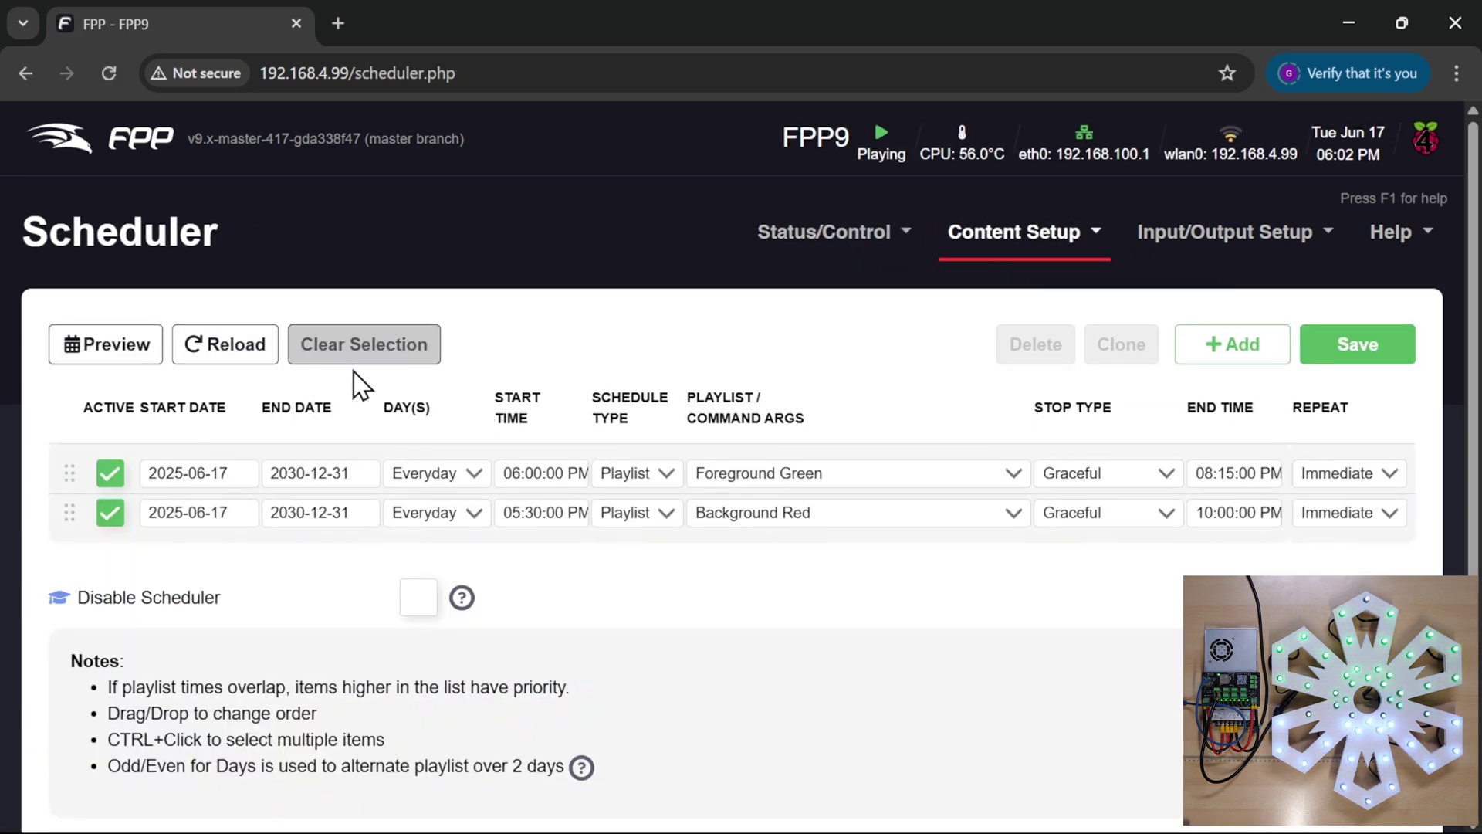
pyautogui.click(1240, 344)
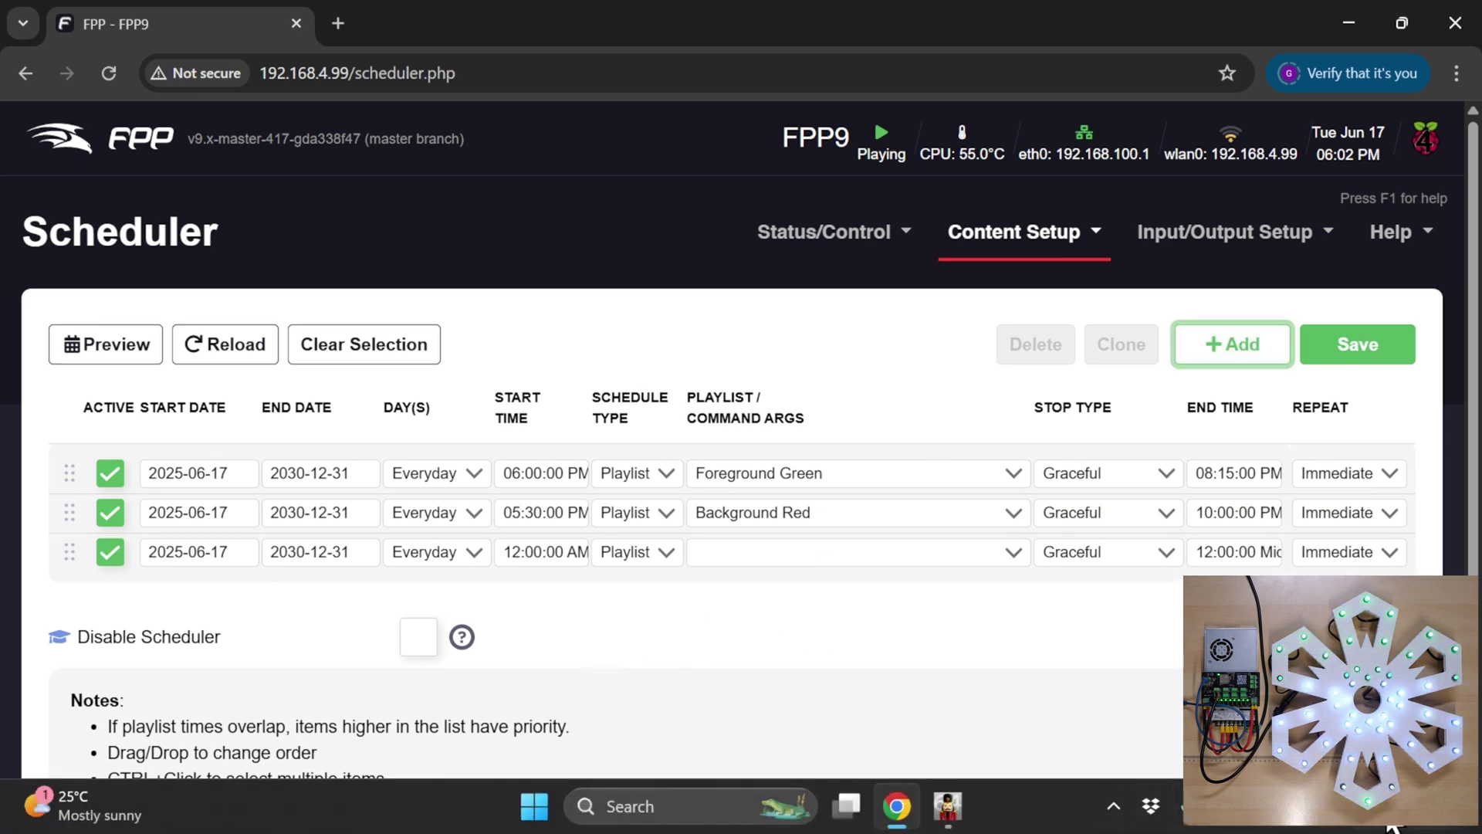
pyautogui.click(535, 555)
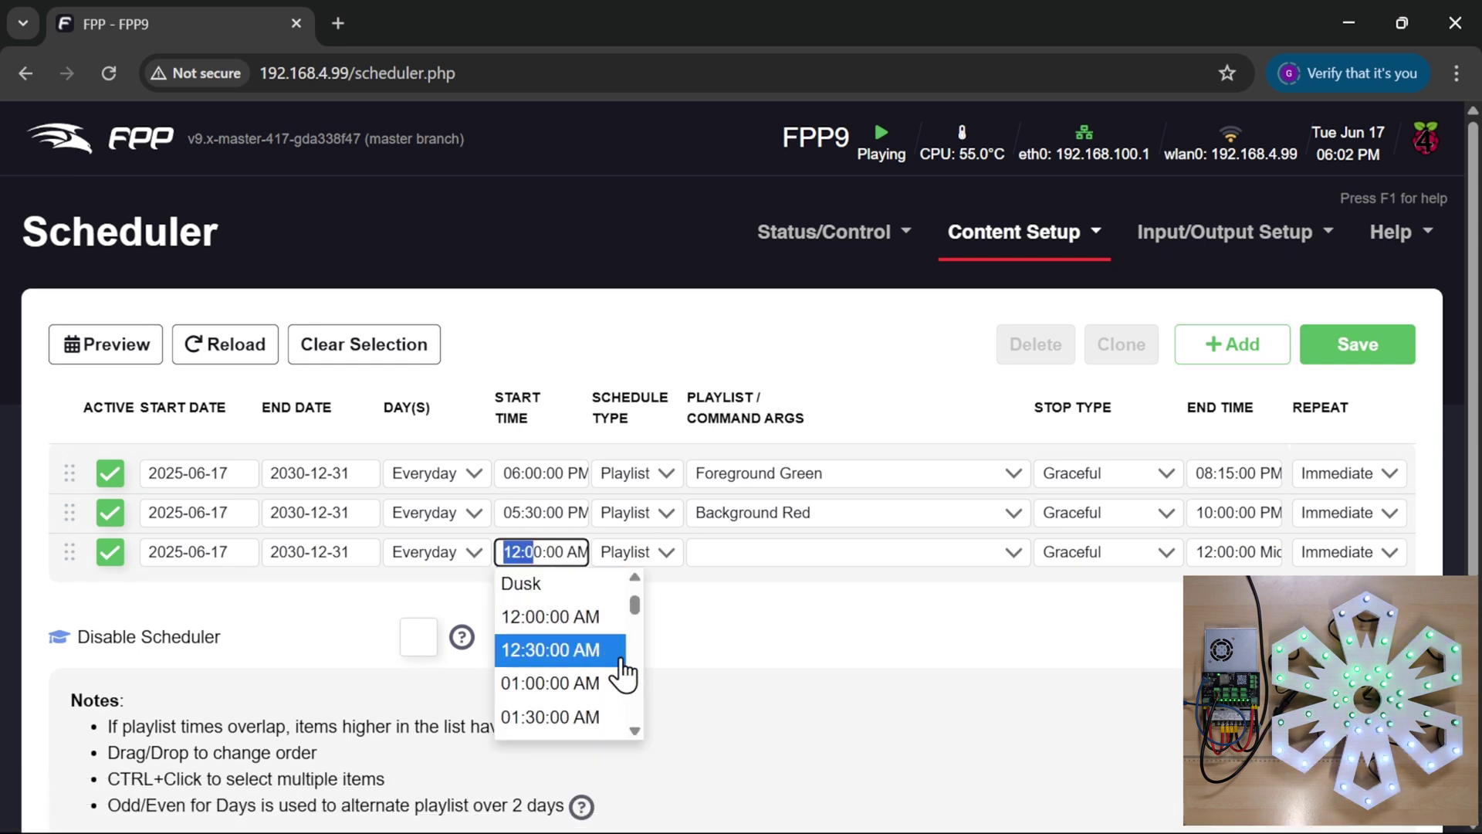
pyautogui.write('06')
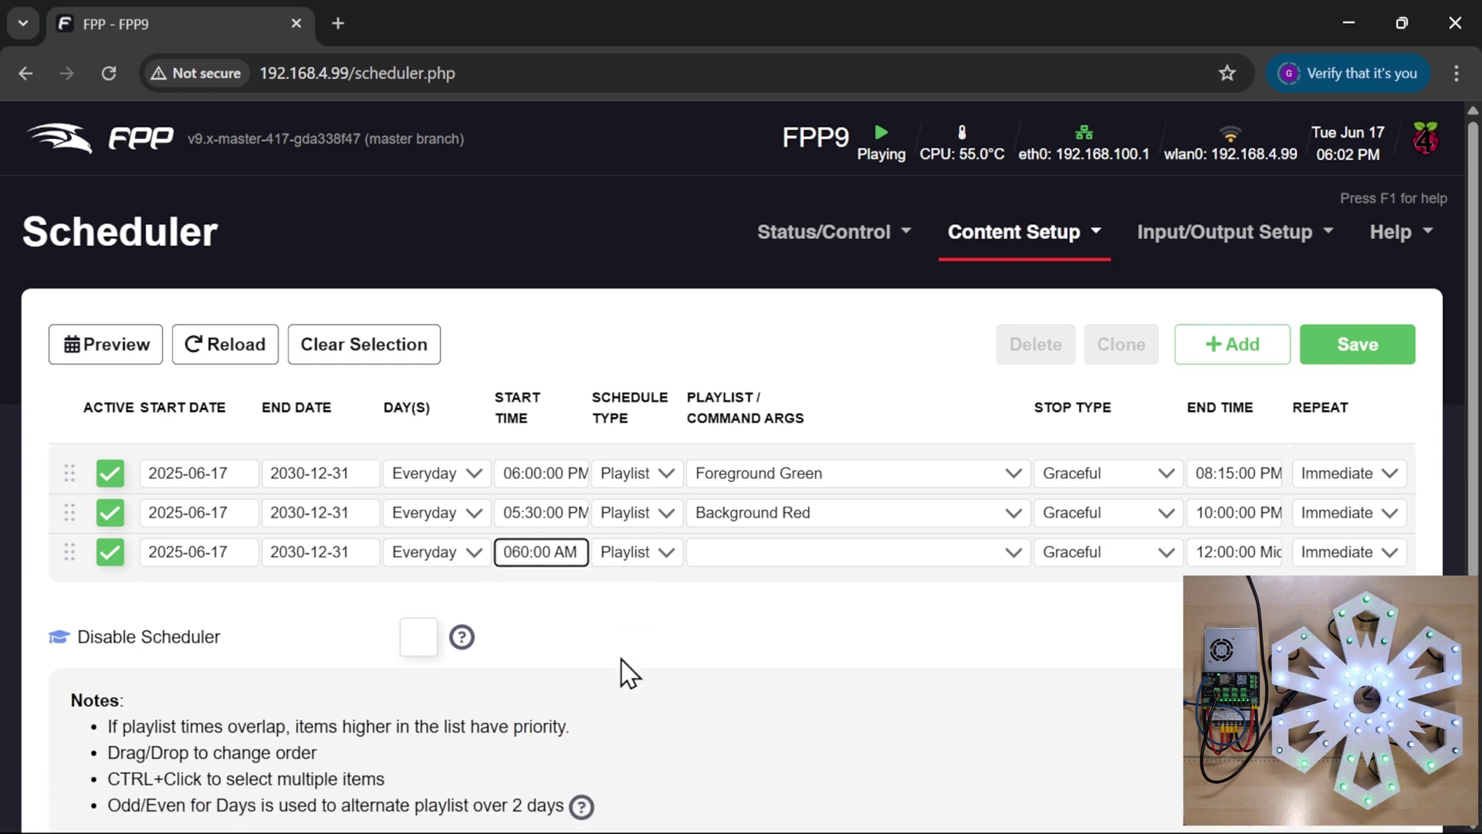
pyautogui.write(':')
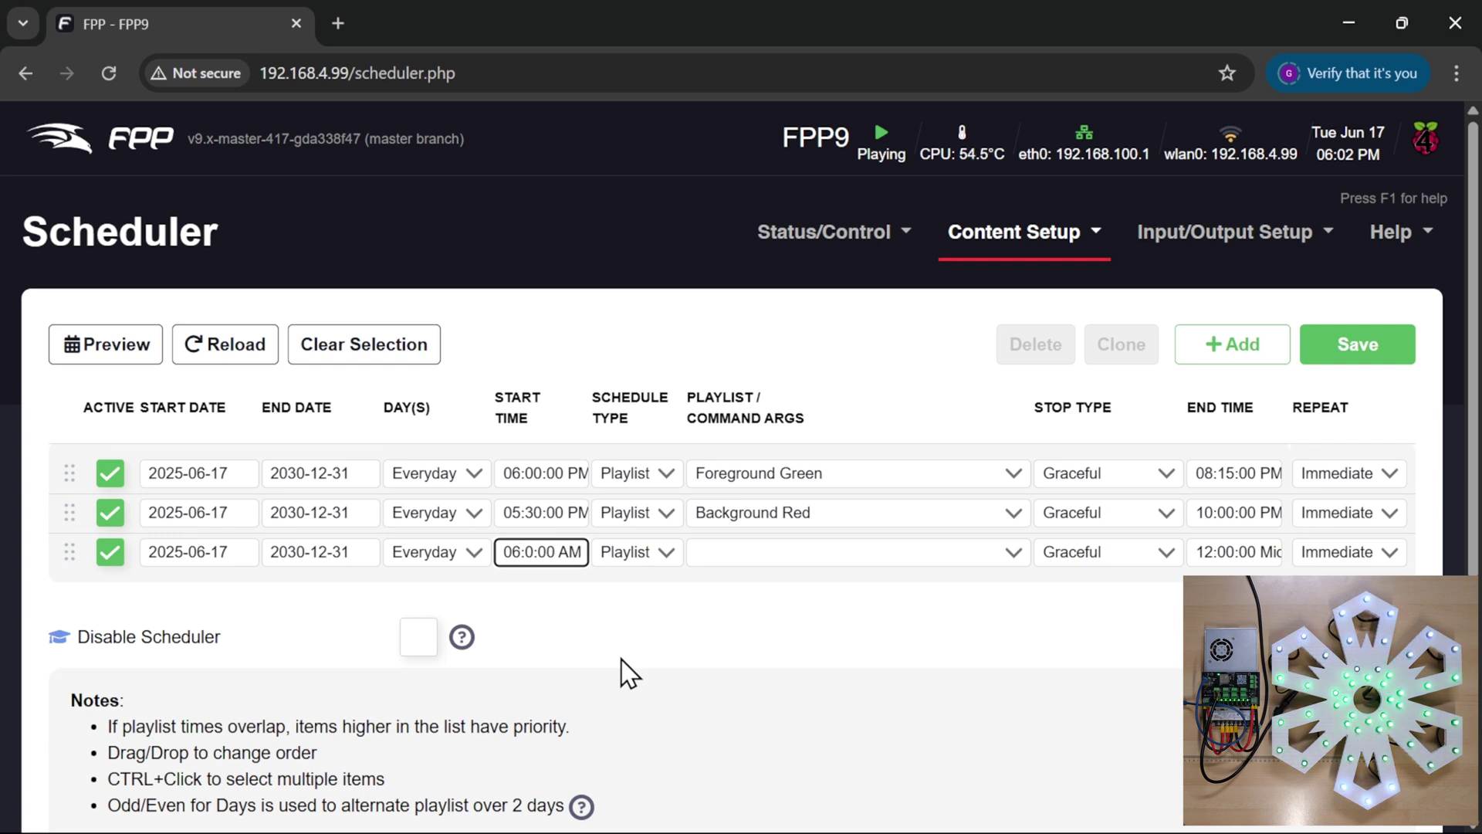
pyautogui.write('03:3')
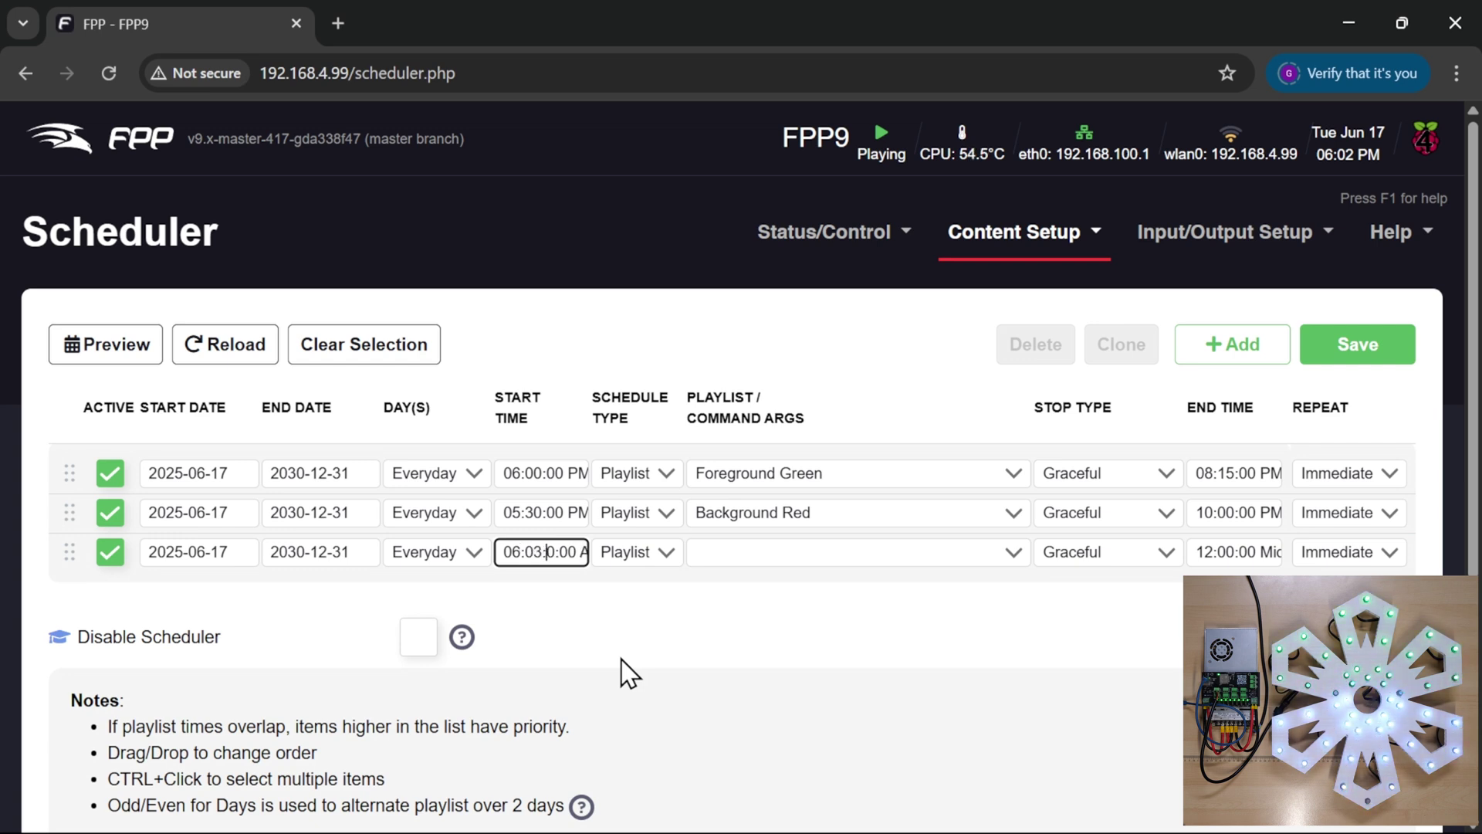
pyautogui.press('Right')
pyautogui.press('Delete')
pyautogui.press('Delete')
pyautogui.press('Delete')
pyautogui.press('Delete')
pyautogui.press('Delete')
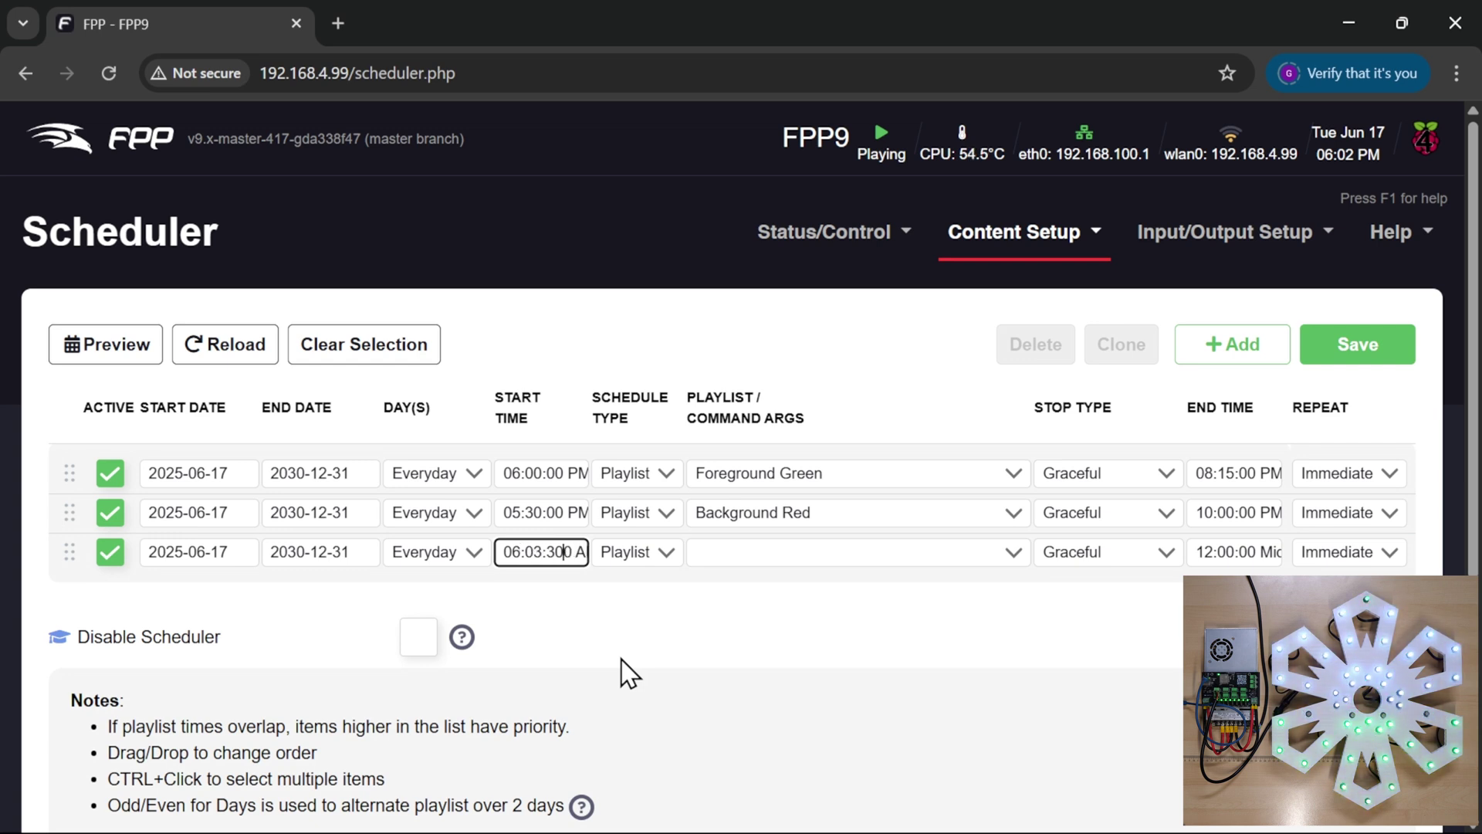
pyautogui.press('Delete')
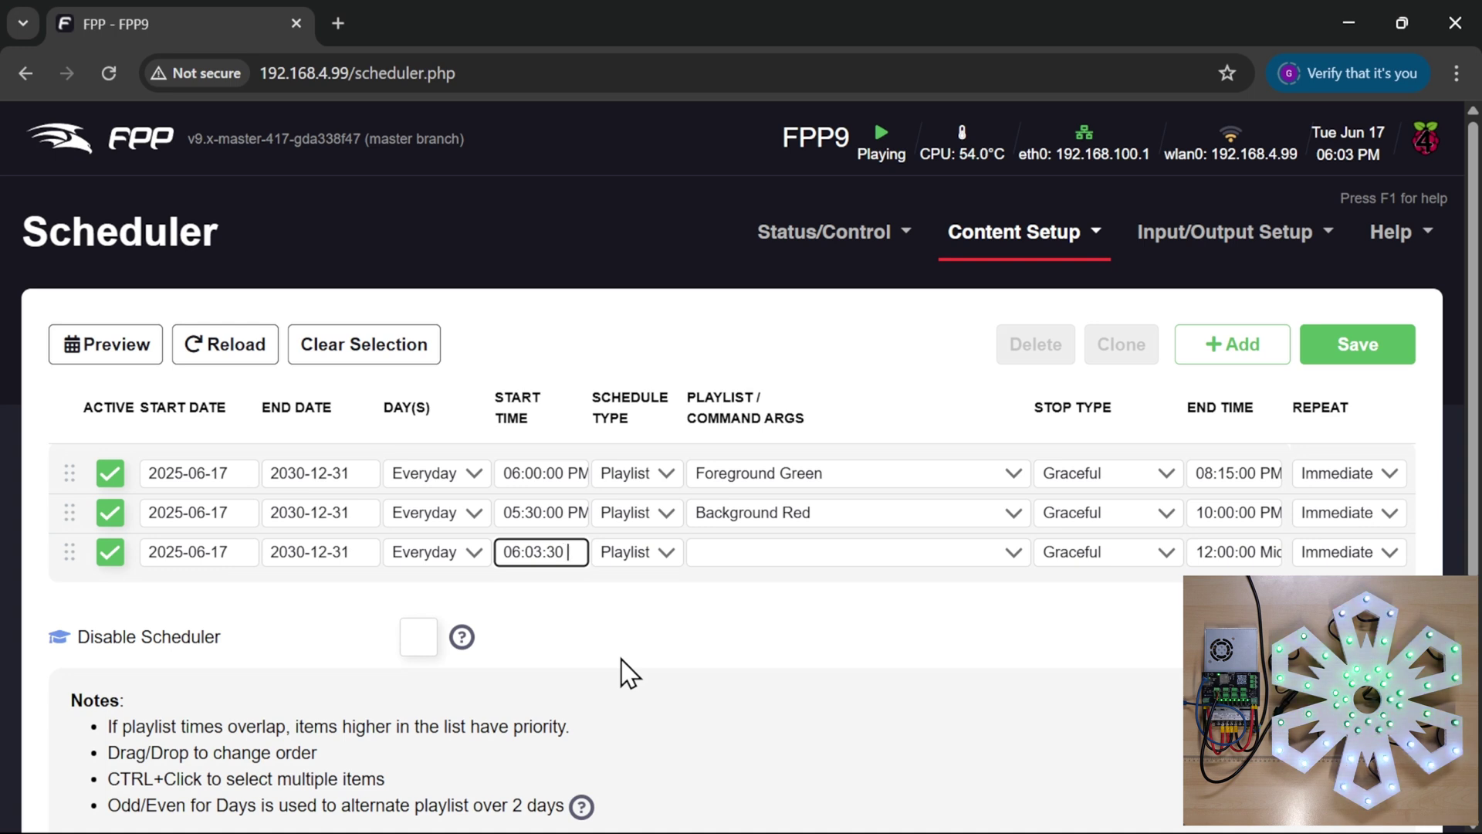
pyautogui.write('pm')
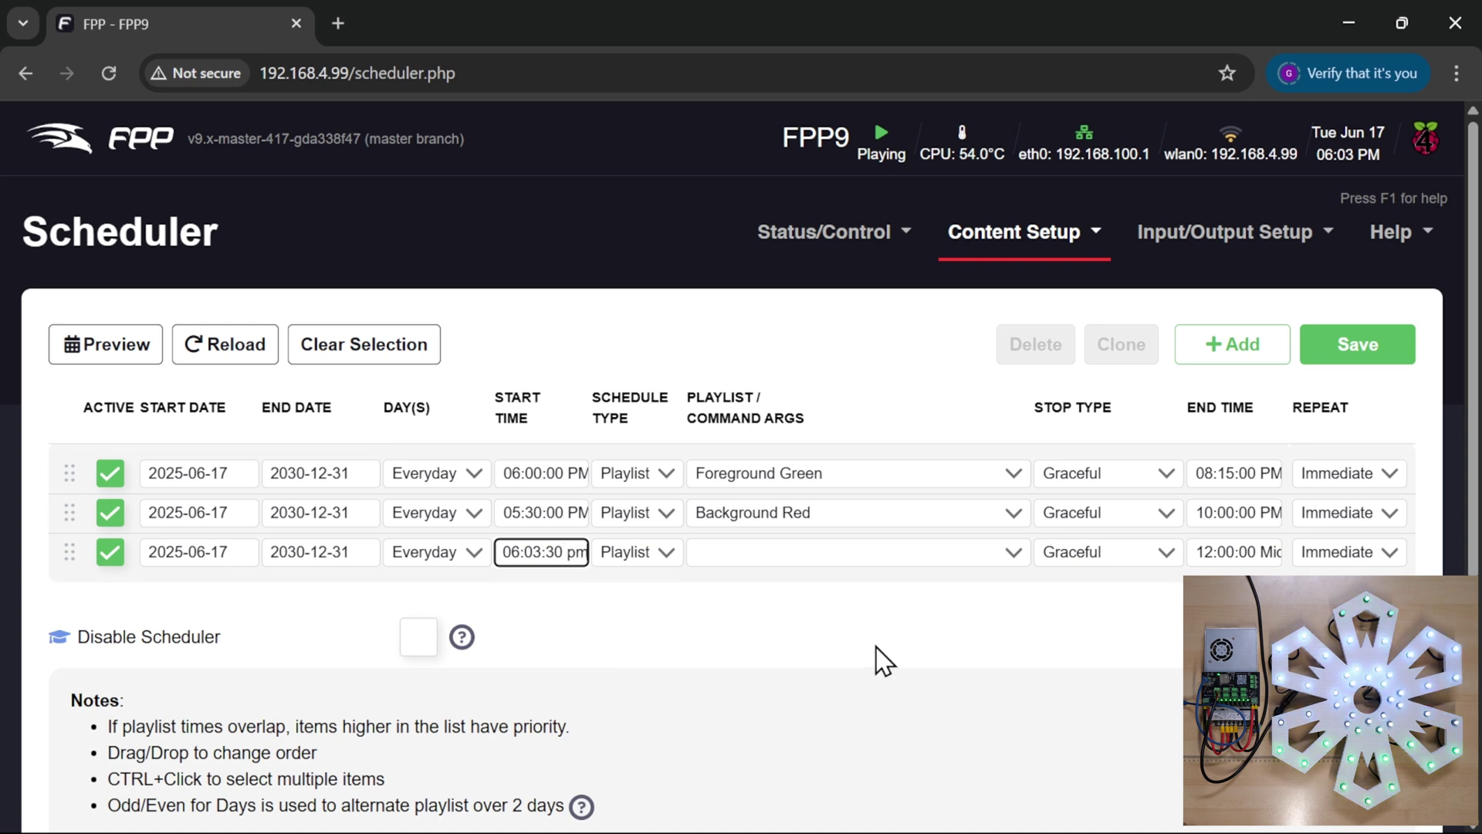
# - Give the new entry the Instant Blue playlist and a Hard Stop stop type
pyautogui.click(719, 551)
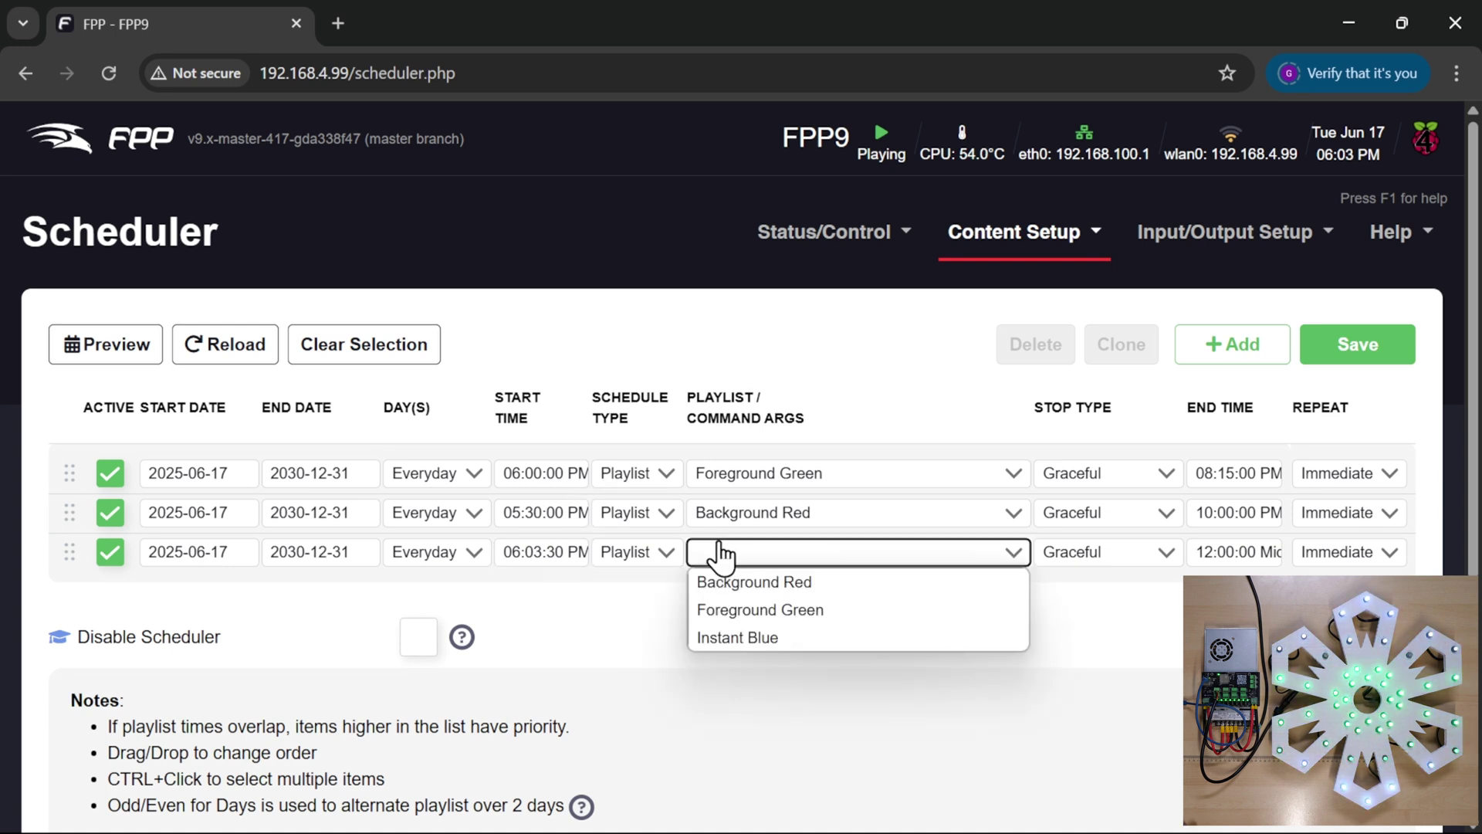
pyautogui.click(788, 637)
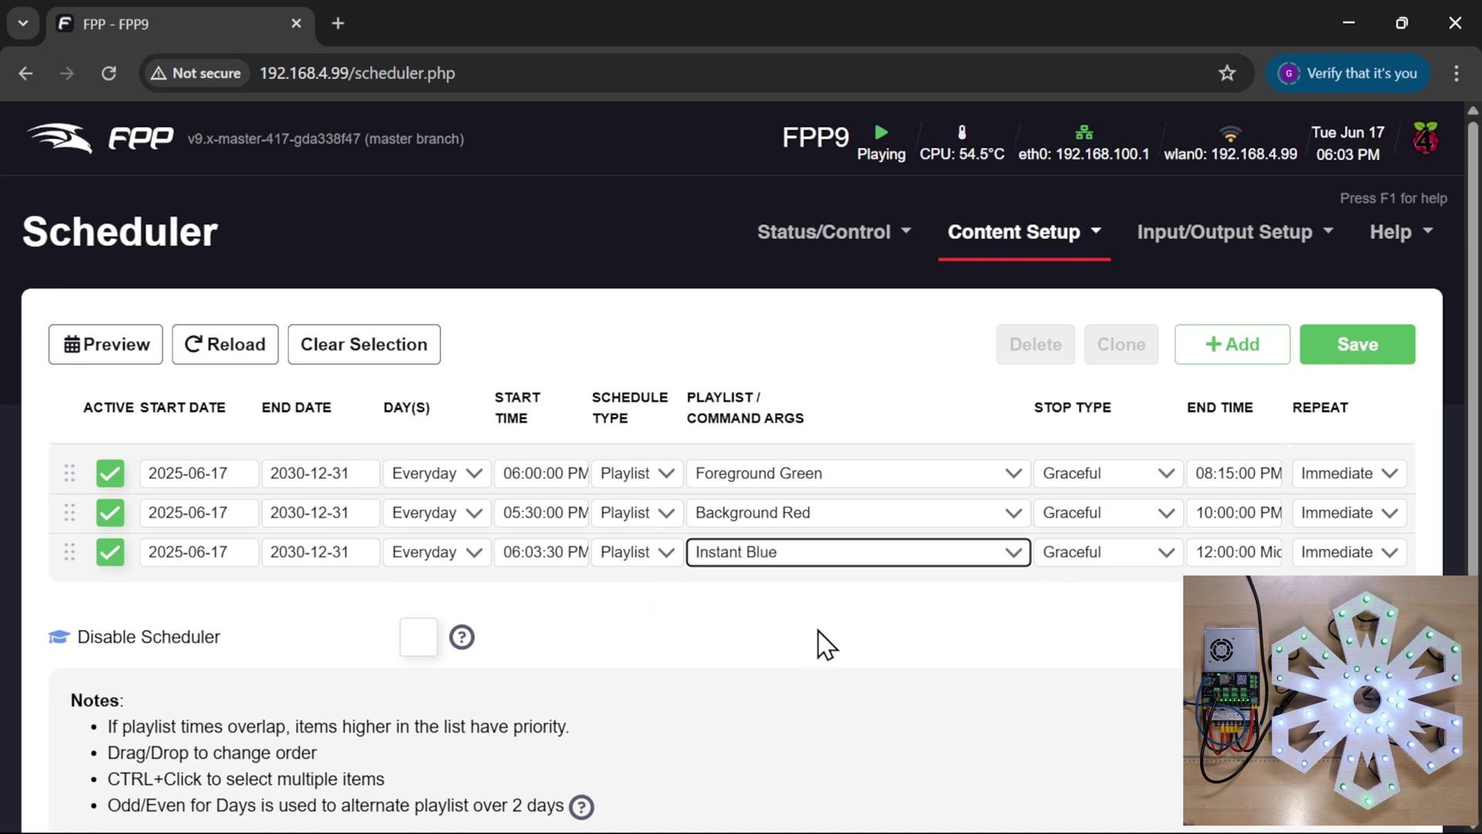
pyautogui.click(1167, 553)
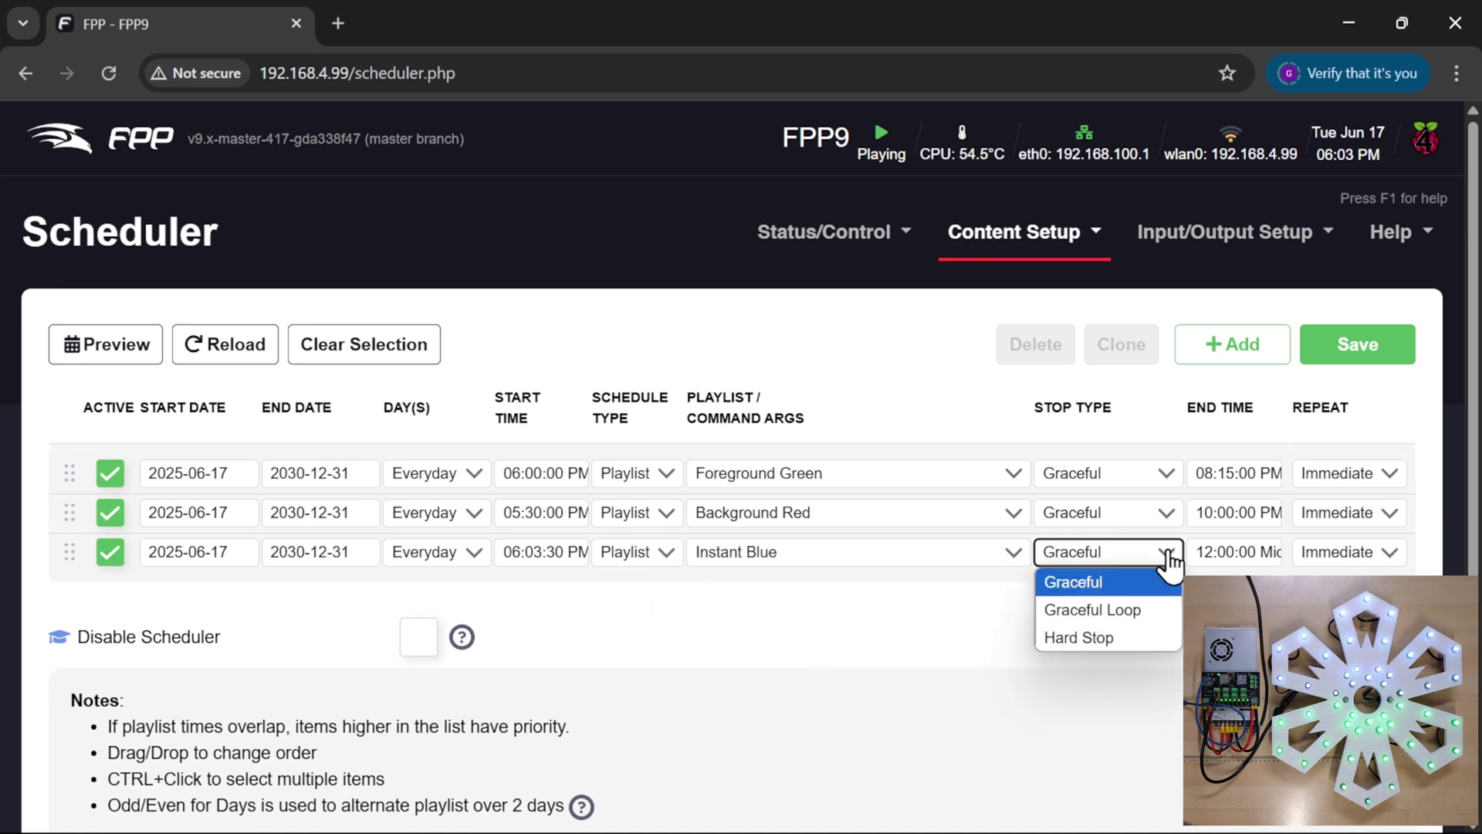
pyautogui.click(1148, 639)
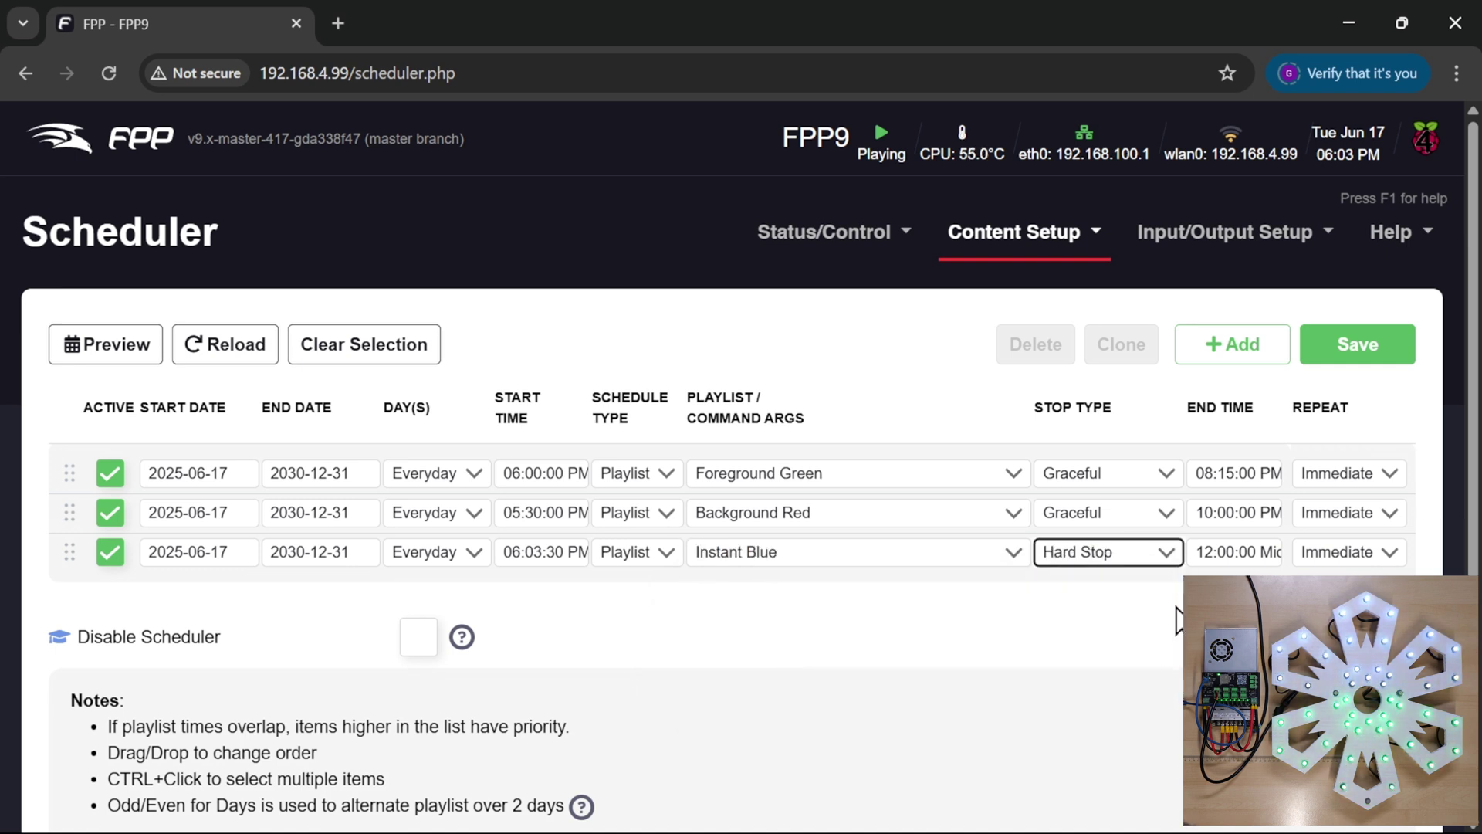
# - Set the new entry's end time to 06:04:00 PM
pyautogui.click(1204, 553)
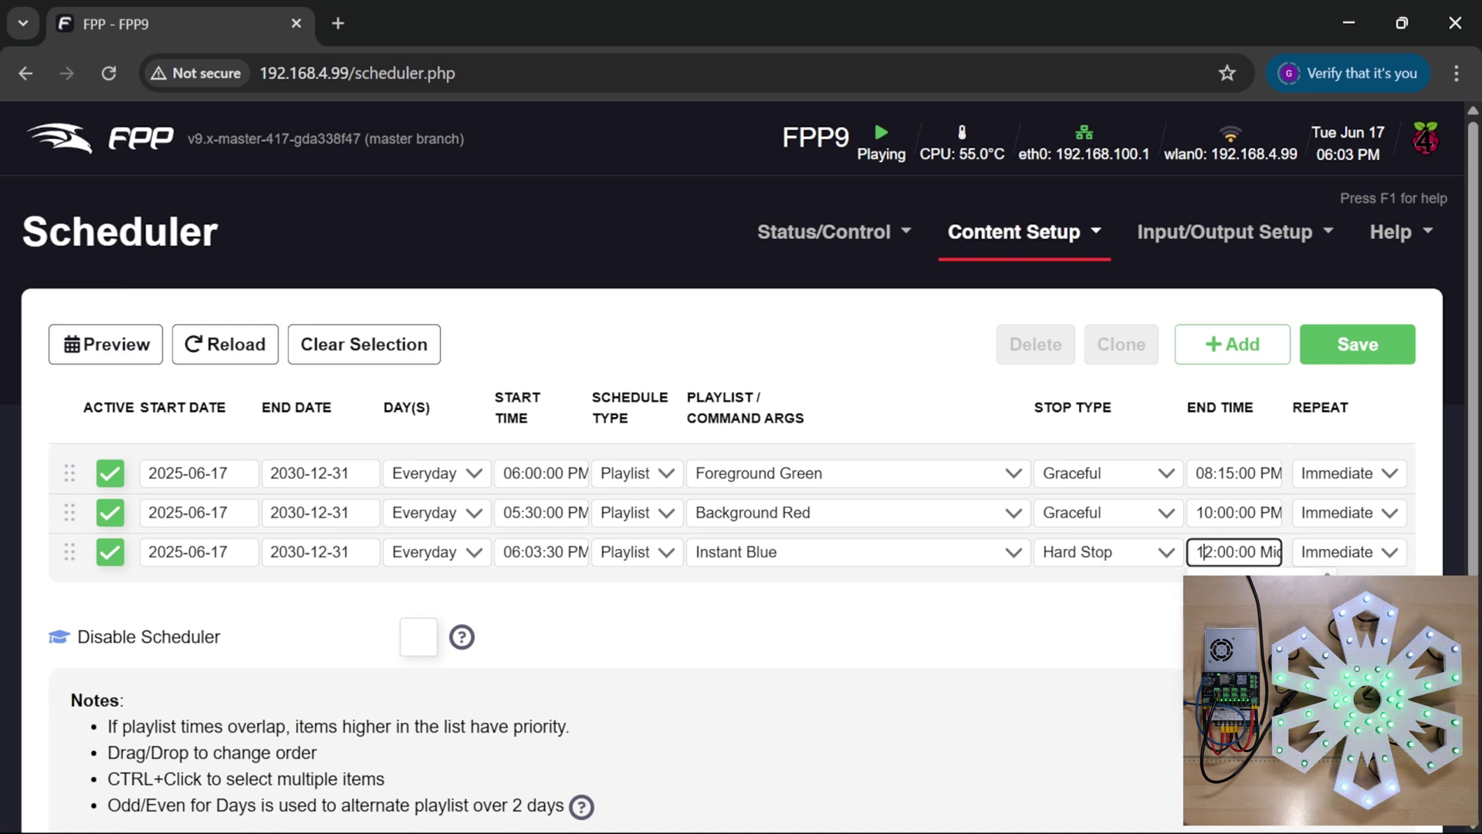
pyautogui.press('BackSpace')
pyautogui.write('0')
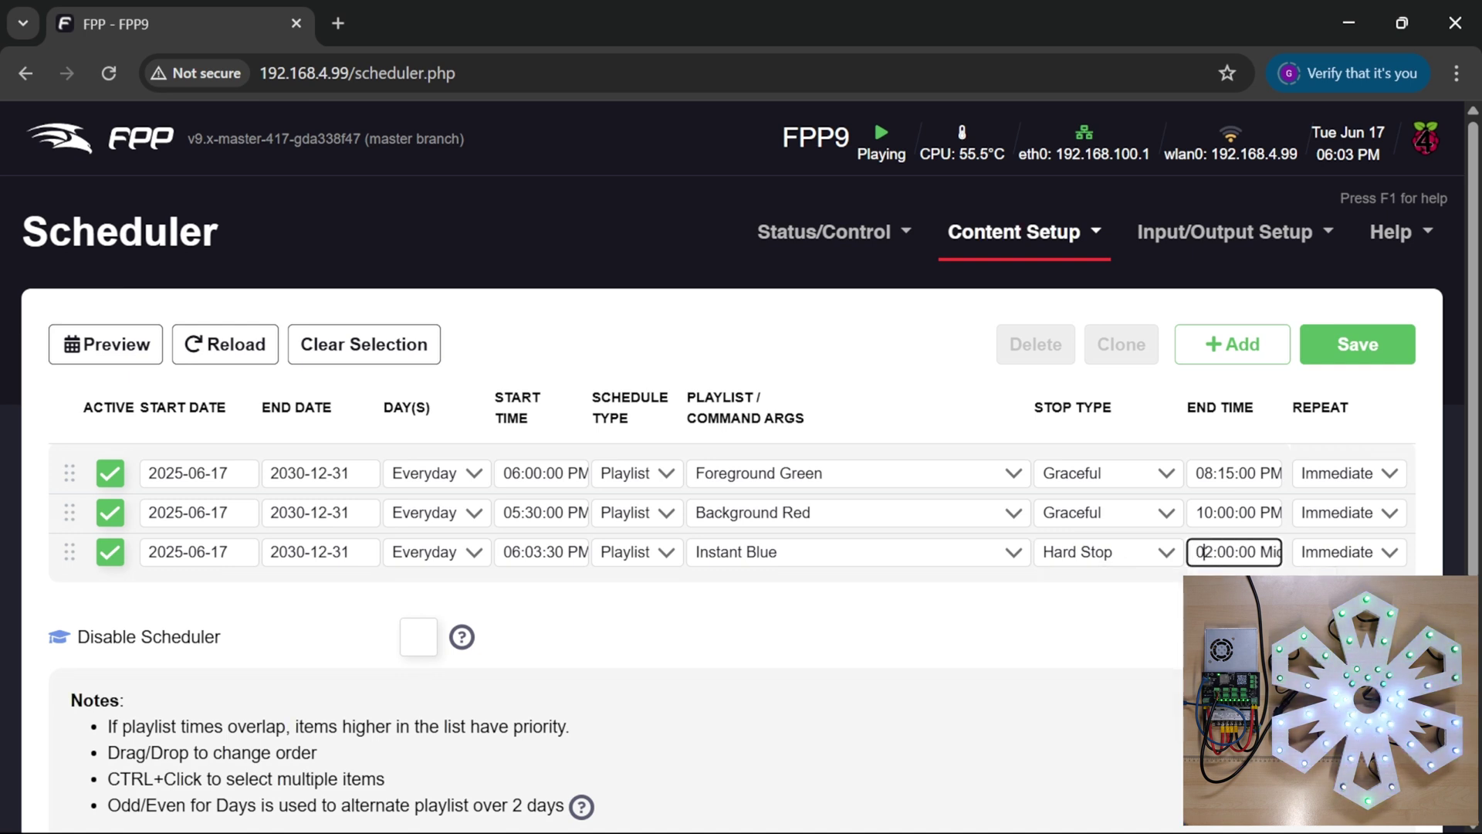
pyautogui.write('6:04')
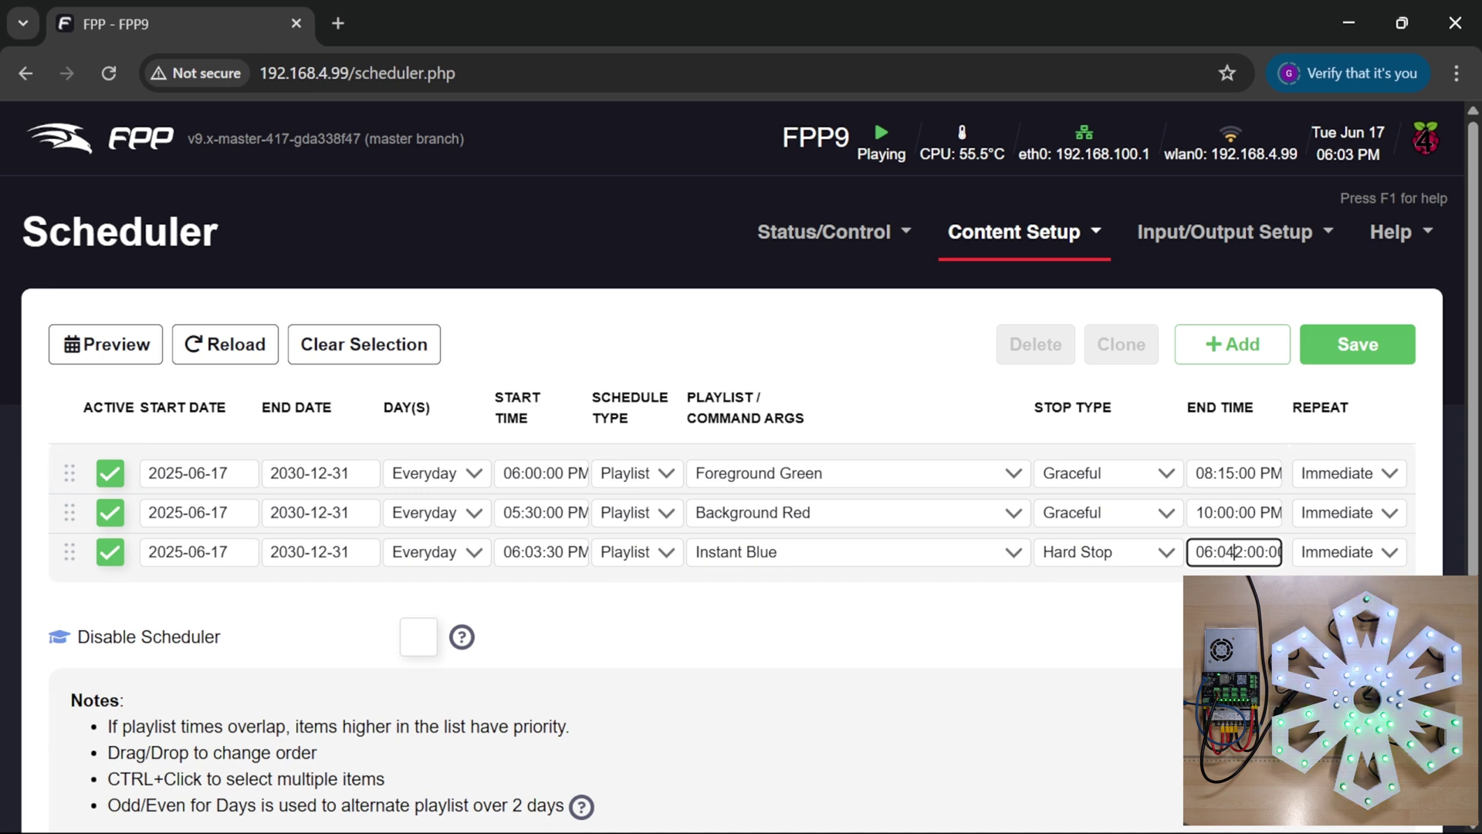
pyautogui.press('Delete')
pyautogui.press('Delete')
pyautogui.press('Delete')
pyautogui.press('Delete')
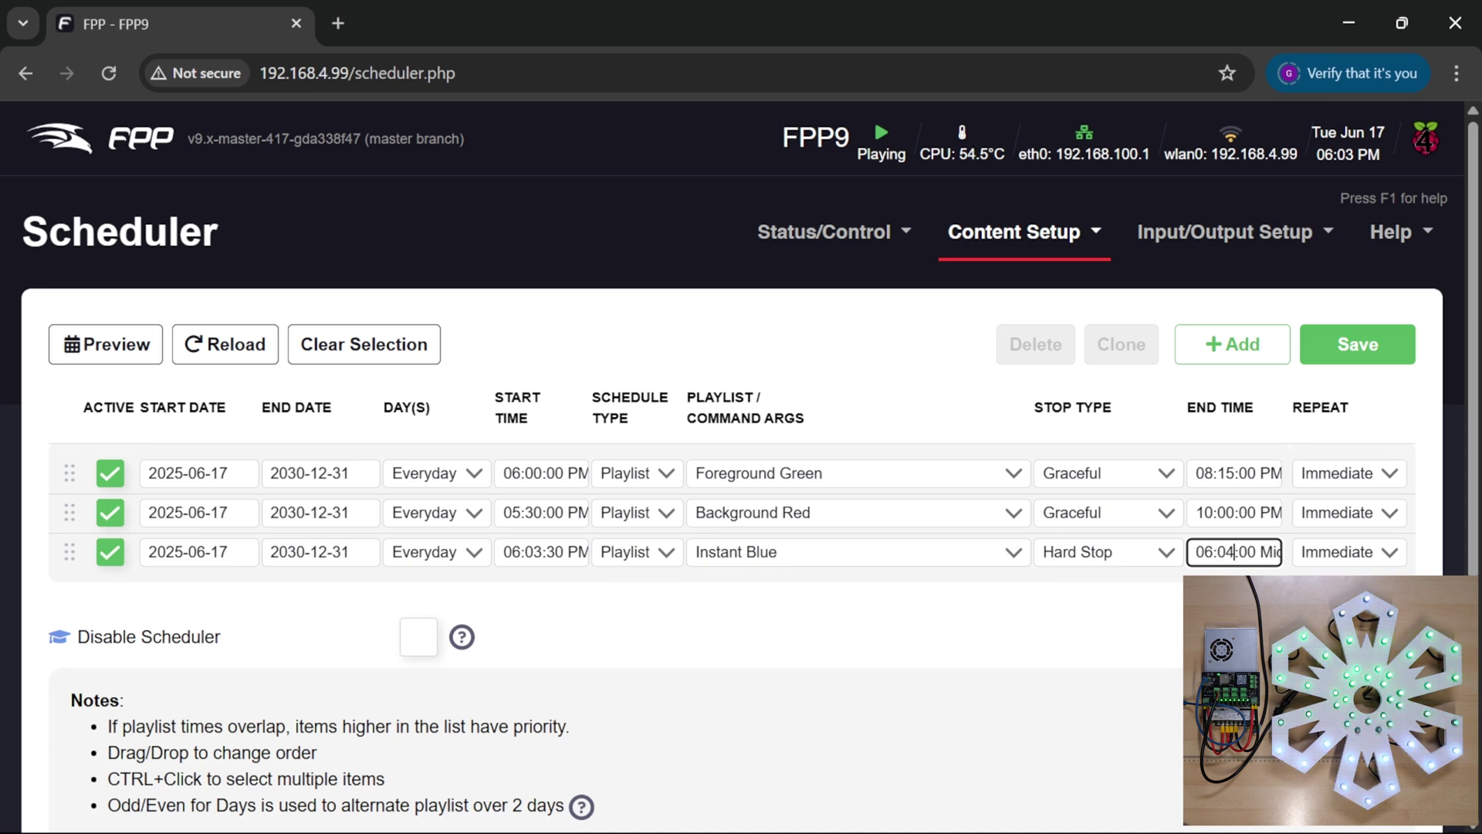
pyautogui.press('Right')
pyautogui.press('Right')
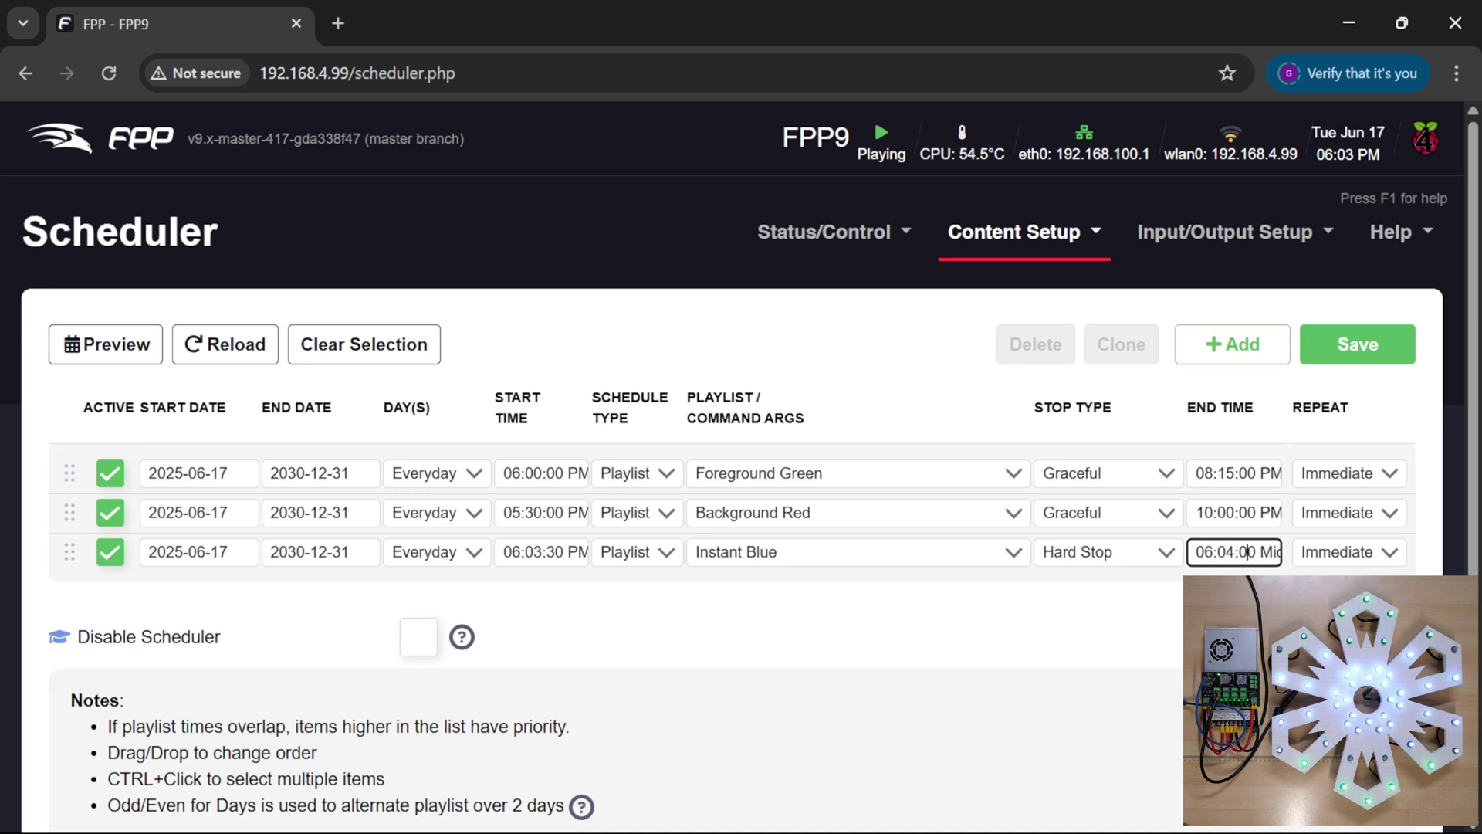
pyautogui.press('Right')
pyautogui.press('Right')
pyautogui.press('Delete')
pyautogui.press('Delete')
pyautogui.press('Delete')
pyautogui.press('Delete')
pyautogui.press('Delete')
pyautogui.press('Delete')
pyautogui.press('Delete')
pyautogui.press('Delete')
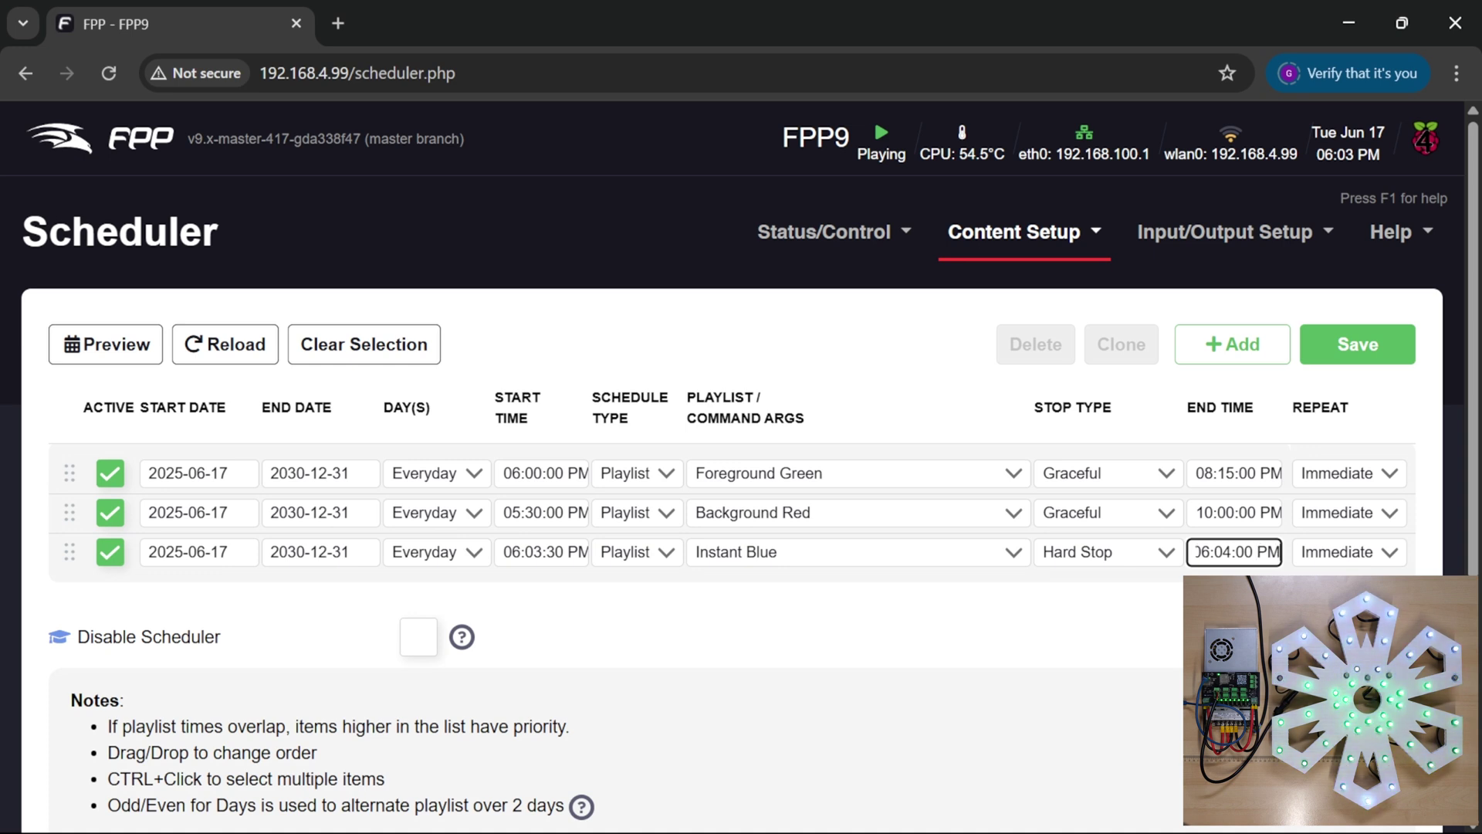
pyautogui.write('PM')
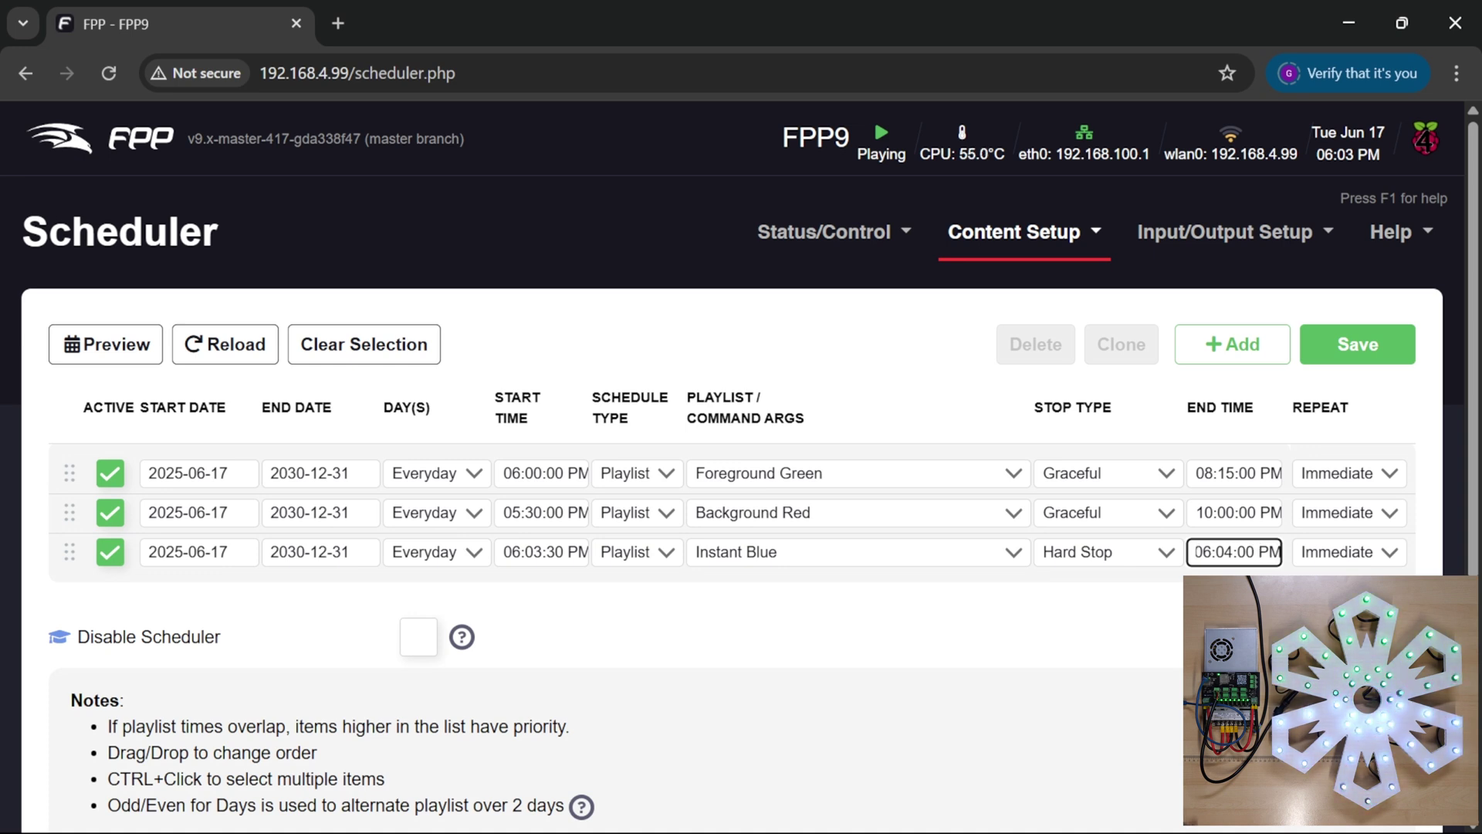
pyautogui.click(903, 587)
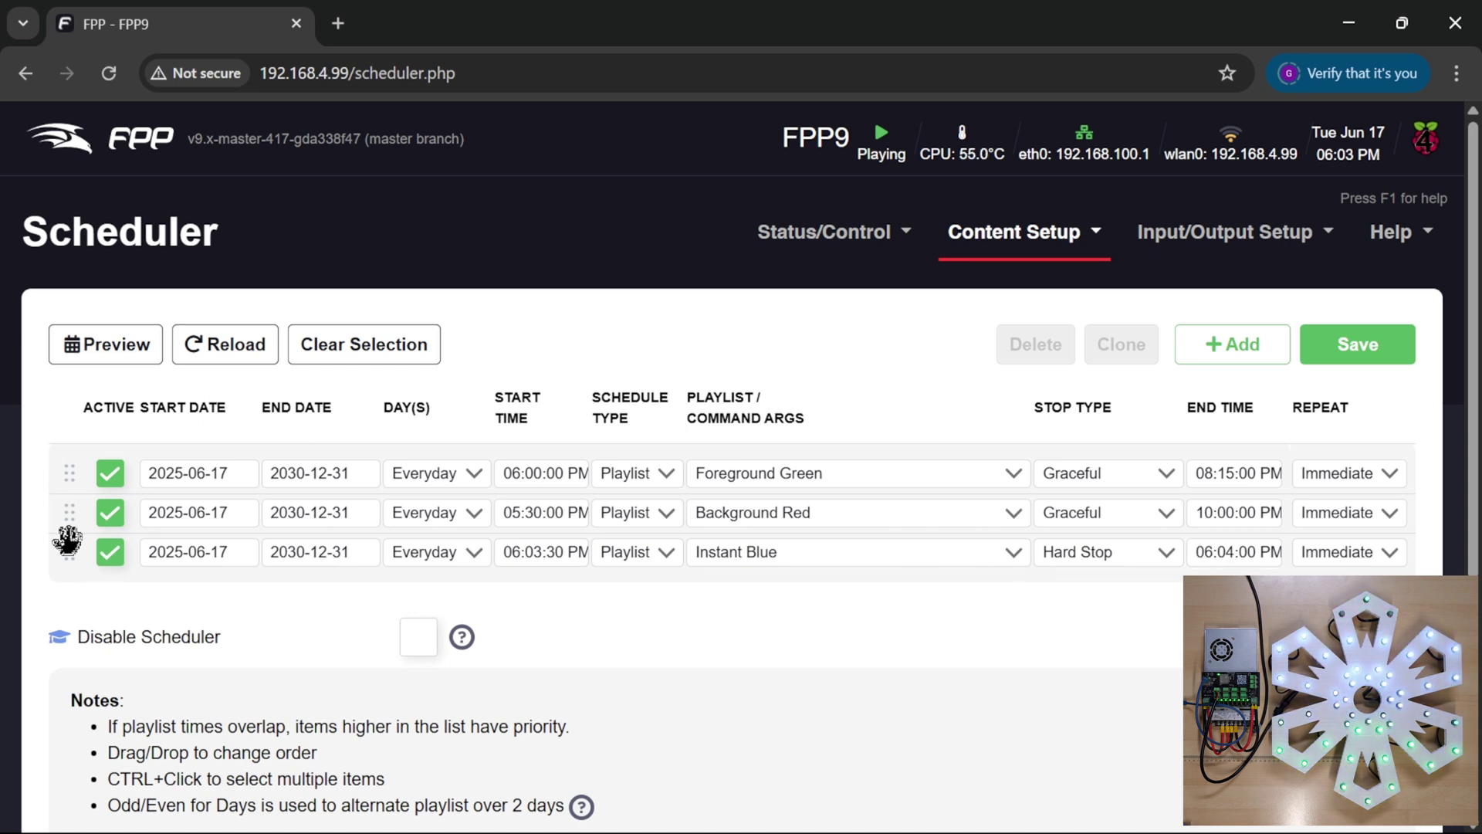
# - Move Instant Blue above Foreground Green and Background Red, save the schedule, and restart FPPD
pyautogui.moveTo(68, 549); pyautogui.dragTo(68, 464)
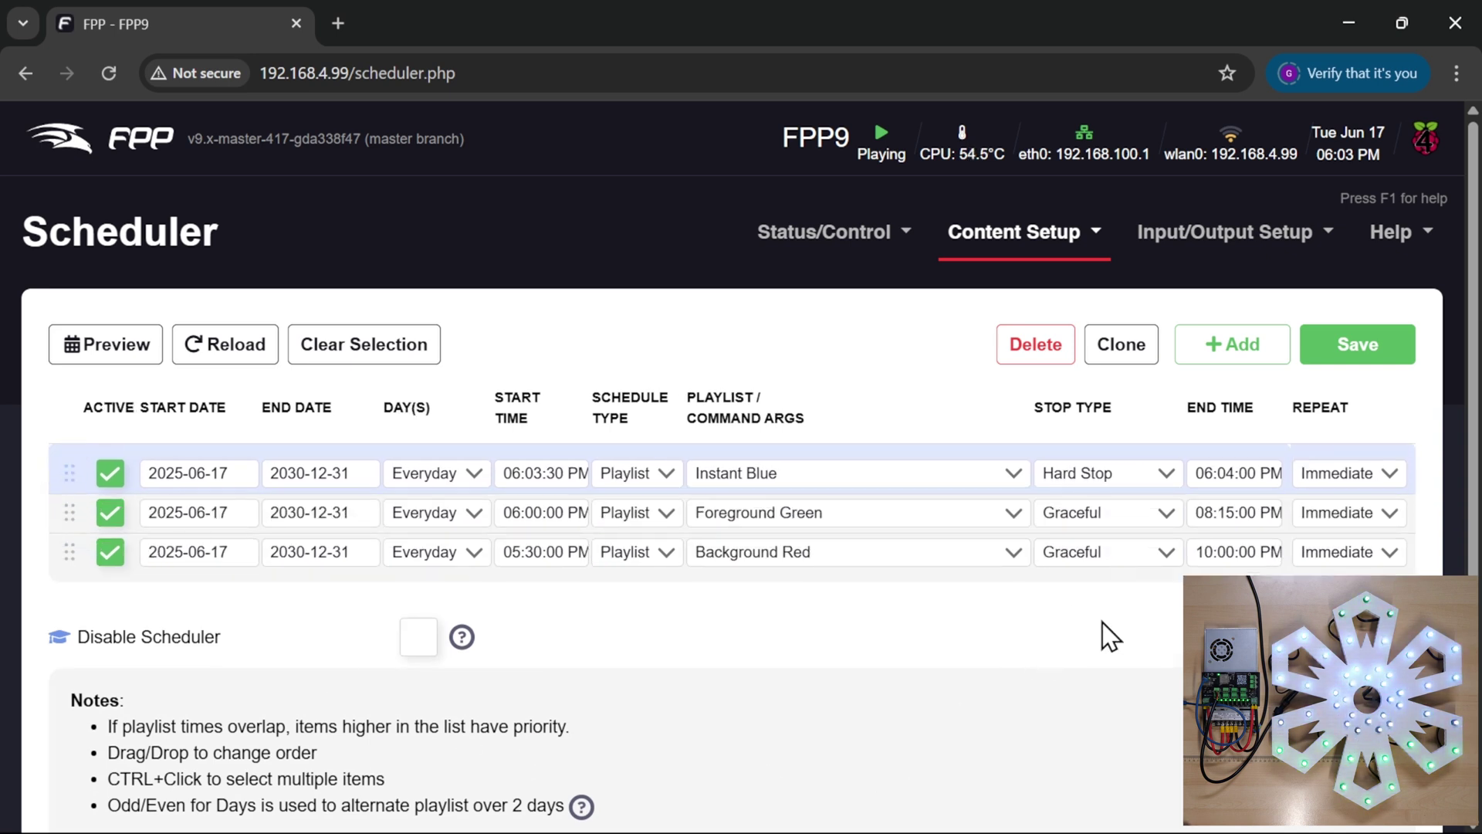
pyautogui.click(1349, 357)
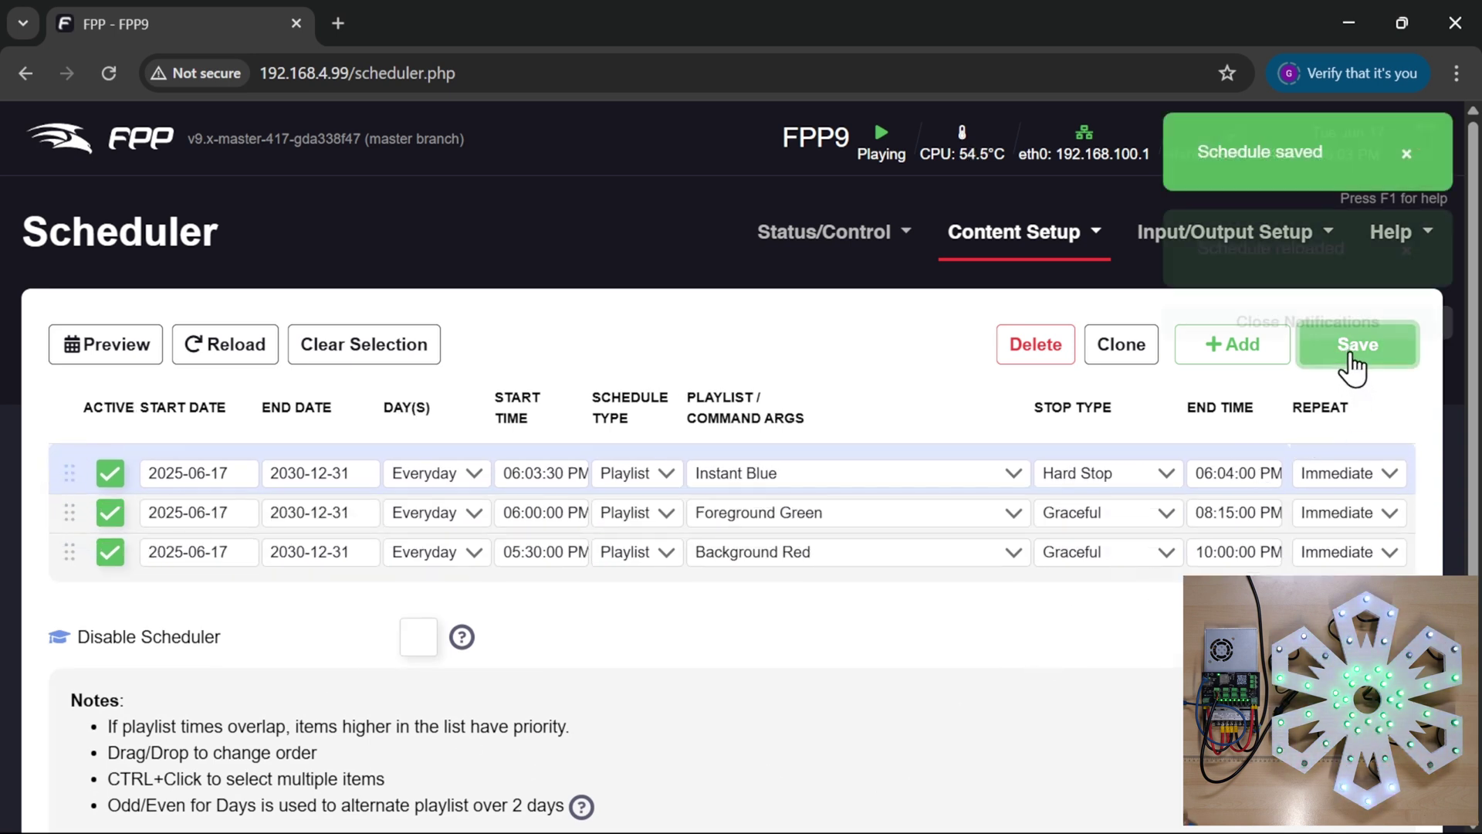
pyautogui.scroll(-3, 888, 589)
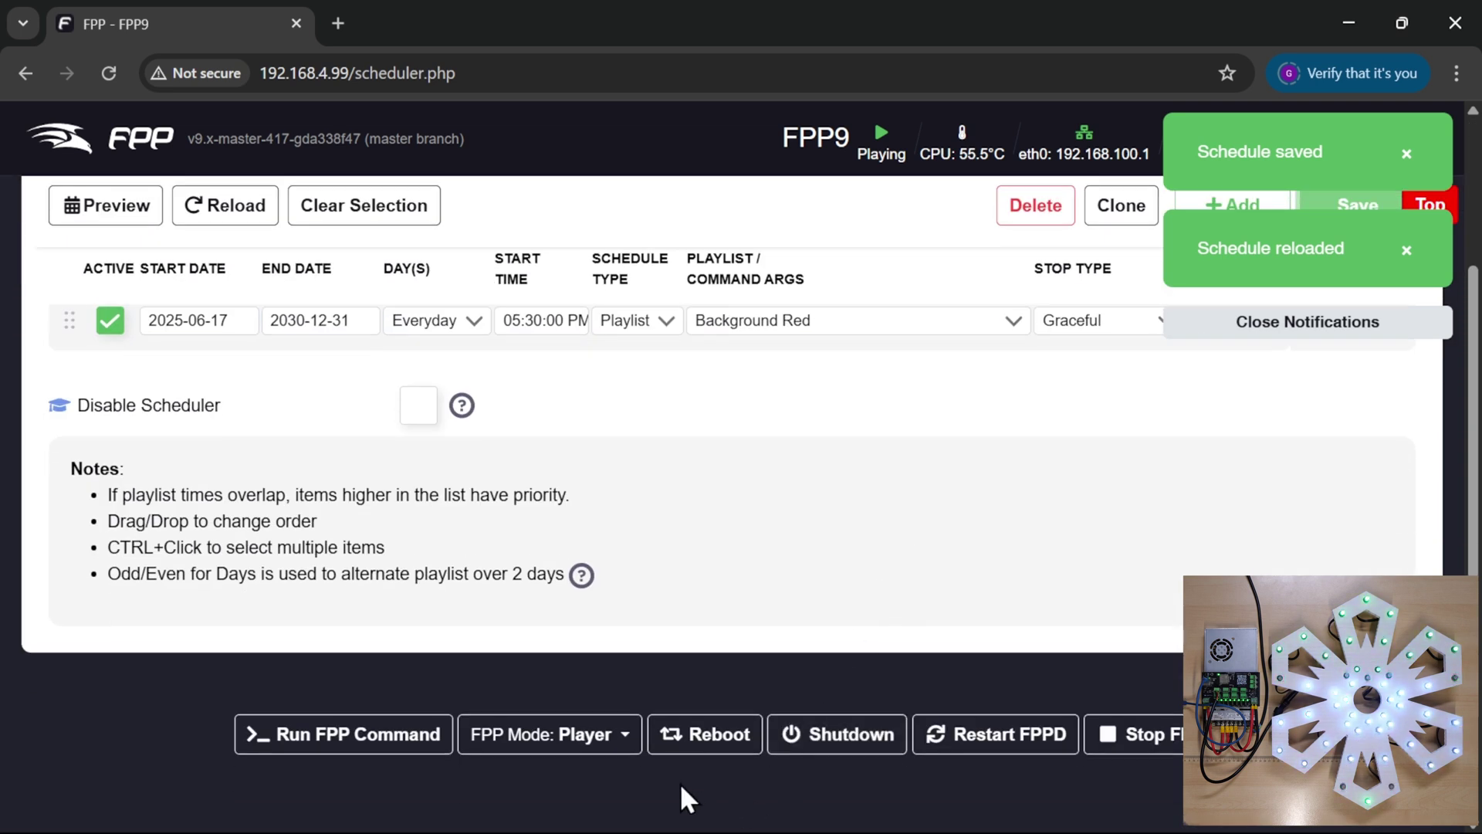
pyautogui.click(1025, 737)
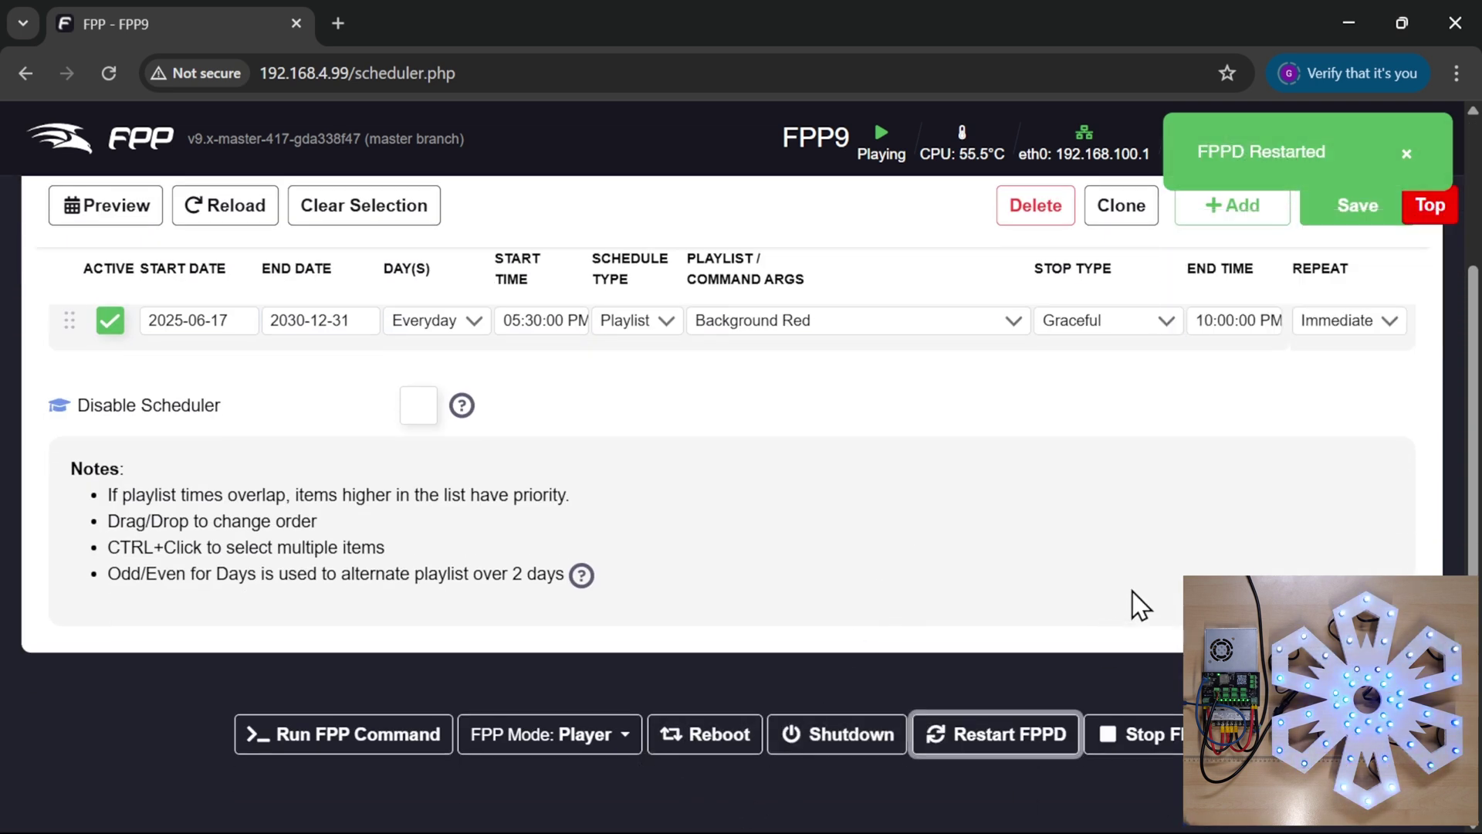